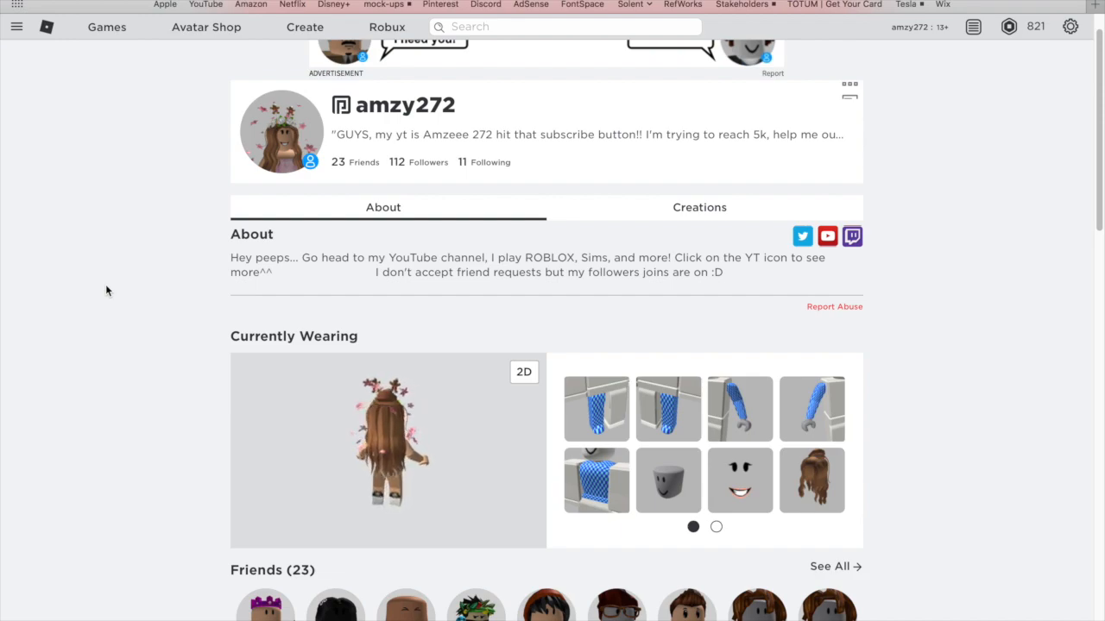
# - Open the store of Amzeee 272's Group from the Roblox profile page
pyautogui.scroll(-1, 183, 423)
pyautogui.scroll(-1, 183, 423)
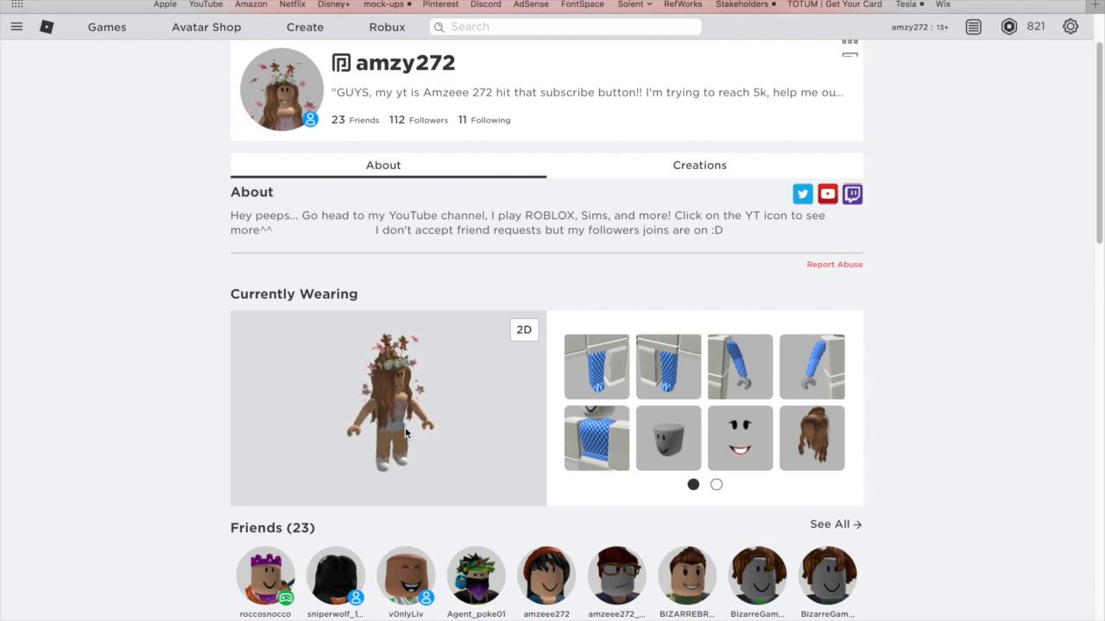
pyautogui.scroll(5, 405, 427)
pyautogui.click(16, 26)
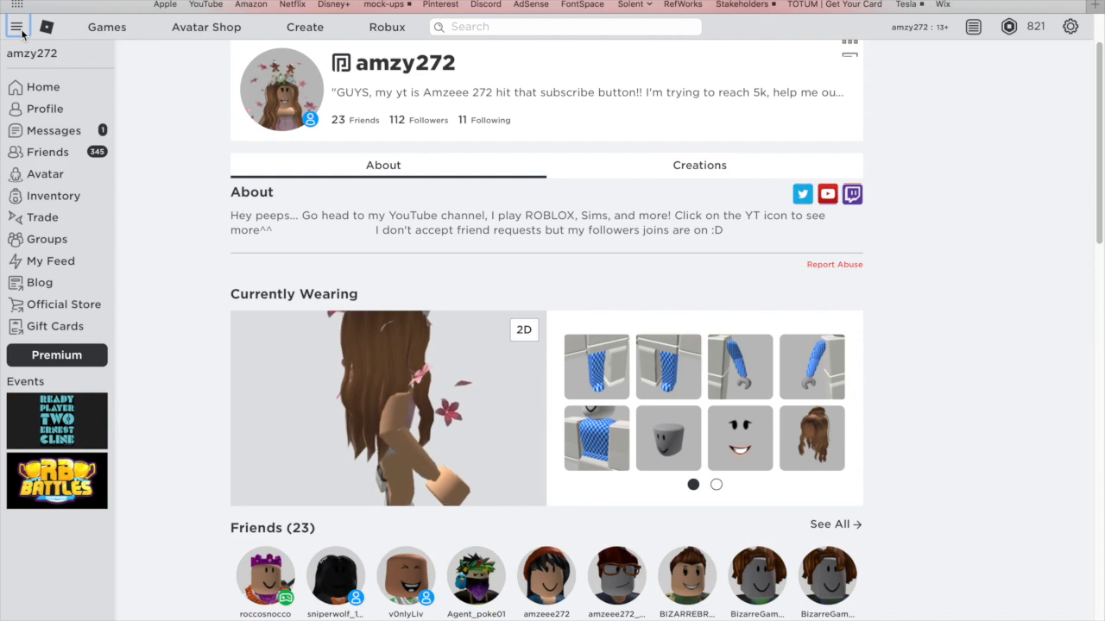
pyautogui.click(62, 247)
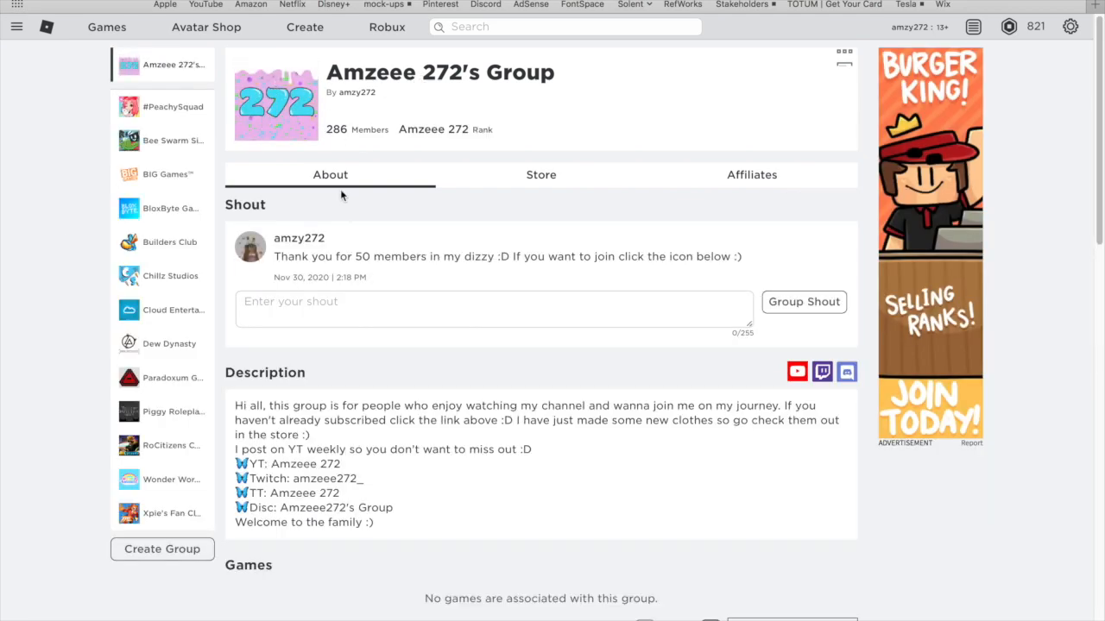
pyautogui.click(530, 175)
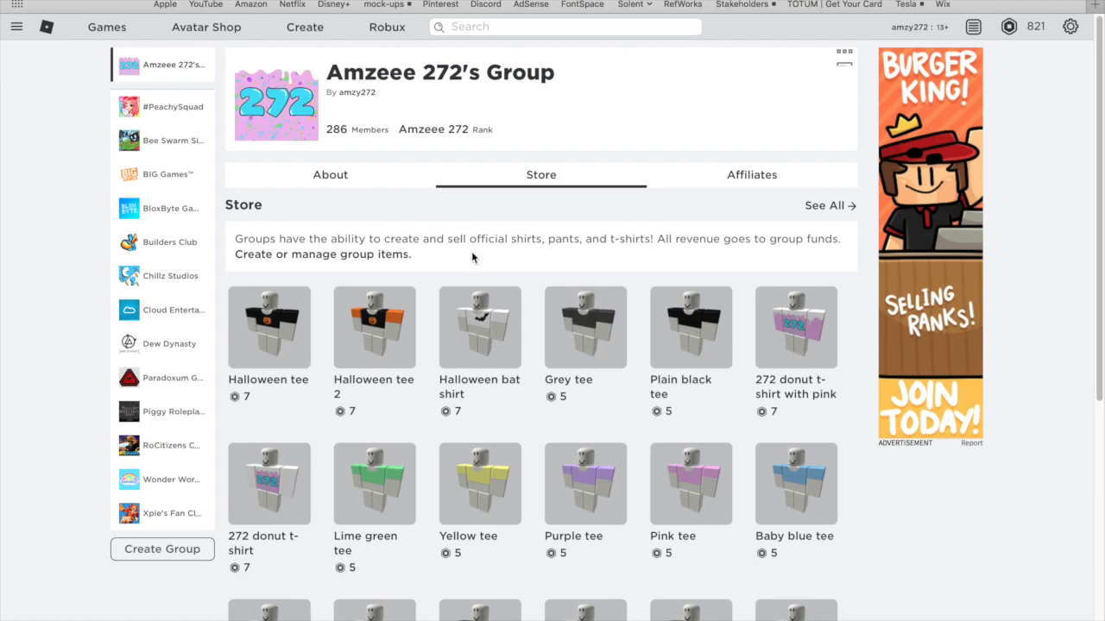
# - Look through all the shirts on sale in the group store
pyautogui.scroll(-5, 472, 252)
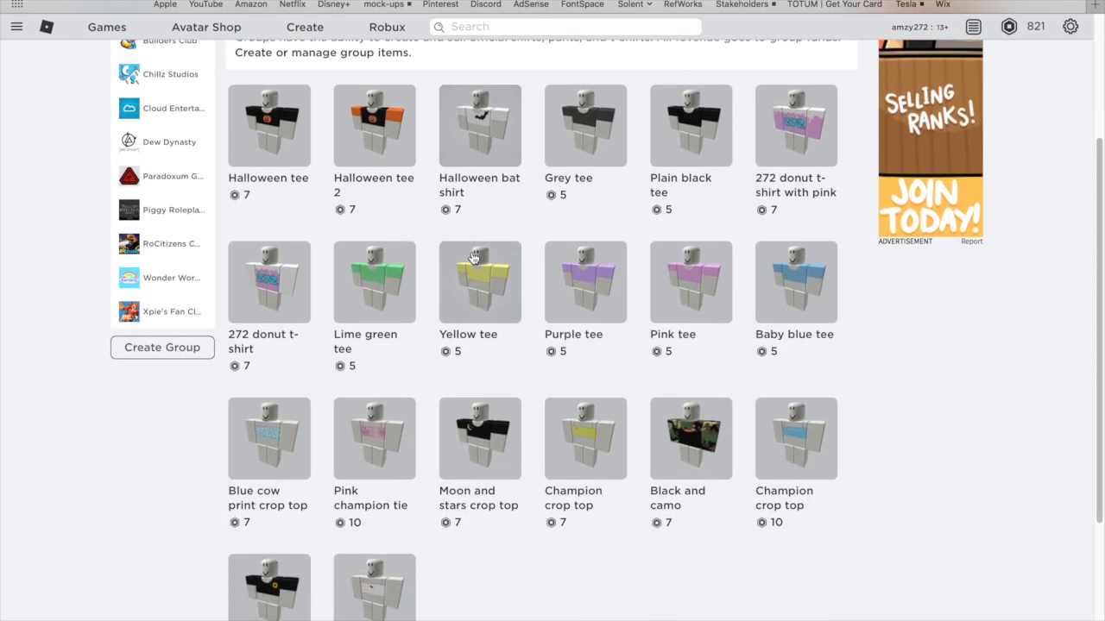
pyautogui.scroll(-3, 472, 258)
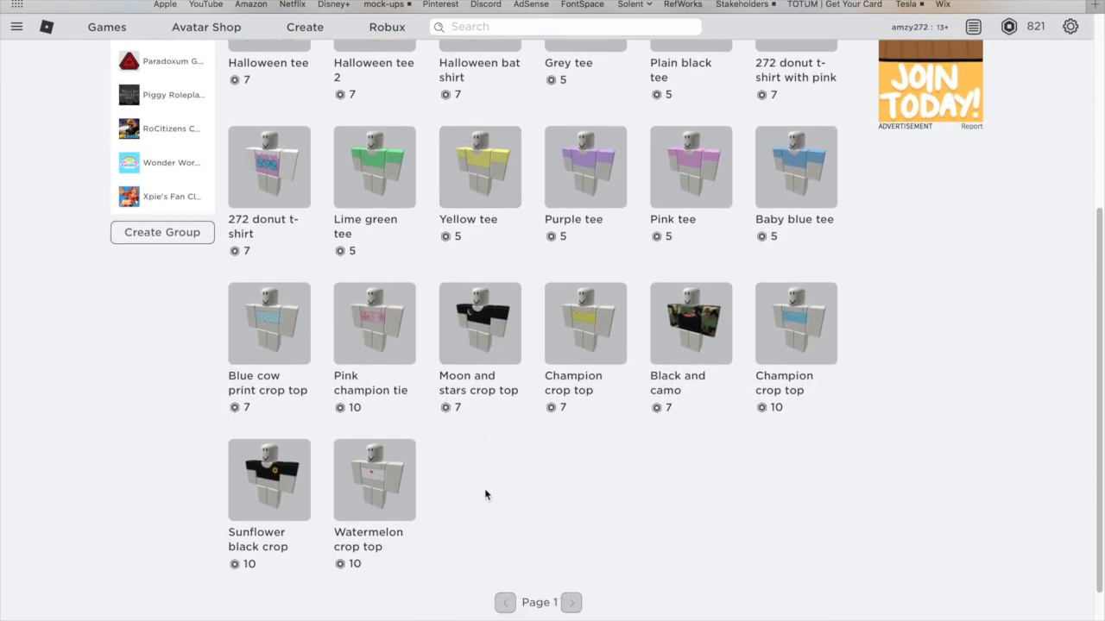
pyautogui.scroll(8, 485, 494)
pyautogui.scroll(-4, 486, 494)
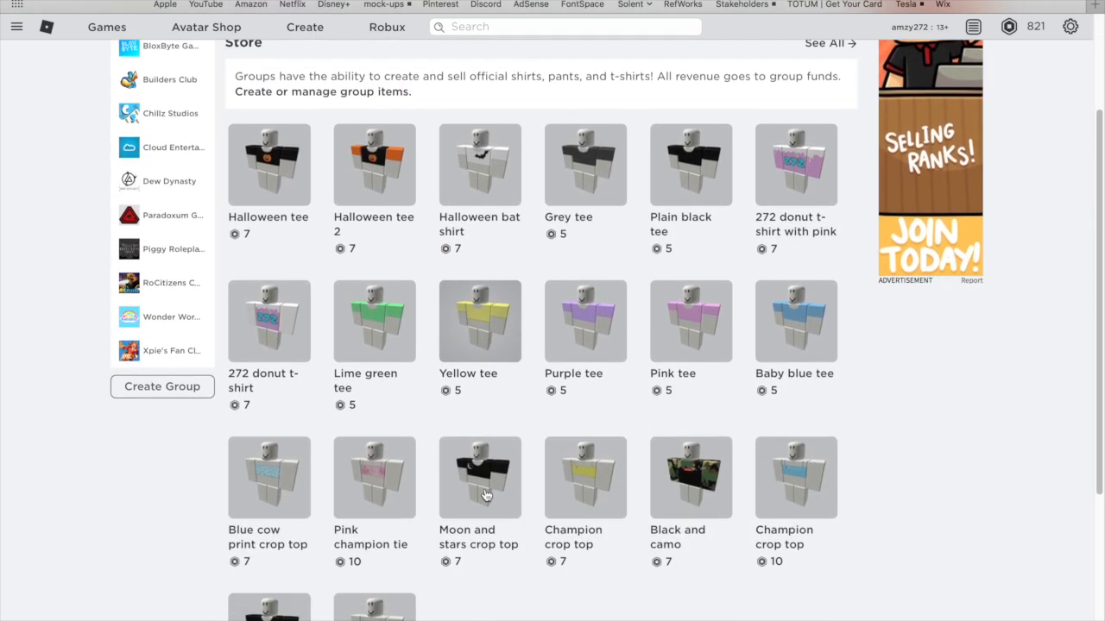
pyautogui.scroll(-1, 485, 495)
pyautogui.scroll(-2, 497, 611)
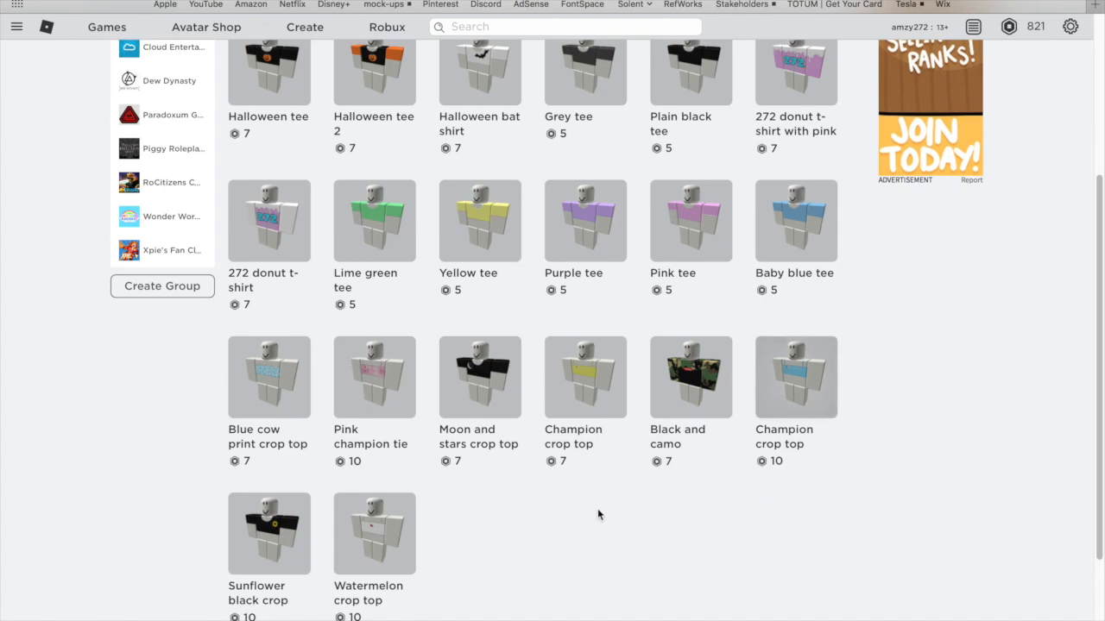
pyautogui.scroll(6, 525, 520)
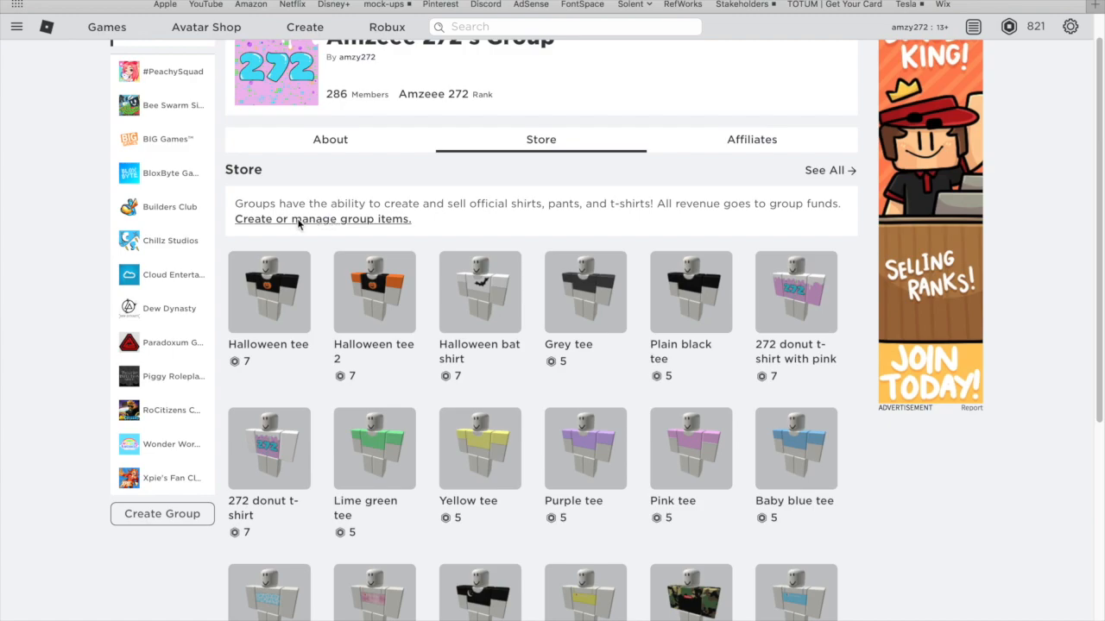
# - Open the shirt creation page for the group's items and compare it with the personal shirt creation page
pyautogui.click(300, 221)
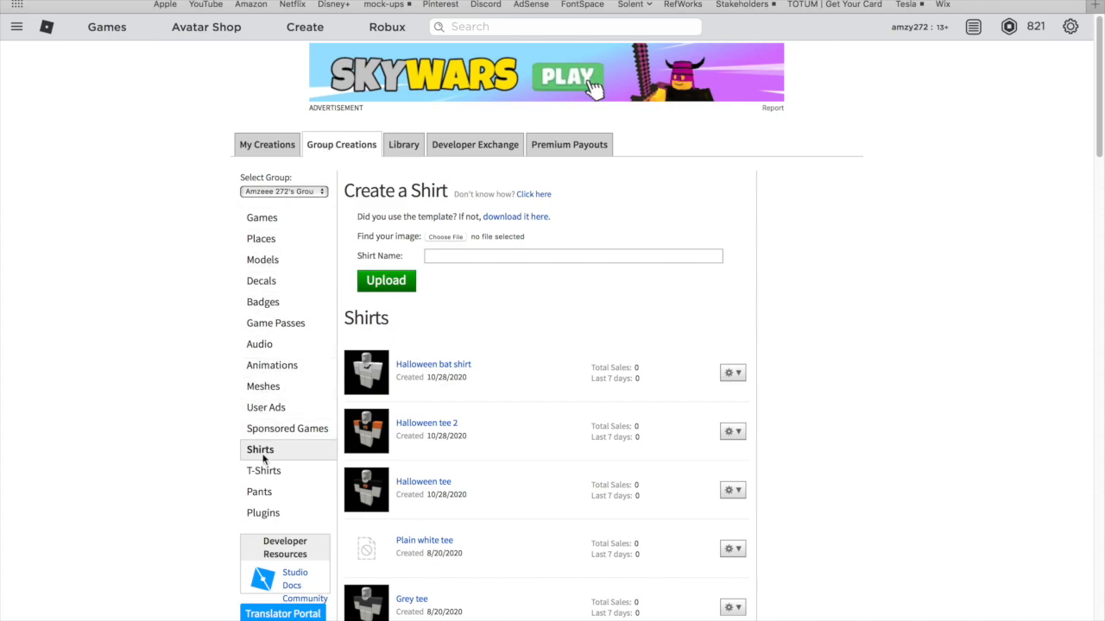
pyautogui.click(263, 145)
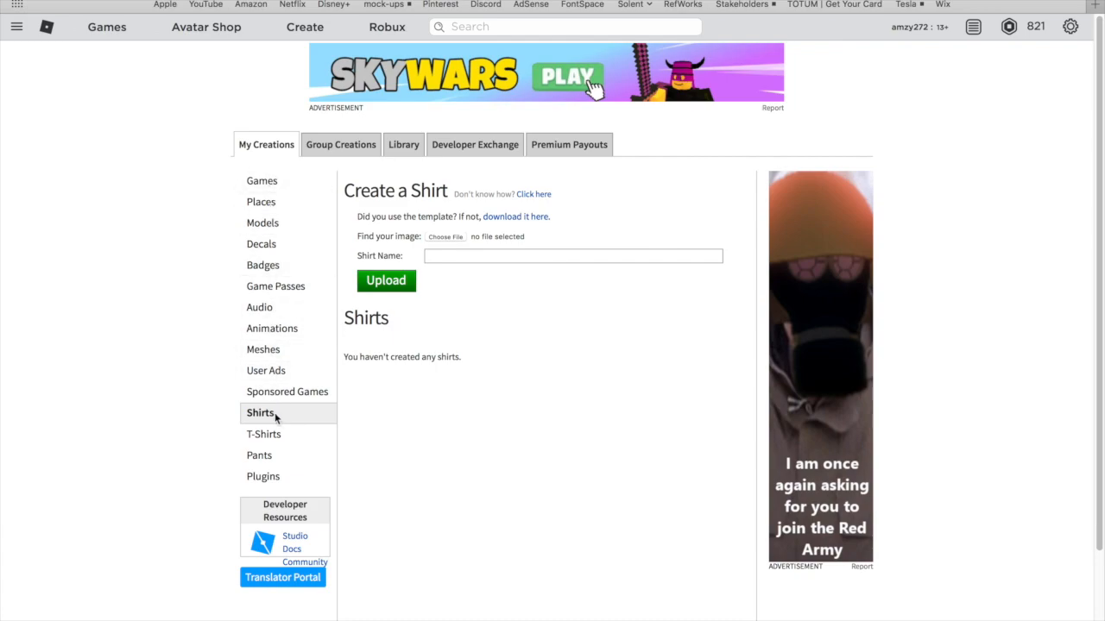
pyautogui.click(16, 27)
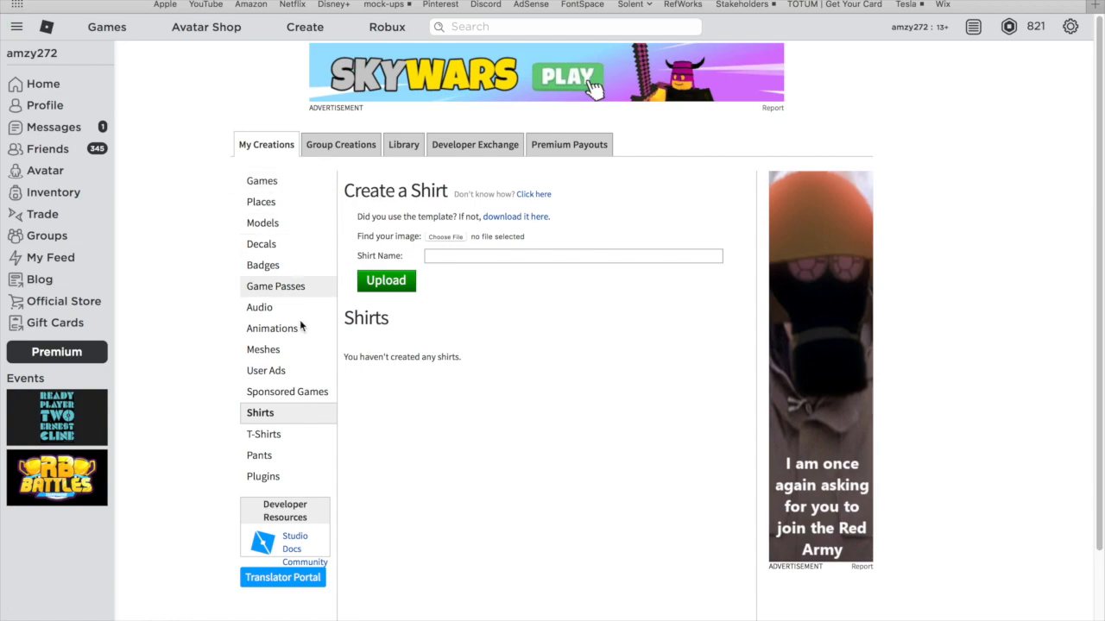
pyautogui.click(359, 145)
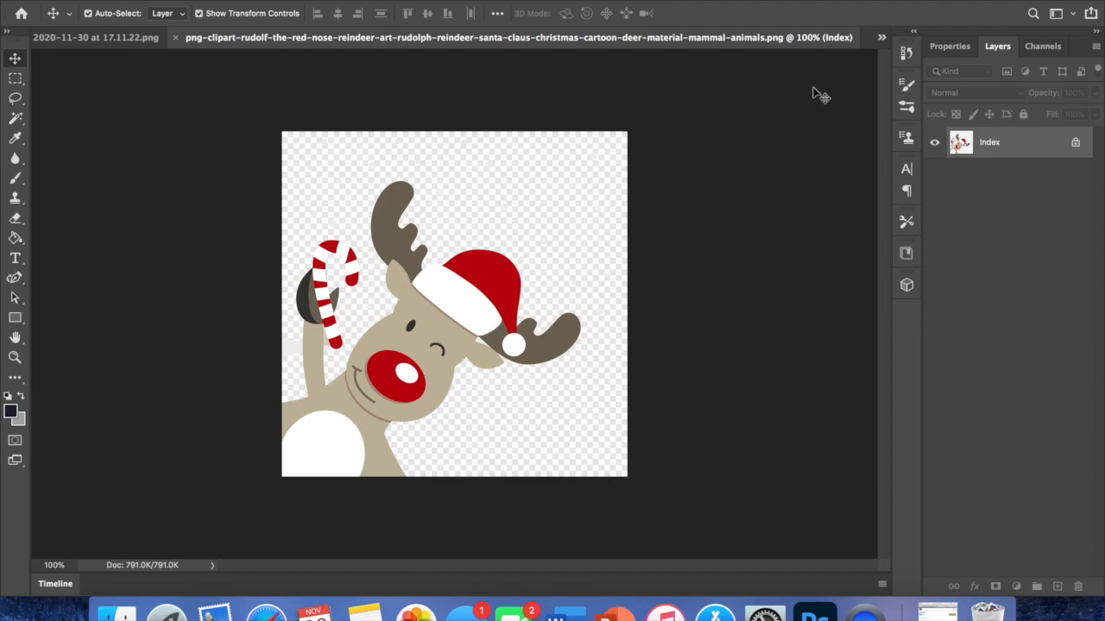
# - Switch to Photoshop and bring up the red tee.psd shirt template
pyautogui.click(881, 39)
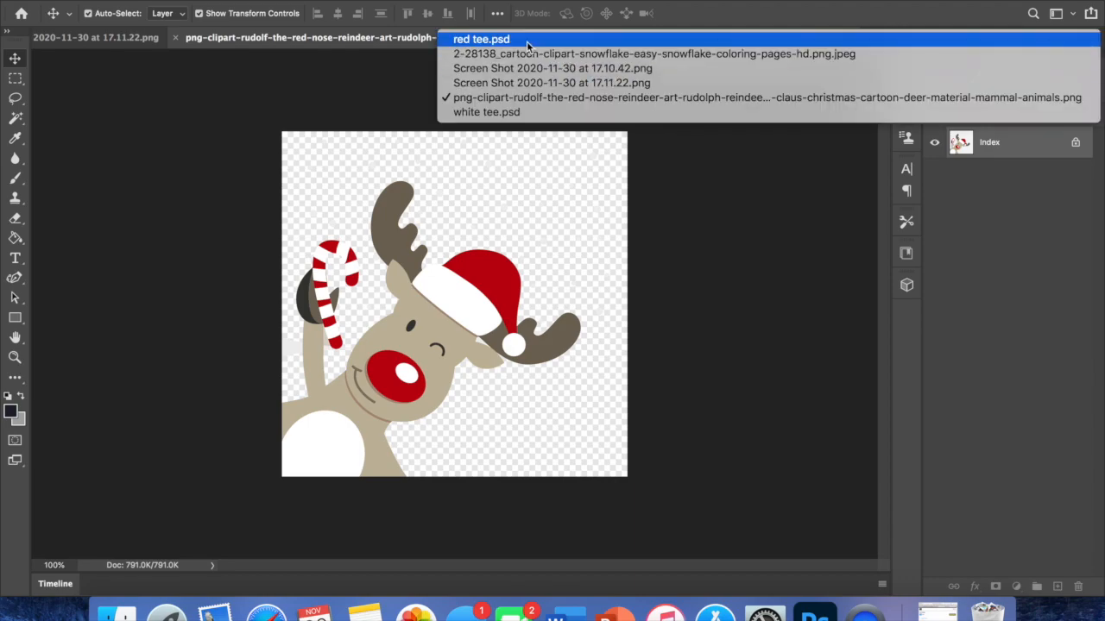
pyautogui.click(482, 40)
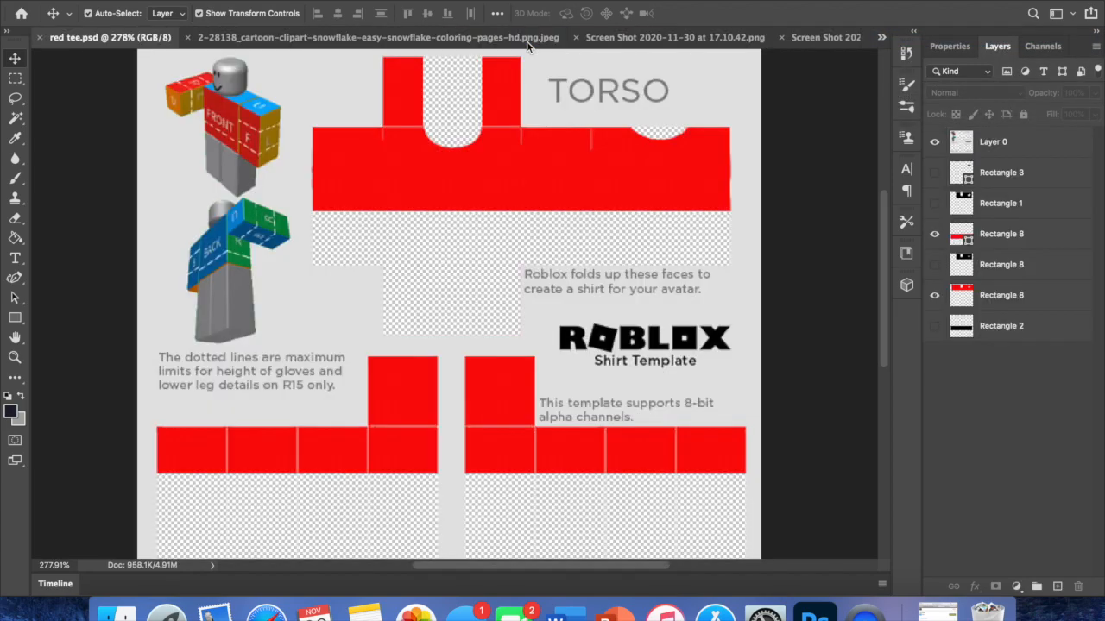
pyautogui.scroll(-2, 350, 330)
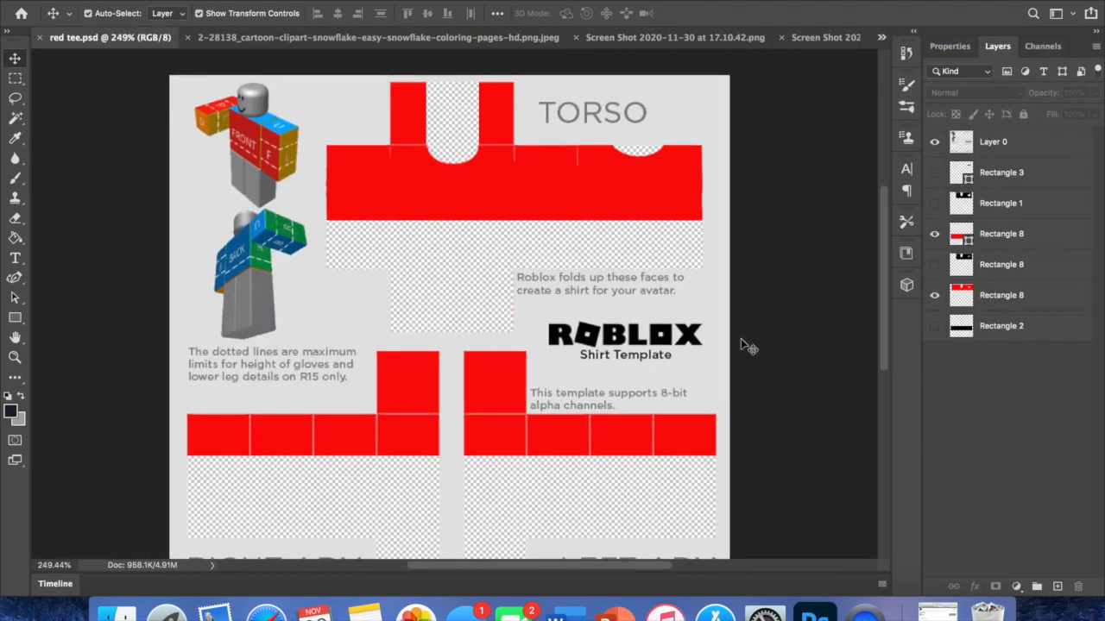
pyautogui.scroll(-1, 742, 342)
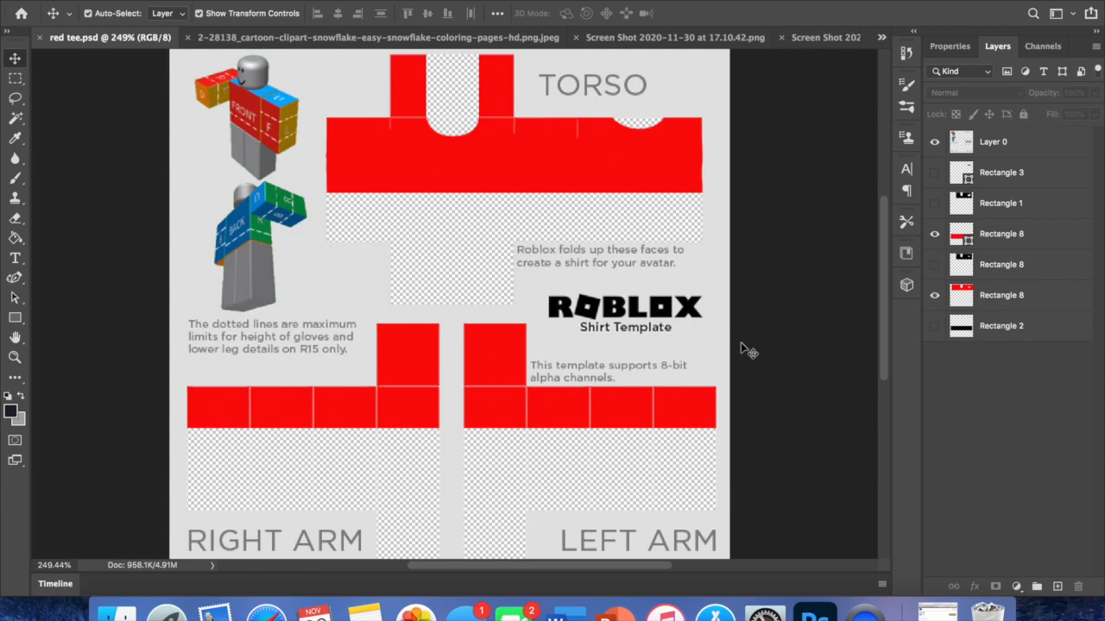
pyautogui.scroll(-2, 742, 341)
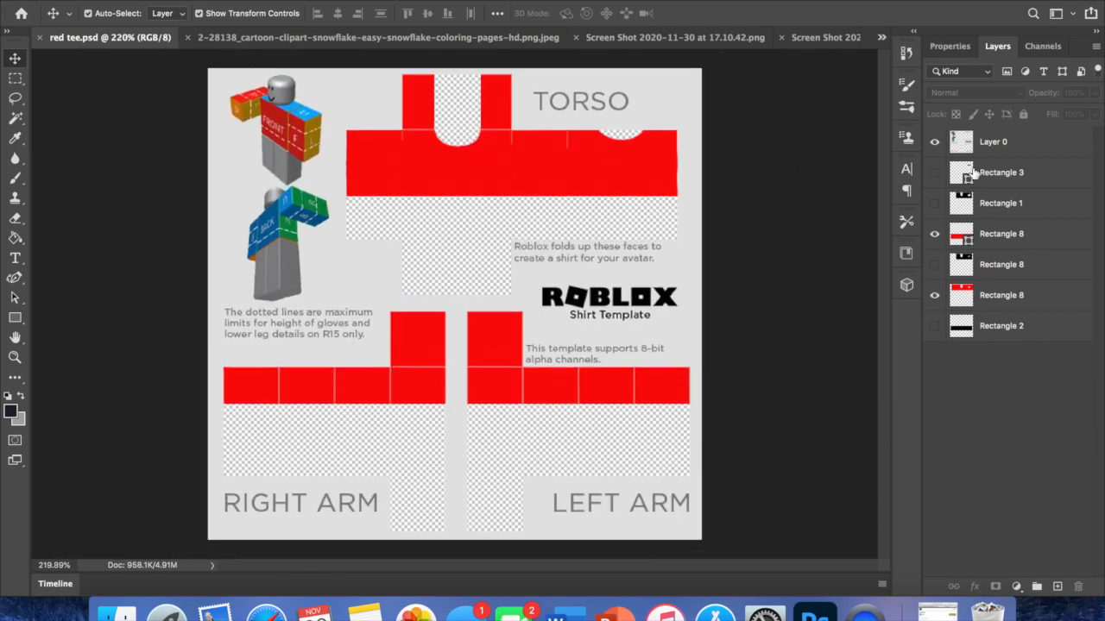
# - Hide the red sleeve and red torso Rectangle 8 layers to expose the bare shirt template
pyautogui.click(934, 234)
pyautogui.click(934, 296)
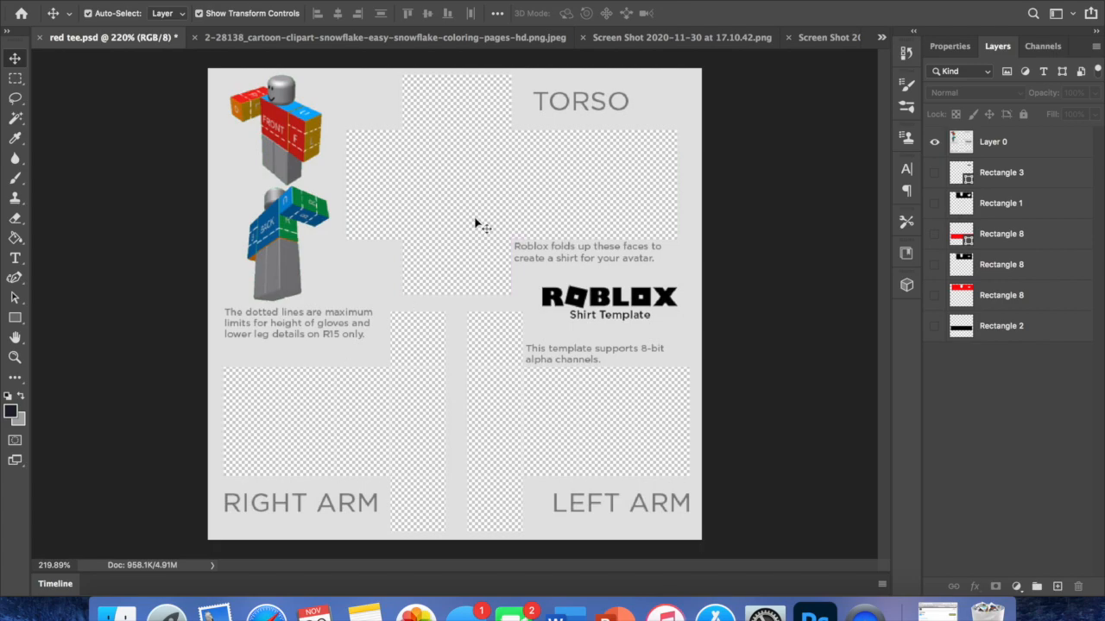
pyautogui.scroll(2, 474, 218)
pyautogui.scroll(3, 476, 218)
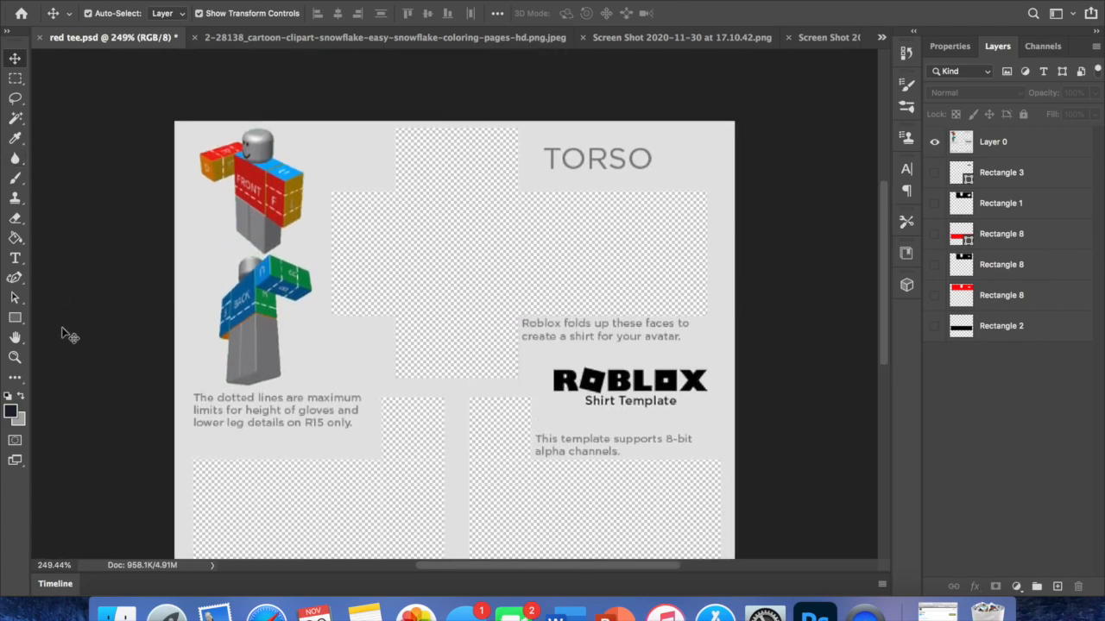
pyautogui.click(15, 219)
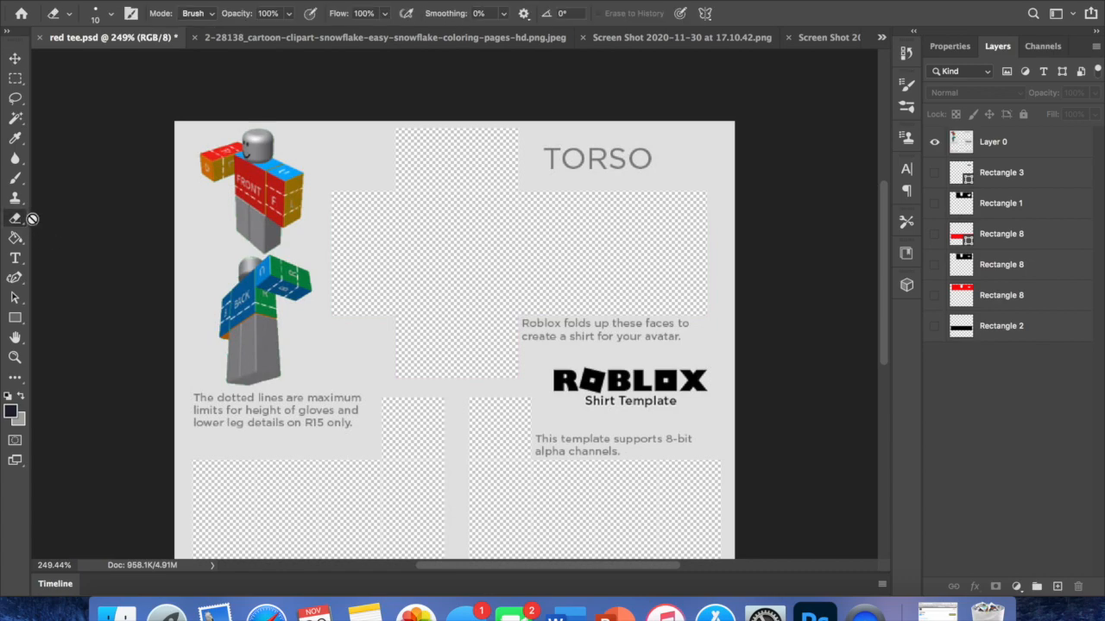
pyautogui.click(16, 120)
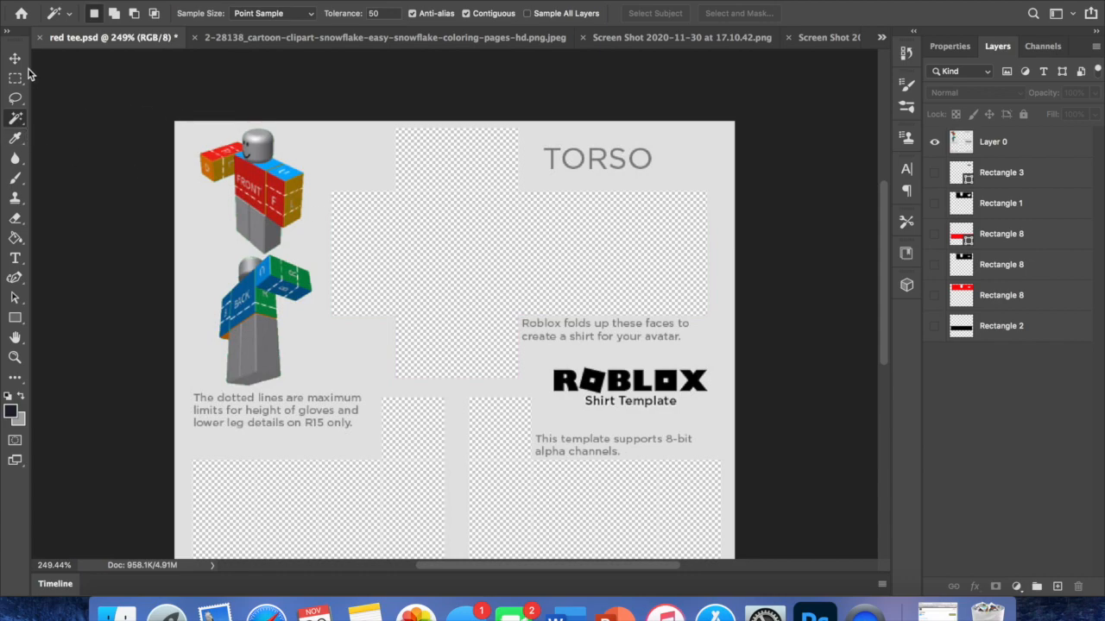
pyautogui.scroll(5, 424, 326)
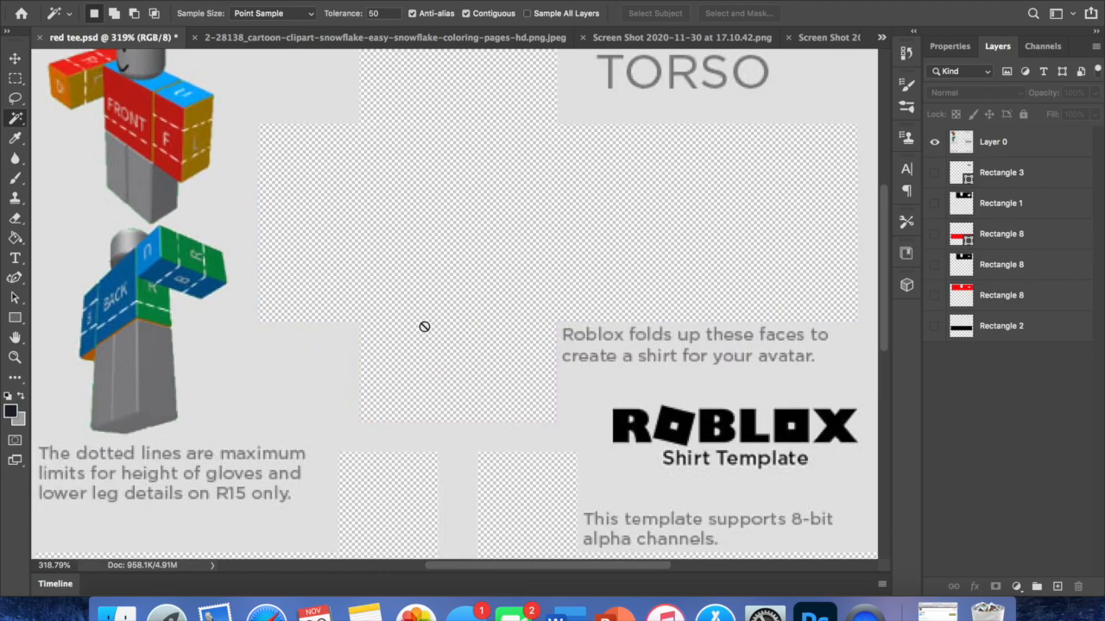
pyautogui.scroll(2, 424, 326)
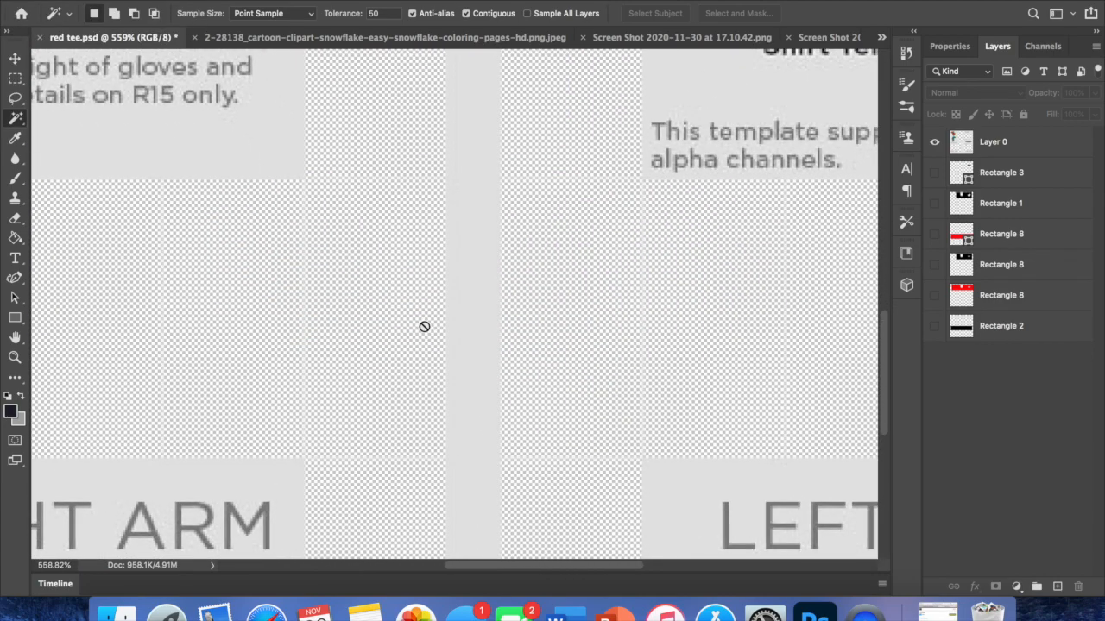
pyautogui.click(15, 61)
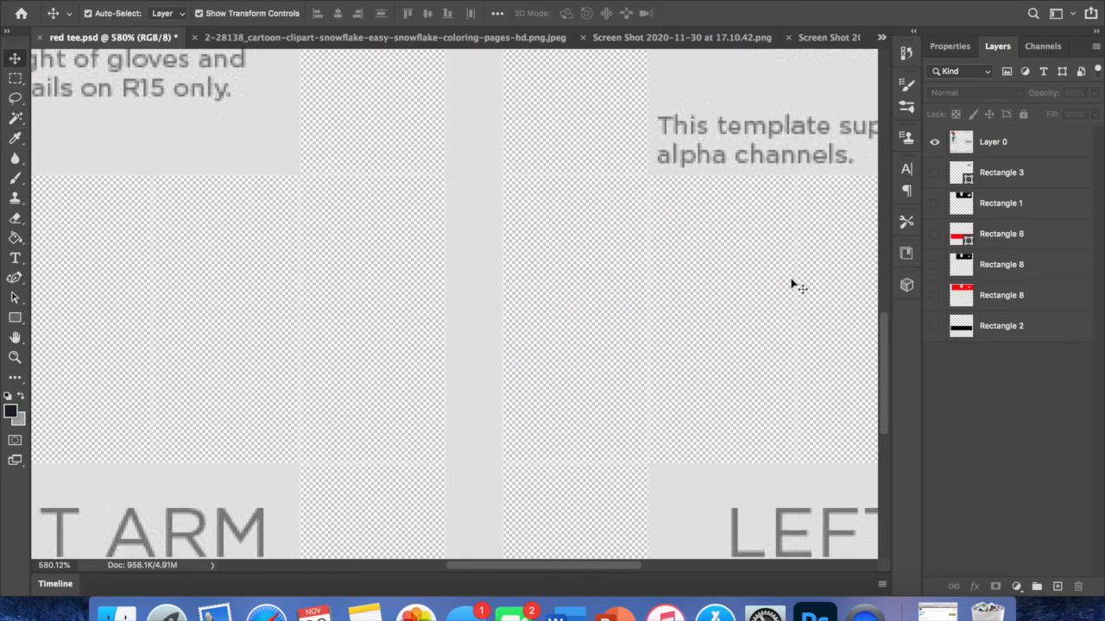
# - Show the red sleeve Rectangle 8 layer on the shirt template again
pyautogui.click(935, 235)
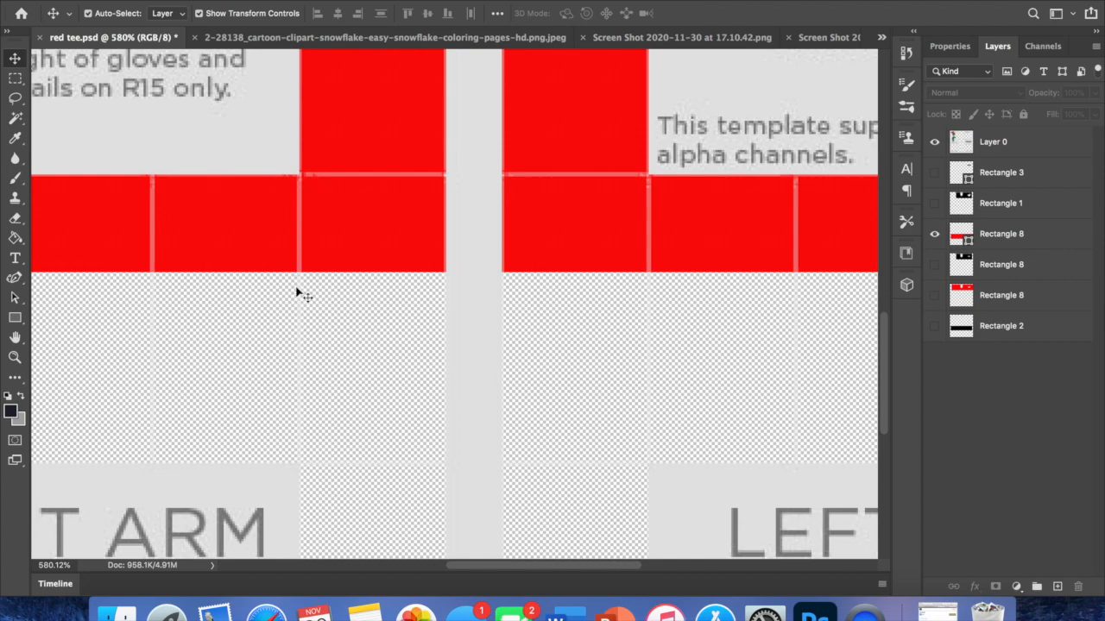
pyautogui.scroll(-5, 297, 289)
pyautogui.scroll(4, 297, 289)
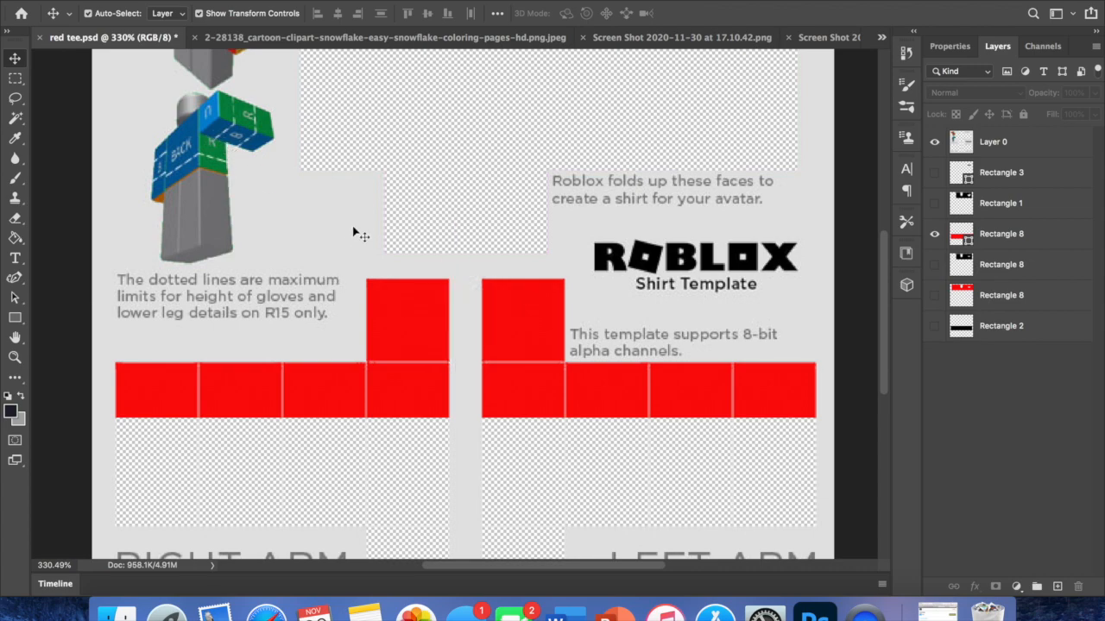
pyautogui.scroll(-4, 361, 234)
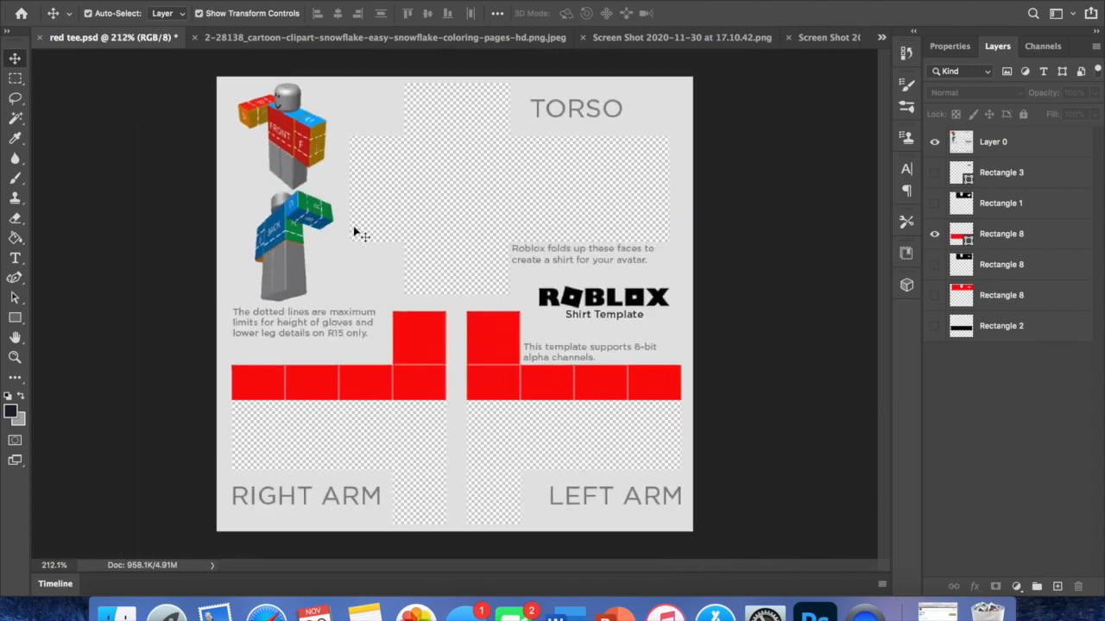
# - Select the red sleeve shape and inspect its fill colour in the Color Picker without changing it
pyautogui.click(423, 346)
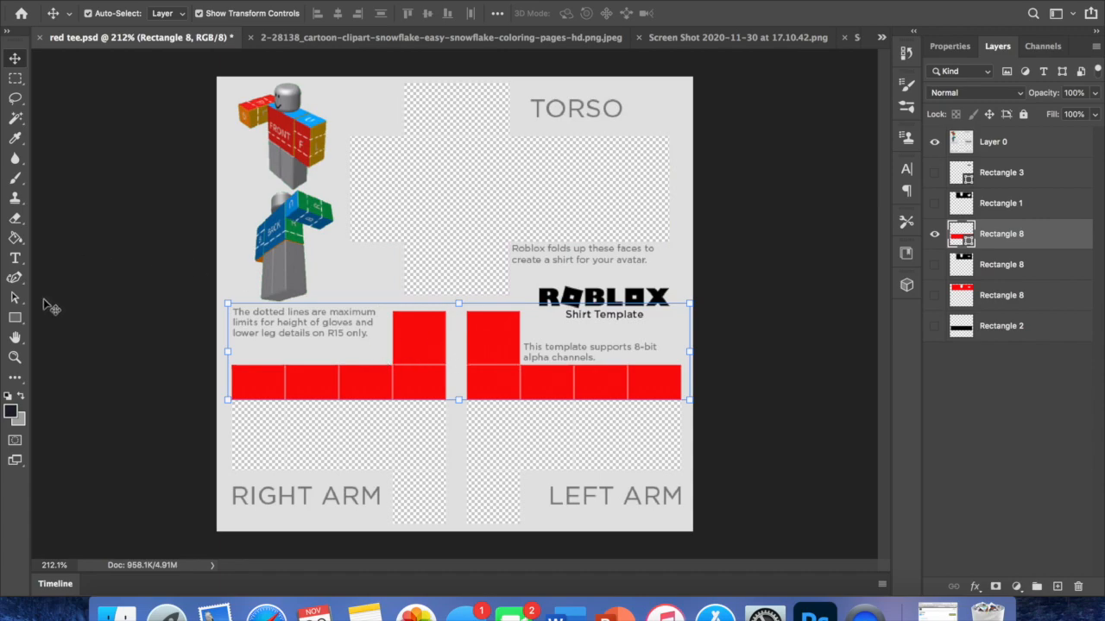
pyautogui.click(15, 318)
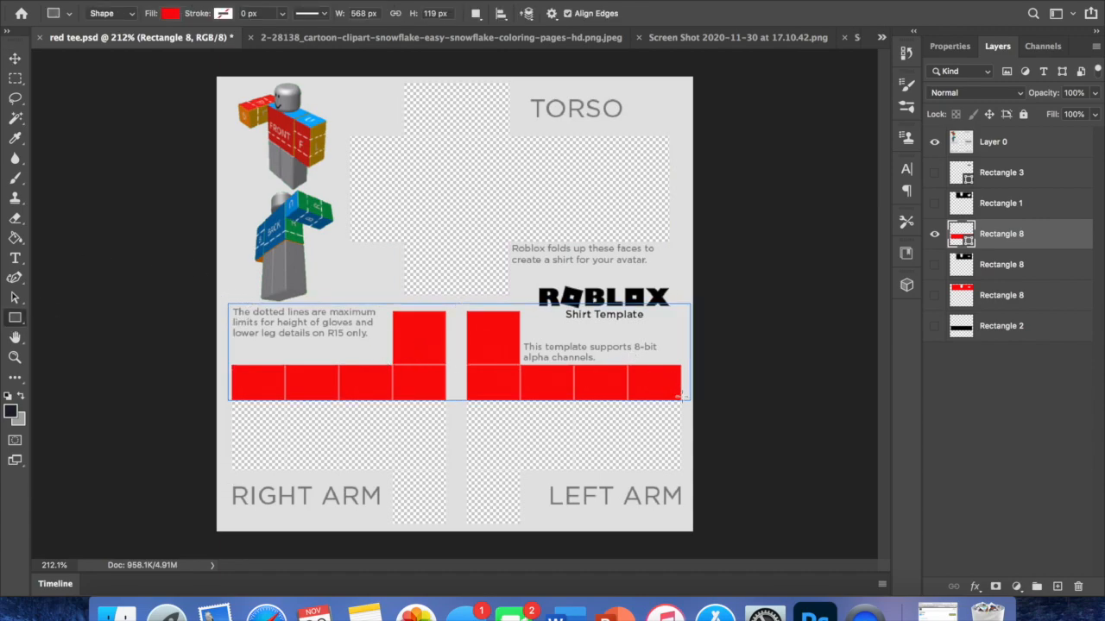
pyautogui.click(170, 13)
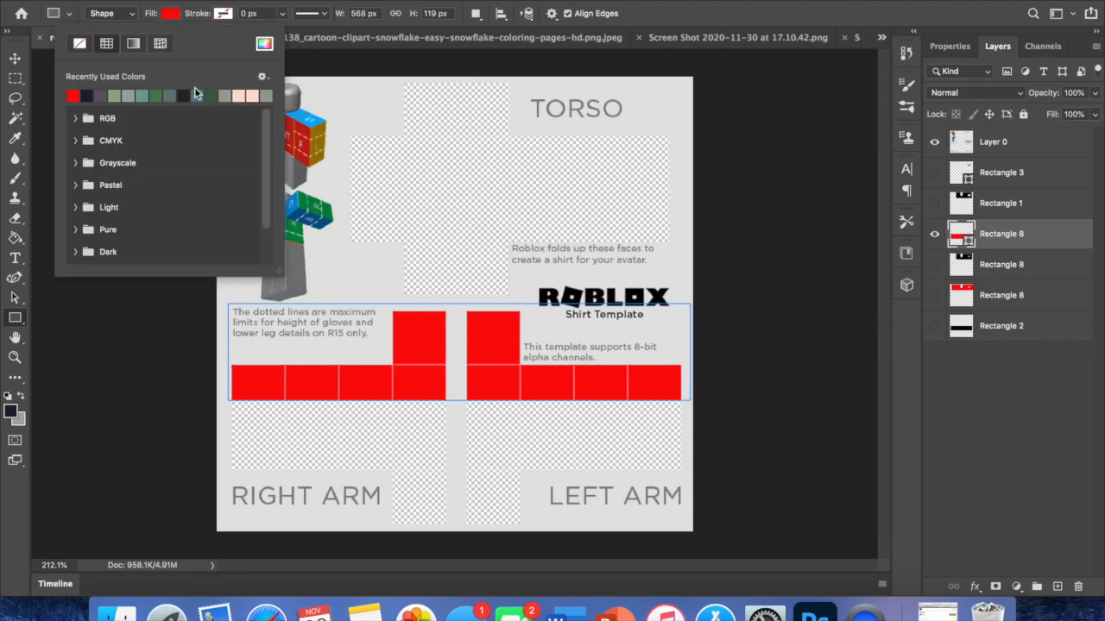
pyautogui.click(263, 45)
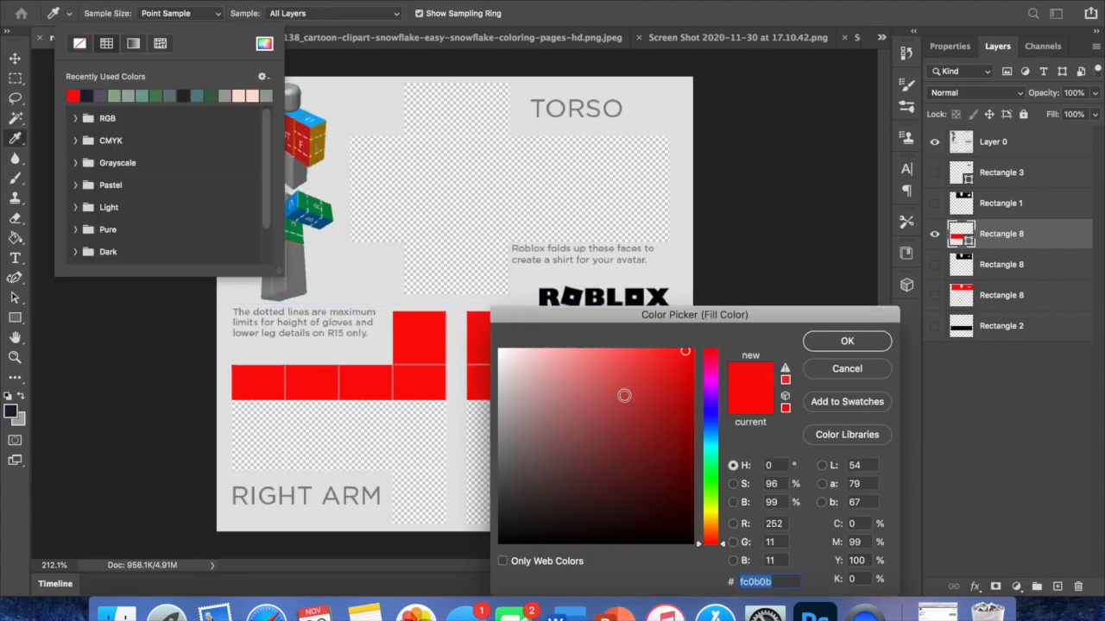
pyautogui.click(847, 369)
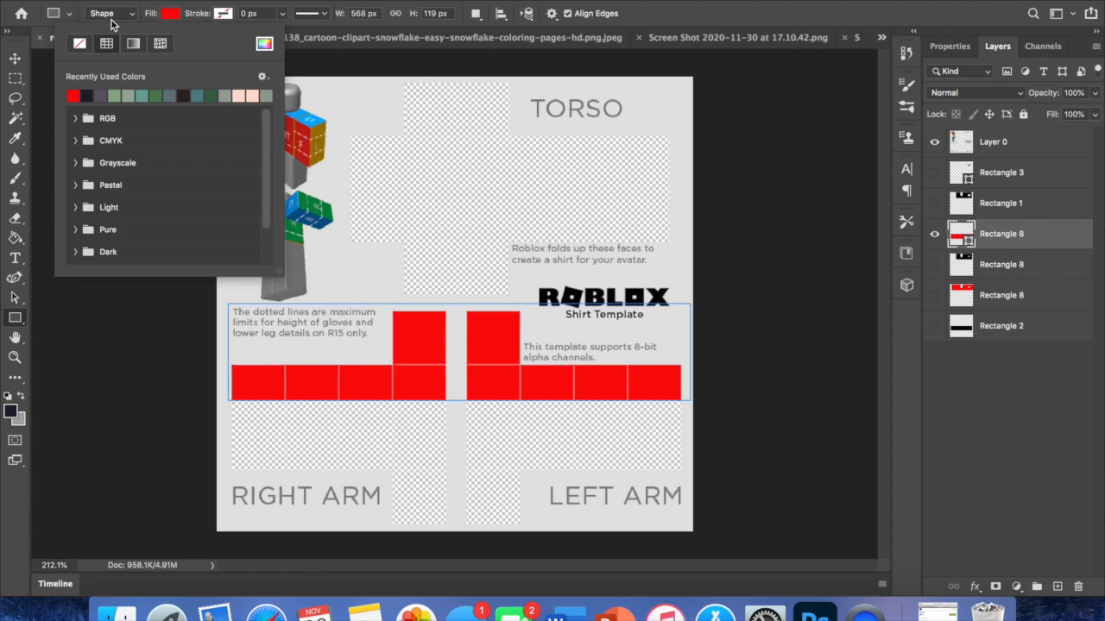
pyautogui.click(164, 10)
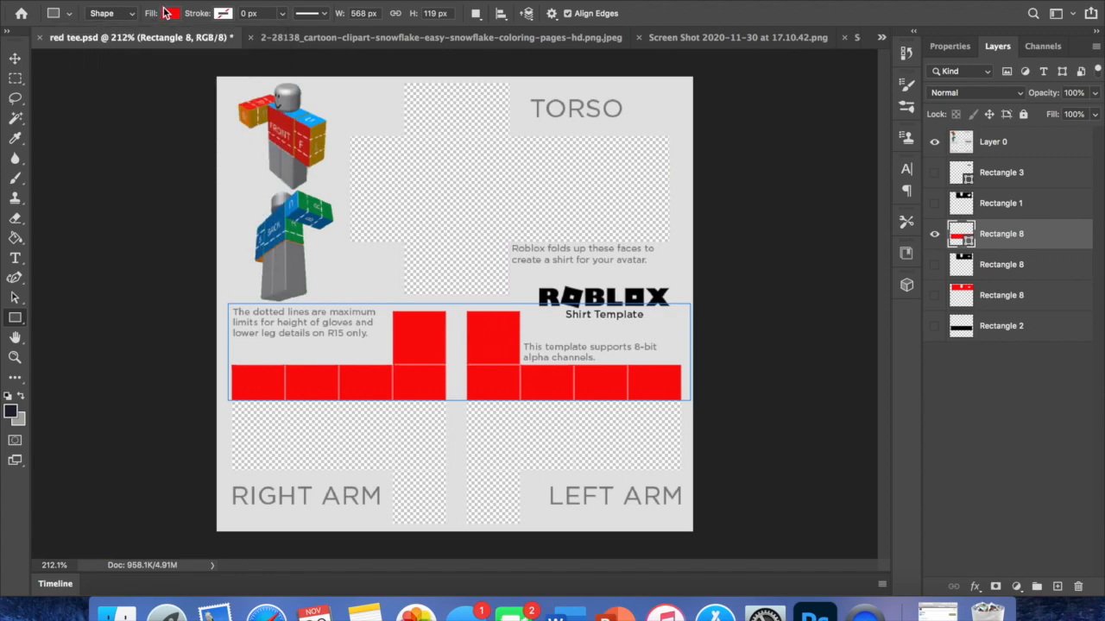
pyautogui.click(19, 57)
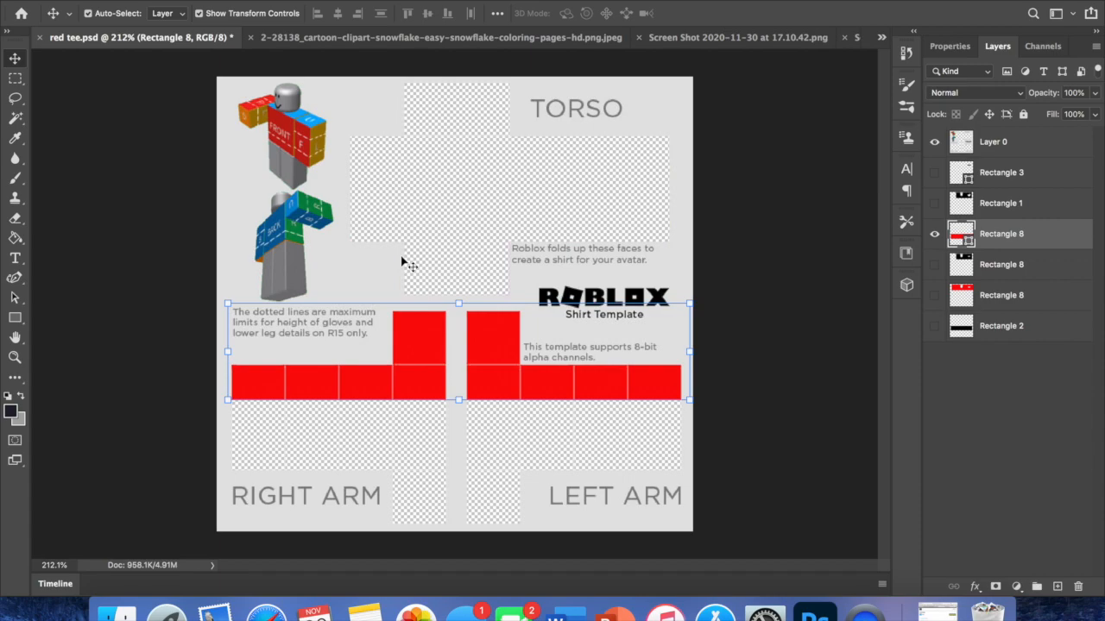
# - Try stretching the red sleeve shape down over the full length of both arms
pyautogui.click(722, 336)
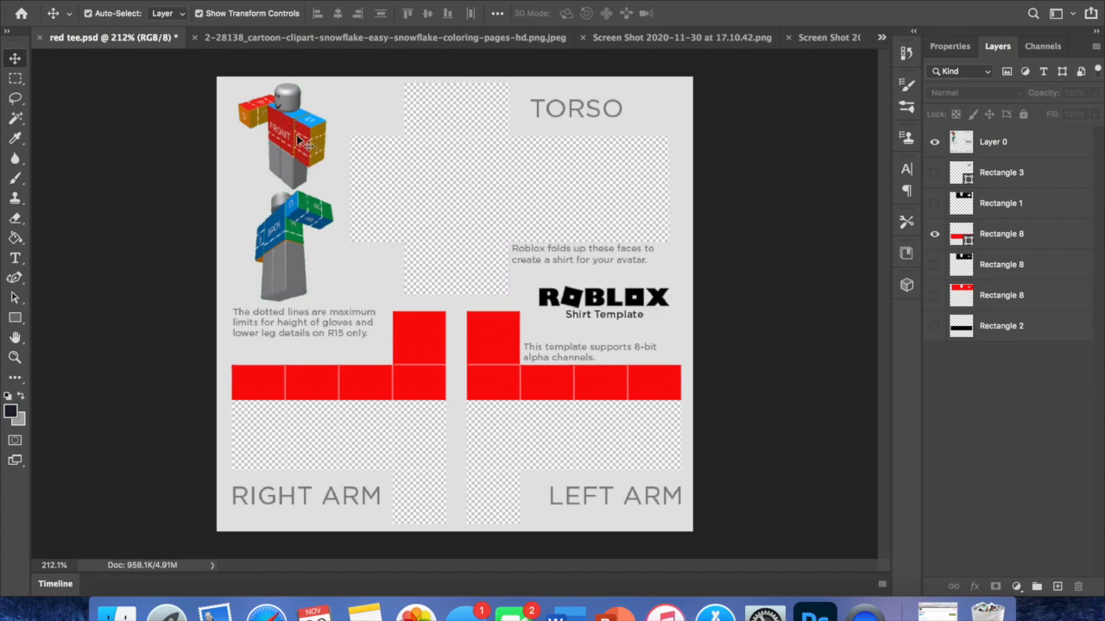
pyautogui.click(418, 335)
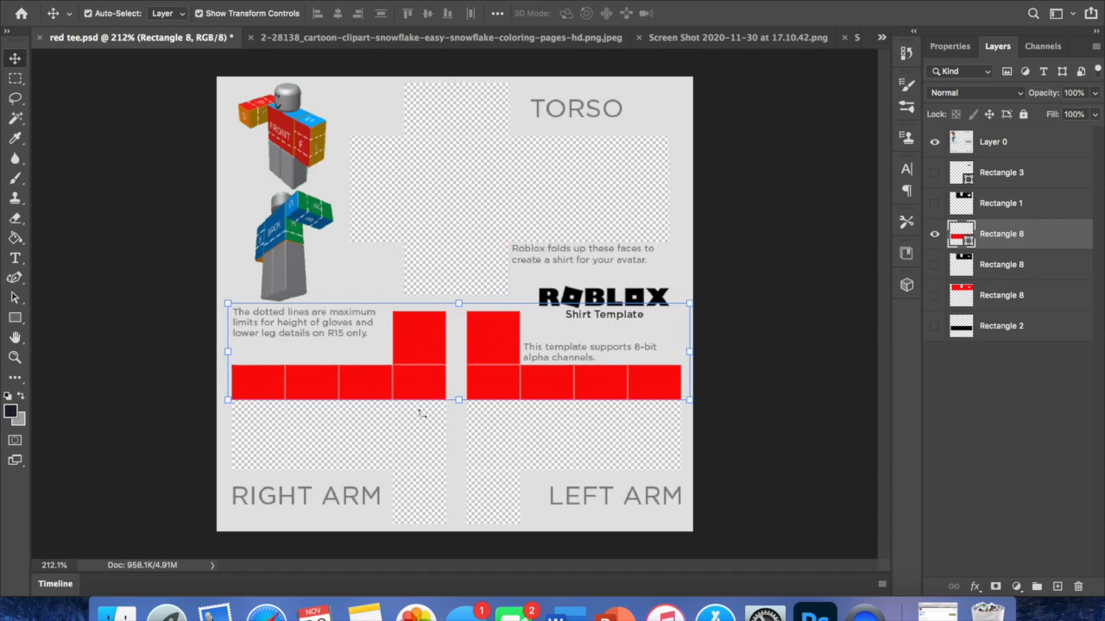
pyautogui.moveTo(460, 400); pyautogui.dragTo(459, 533)
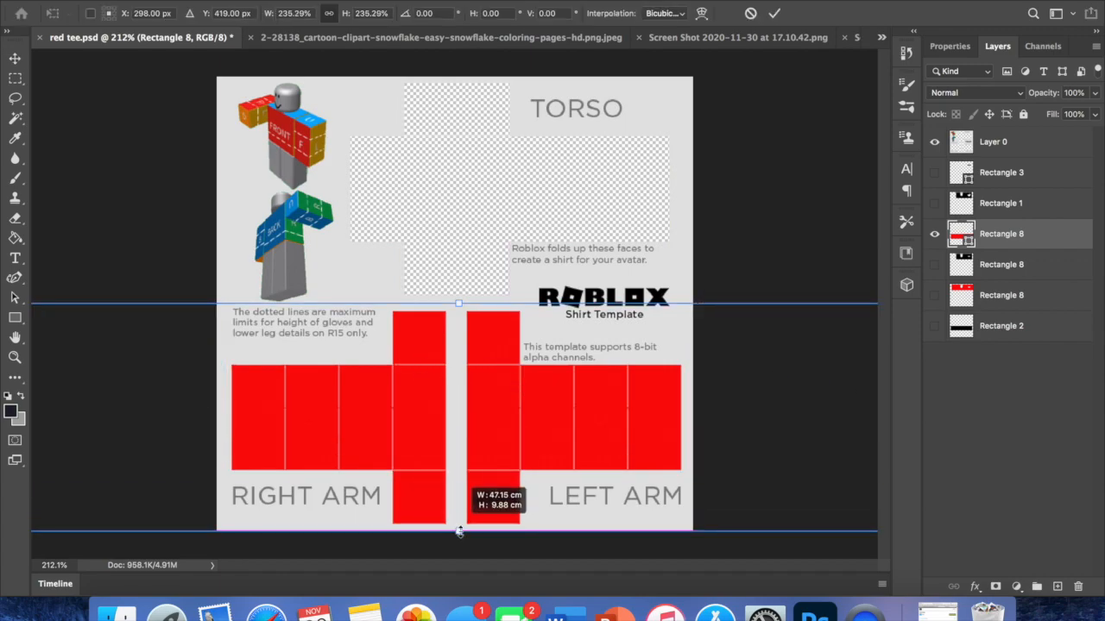
pyautogui.hotkey('ctrl', 'z')
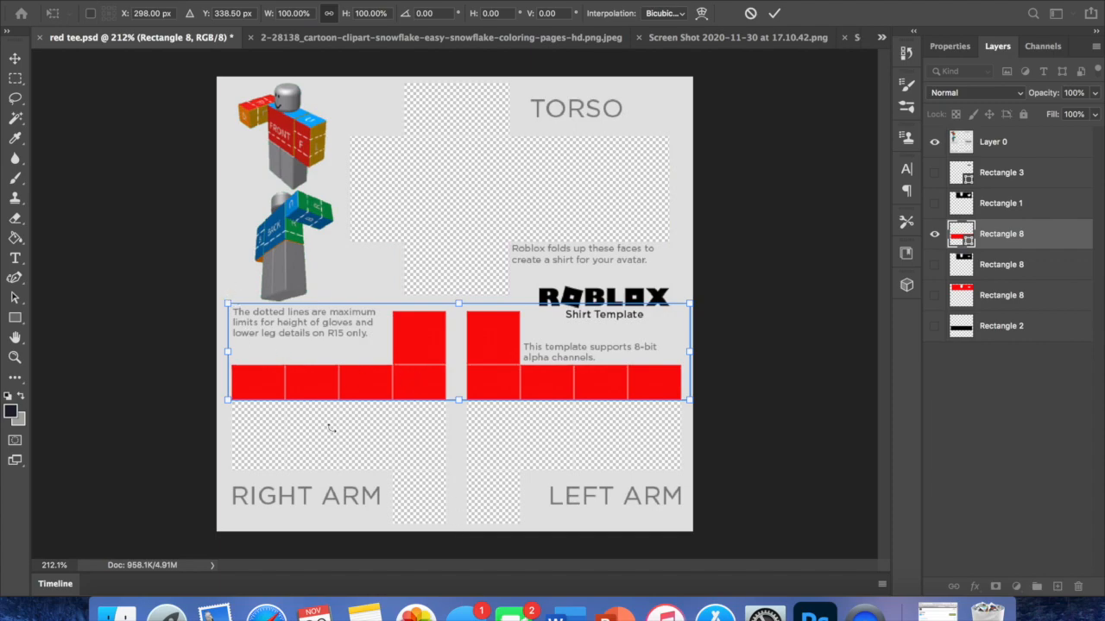
pyautogui.press('Return')
pyautogui.click(452, 383)
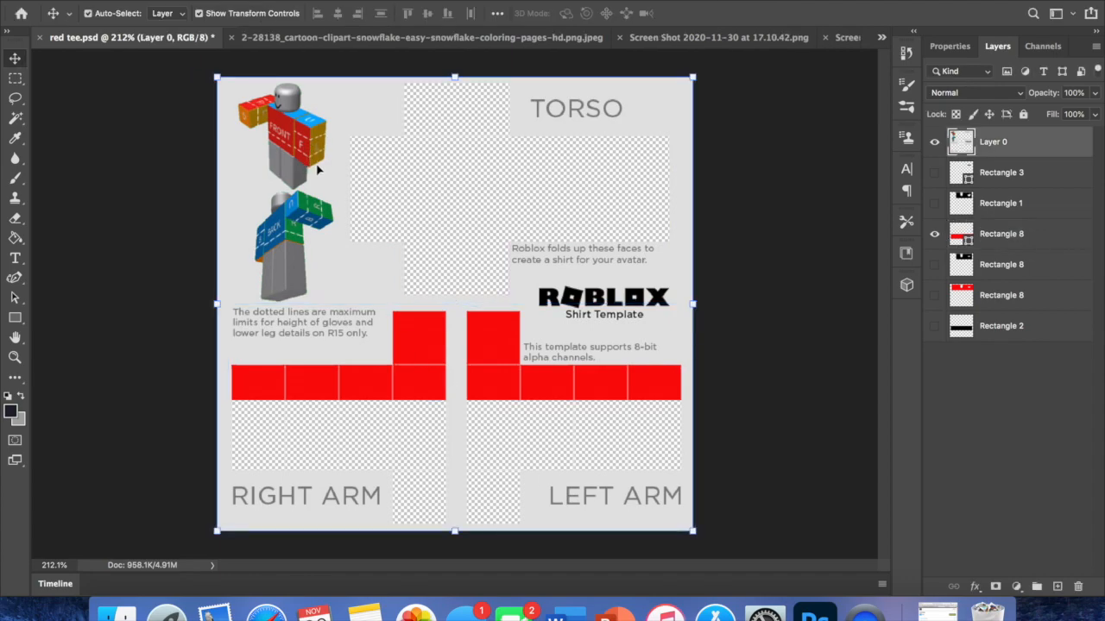
pyautogui.click(856, 304)
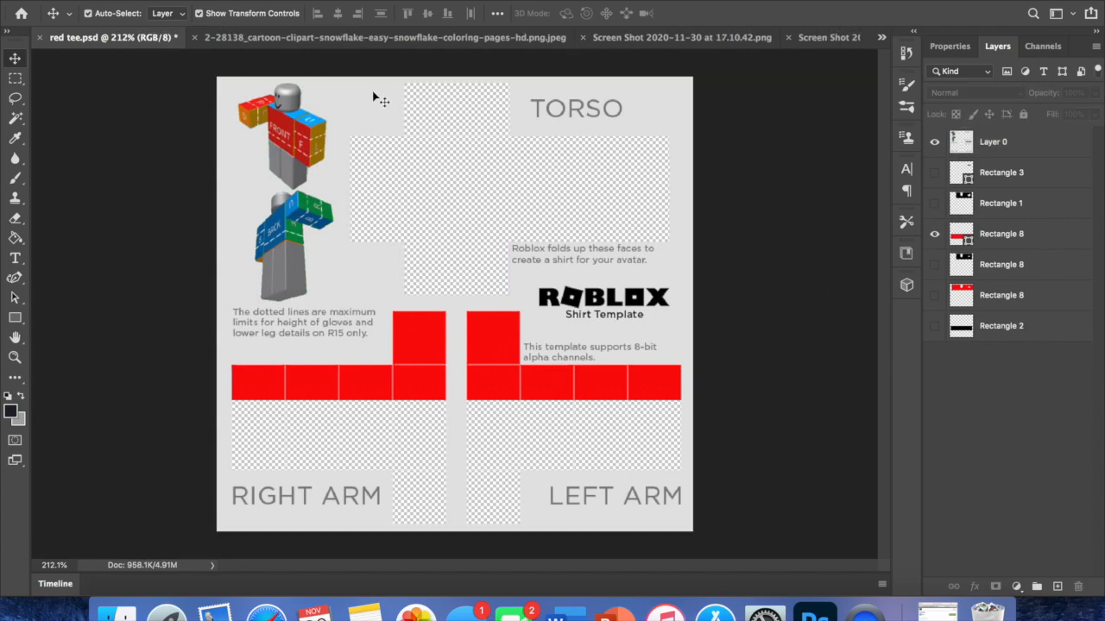
# - Show the red torso Rectangle 8 layer on the shirt template again
pyautogui.click(934, 295)
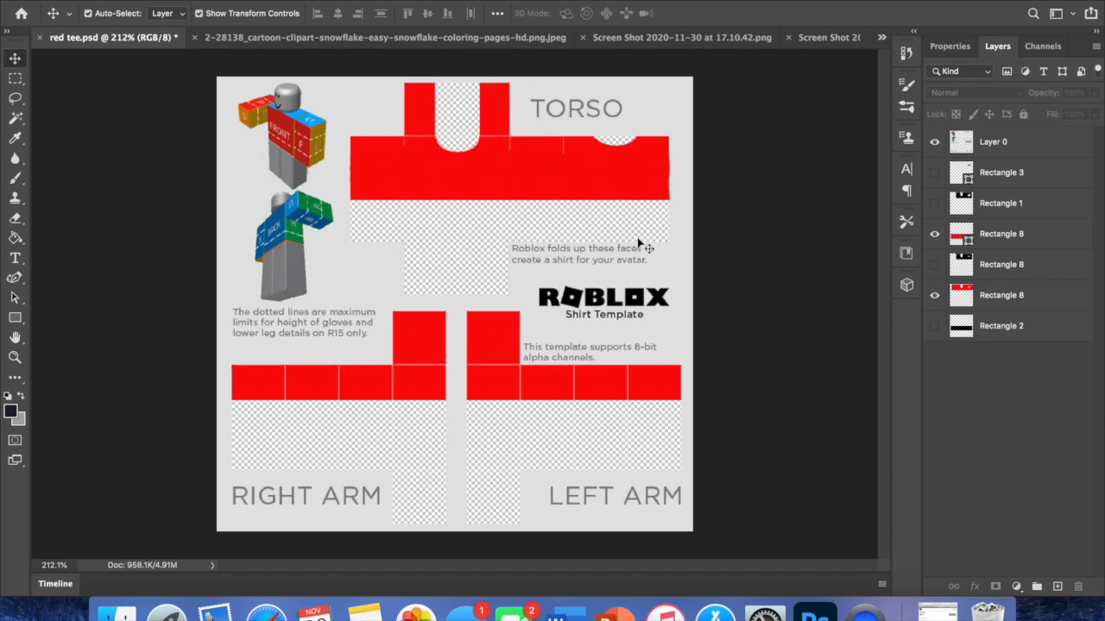
pyautogui.scroll(1, 640, 245)
pyautogui.scroll(3, 639, 245)
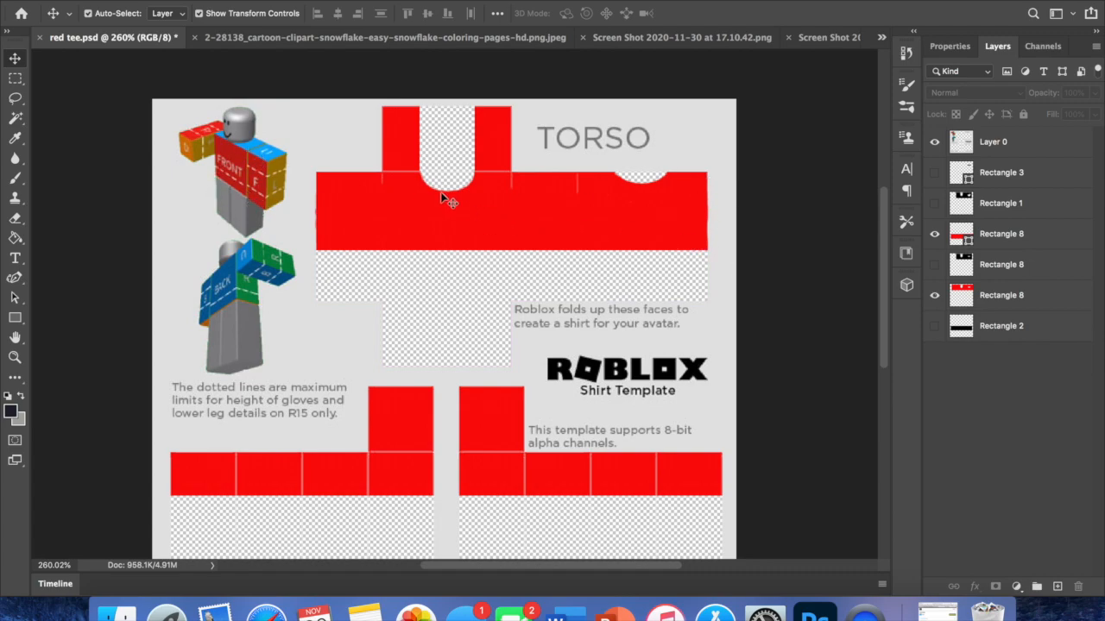
pyautogui.scroll(1, 438, 192)
pyautogui.scroll(3, 440, 197)
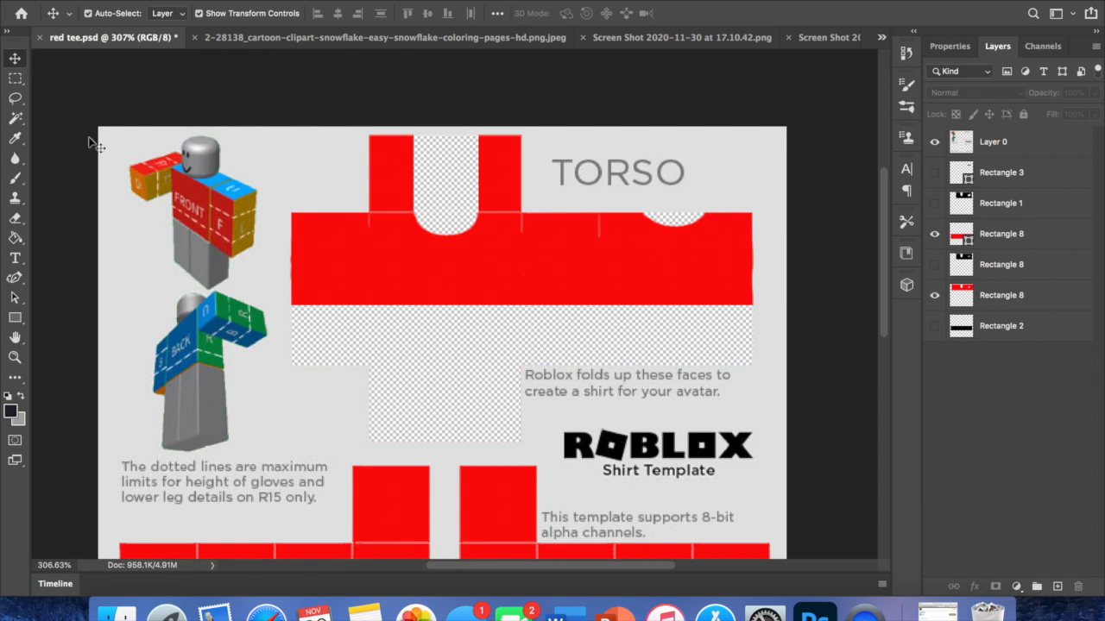
# - Try outlining the neckline opening between the two red shoulder pieces with the Rectangular Marquee
pyautogui.click(18, 81)
pyautogui.click(19, 82)
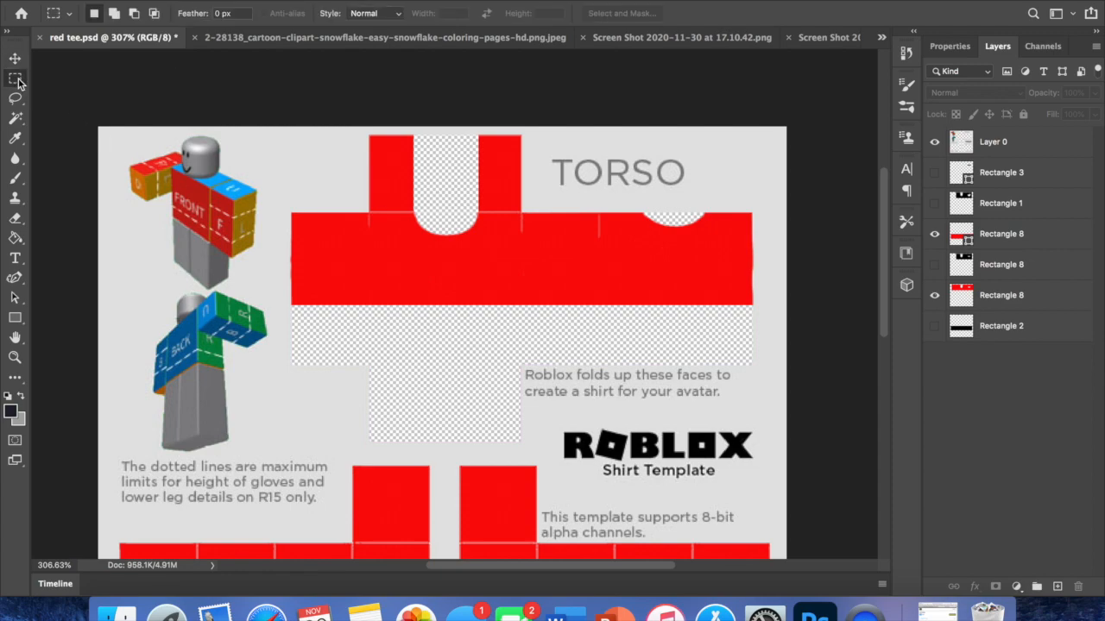
pyautogui.moveTo(413, 129); pyautogui.dragTo(477, 214)
# - Try erasing a short horizontal strip below the front neckline on the red torso Rectangle 8 layer
pyautogui.click(15, 218)
pyautogui.scroll(2, 436, 252)
pyautogui.scroll(1, 436, 252)
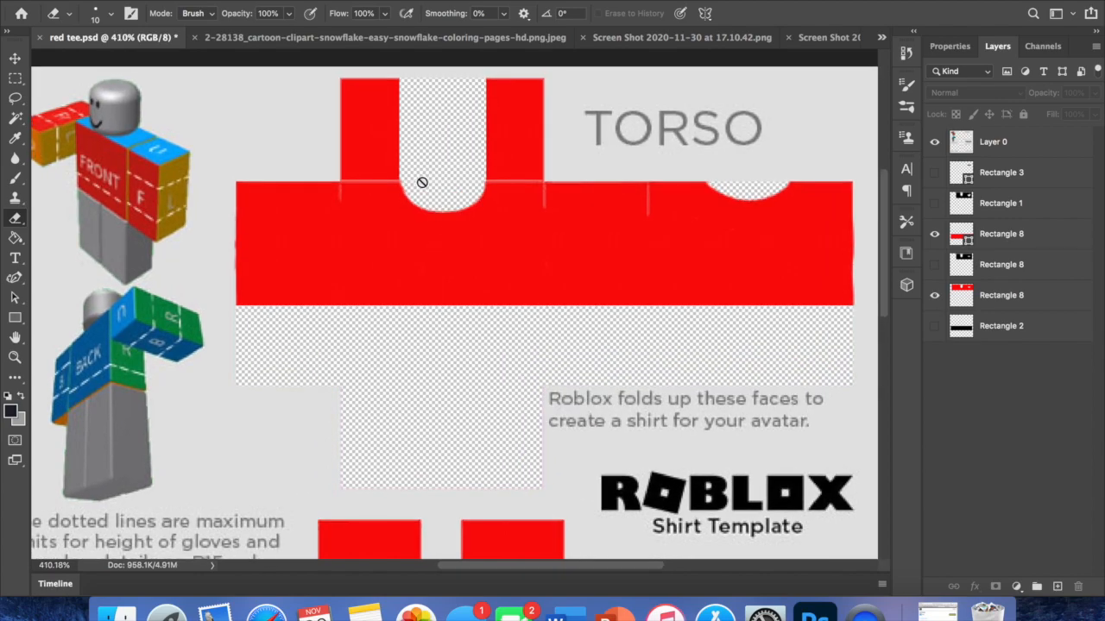
pyautogui.scroll(4, 468, 185)
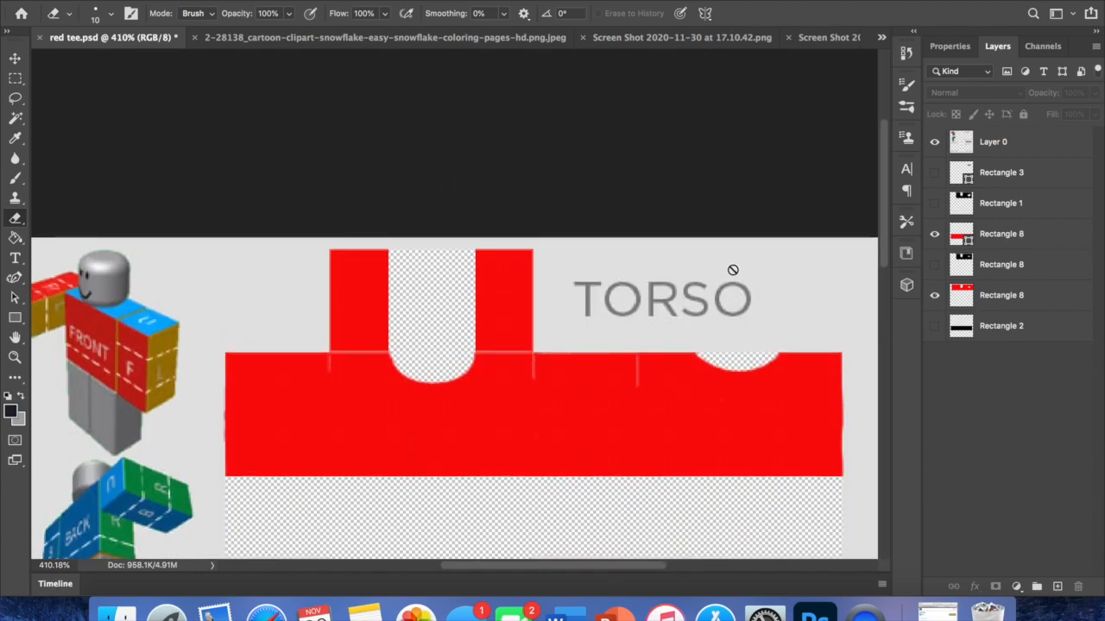
pyautogui.click(1001, 297)
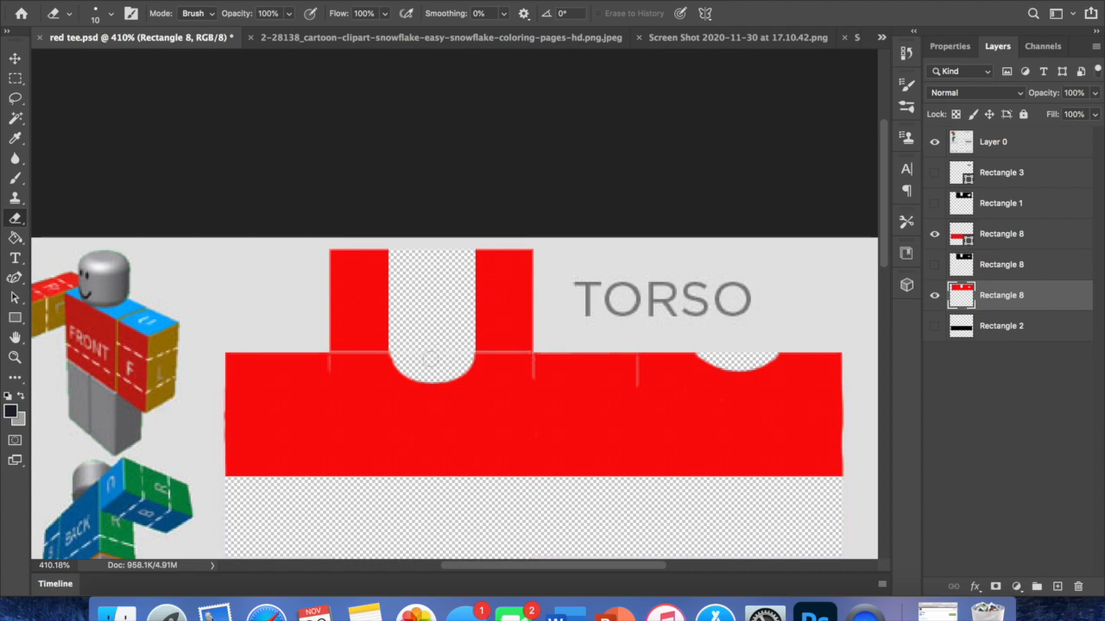
pyautogui.moveTo(385, 417); pyautogui.dragTo(450, 416)
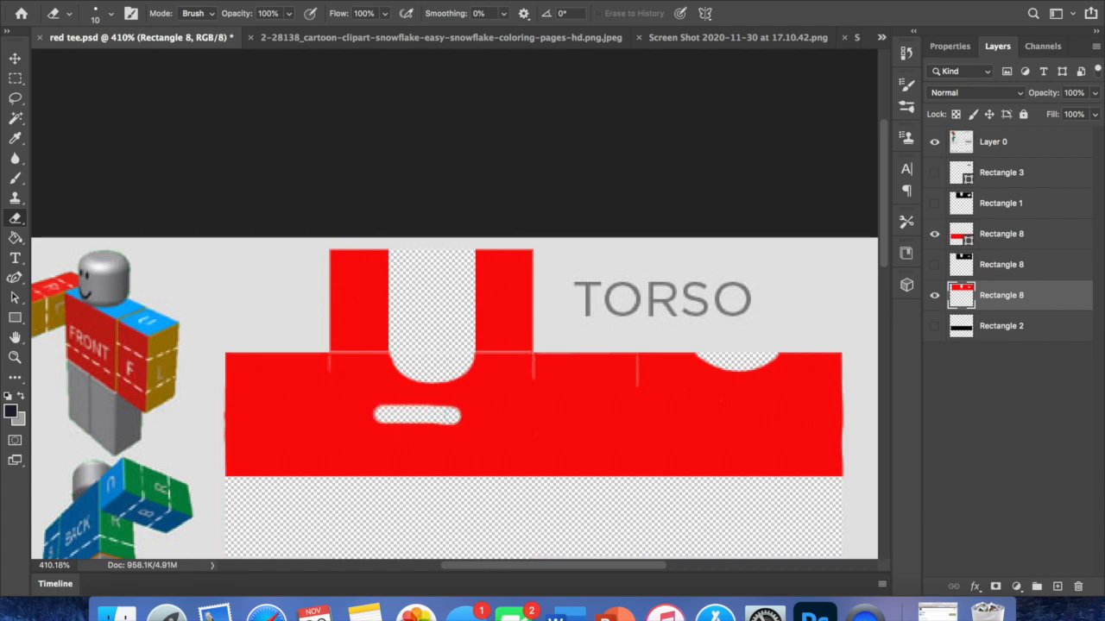
pyautogui.press('super+z')
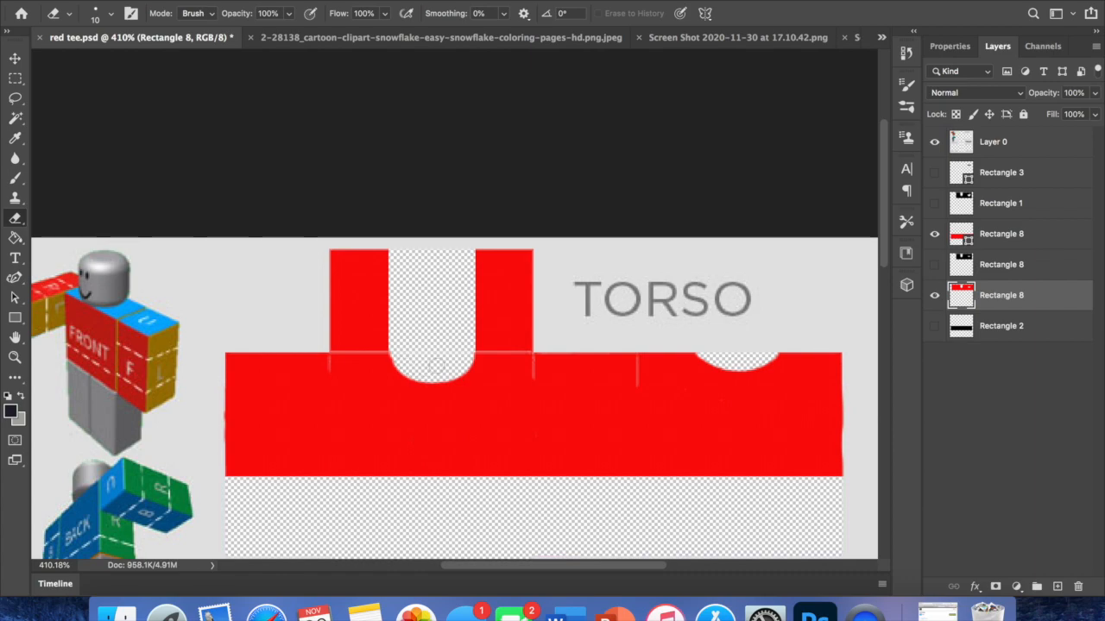
# - Examine the front and back neckline cut-outs on the torso, the avatar figures and the overall sleeve layout
pyautogui.hscroll(5, 518, 364)
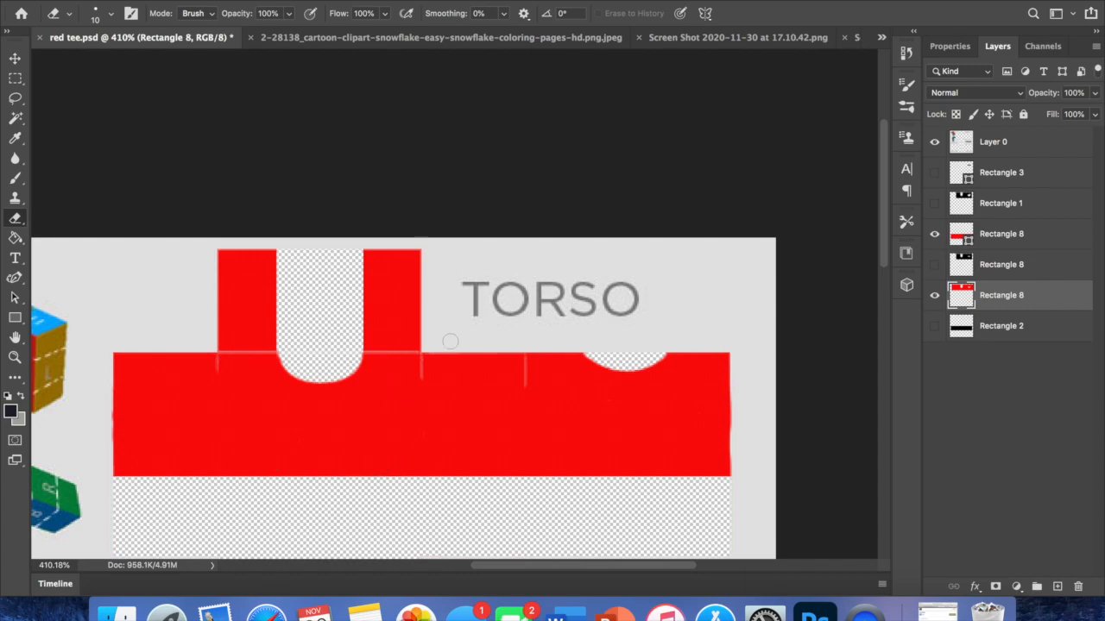
pyautogui.hscroll(-5, 488, 447)
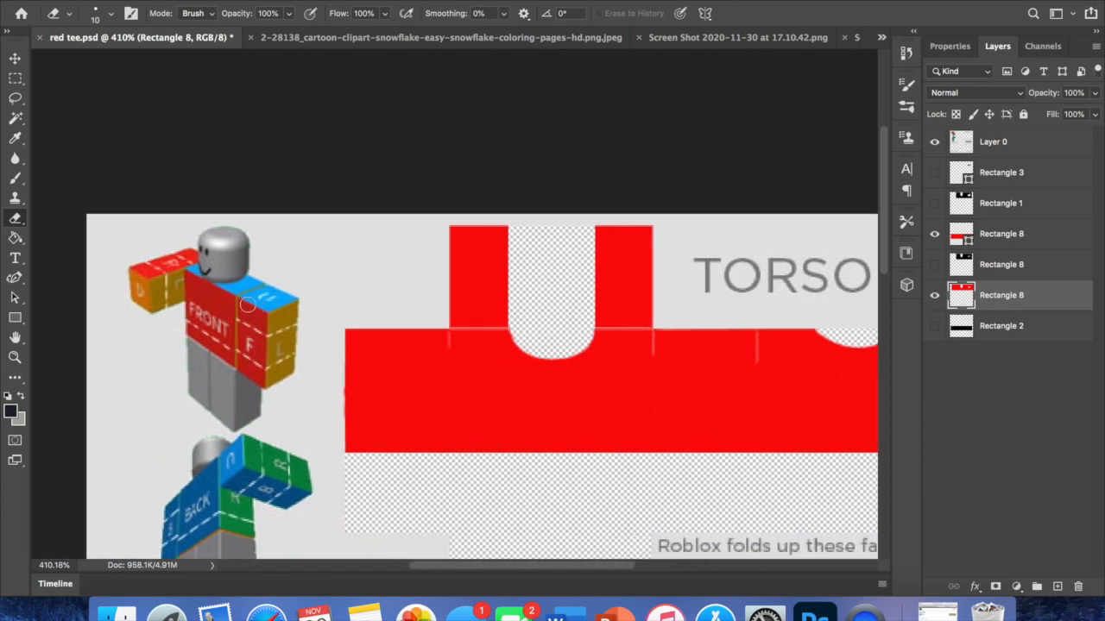
pyautogui.click(19, 58)
pyautogui.click(267, 143)
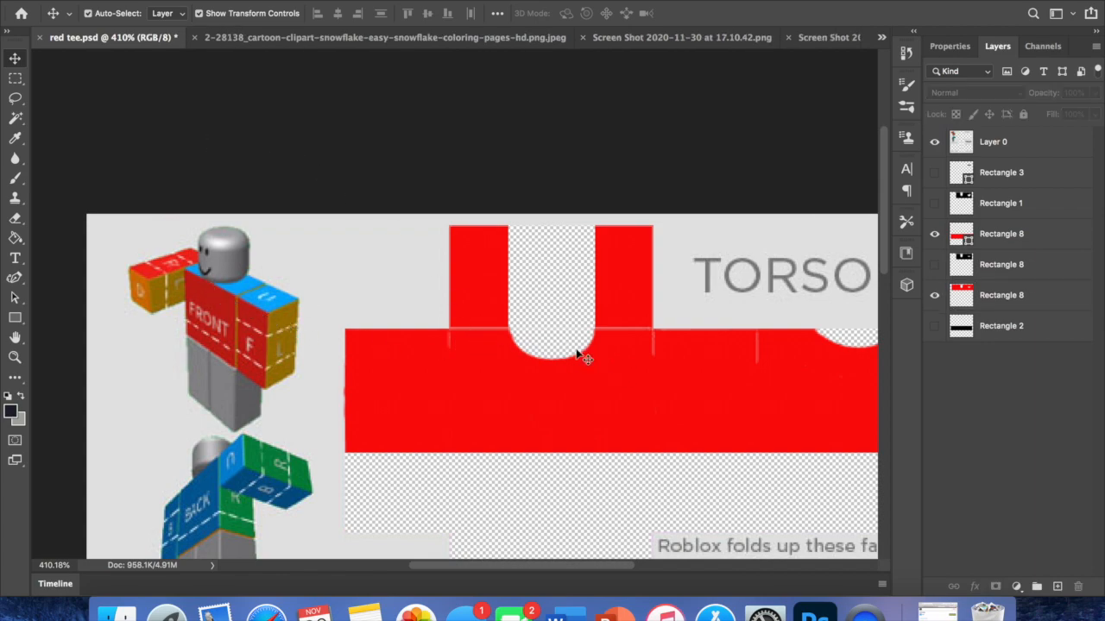
pyautogui.click(241, 286)
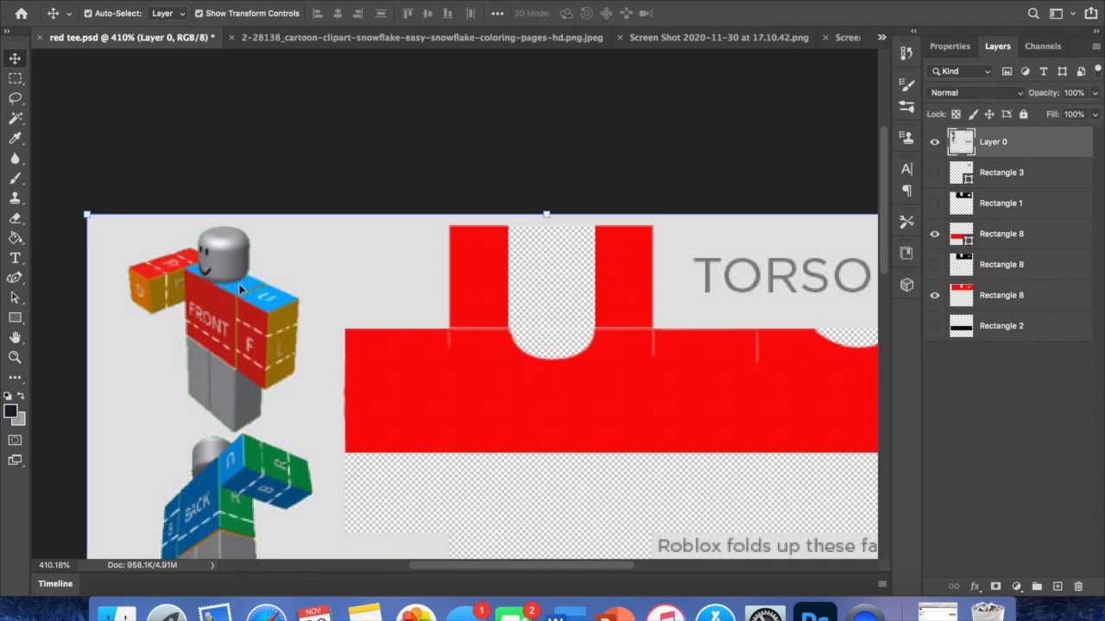
pyautogui.click(276, 197)
pyautogui.scroll(-2, 534, 241)
pyautogui.scroll(-2, 533, 242)
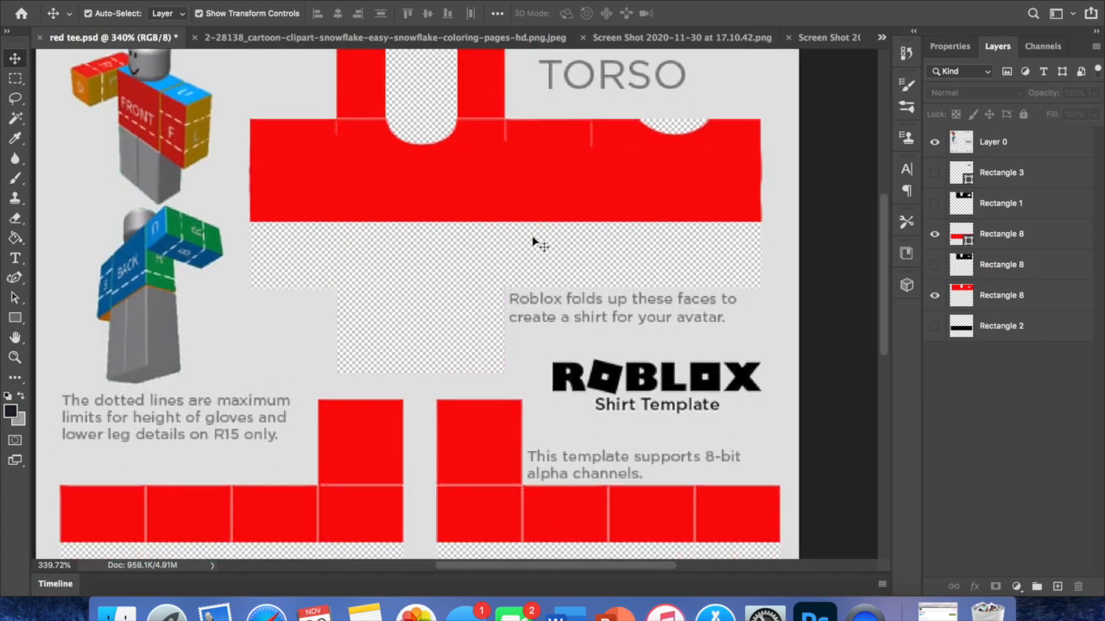
pyautogui.scroll(-2, 501, 480)
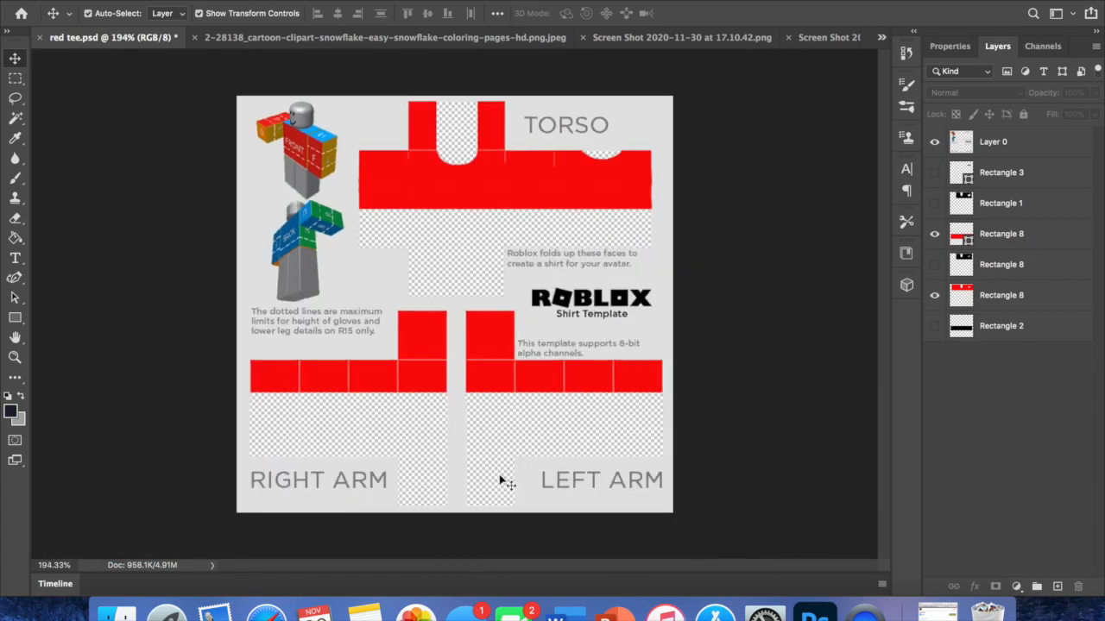
pyautogui.scroll(1, 706, 390)
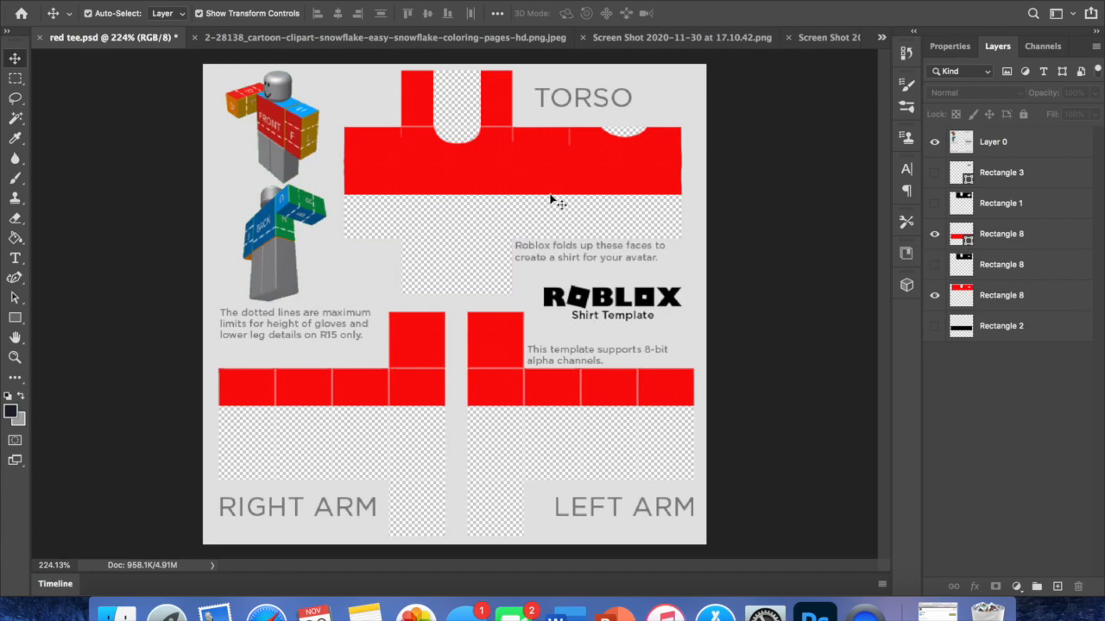
# - Look through the open clipart images and bring up the holly garland in Screen Shot 2020-11-30 at 17.11.22.png
pyautogui.click(442, 44)
pyautogui.click(688, 44)
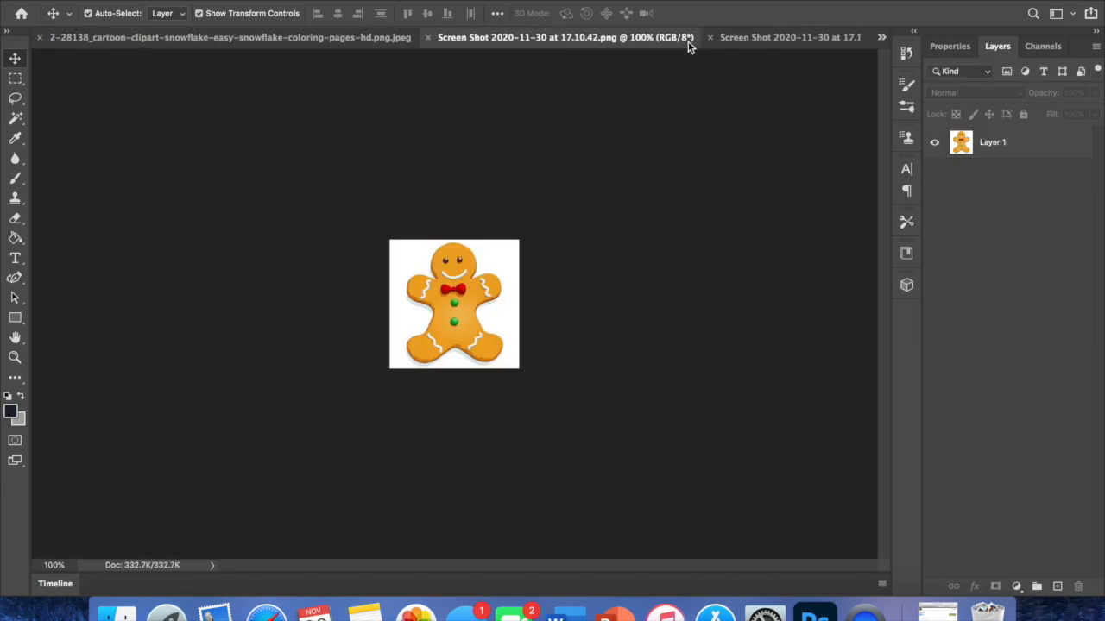
pyautogui.click(794, 40)
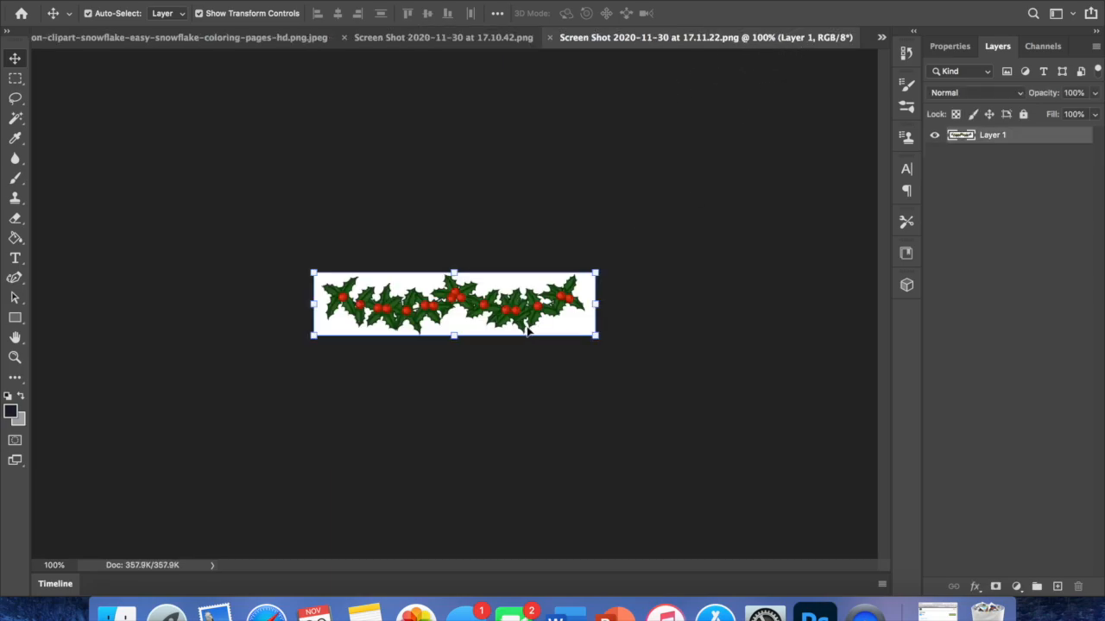
pyautogui.click(684, 221)
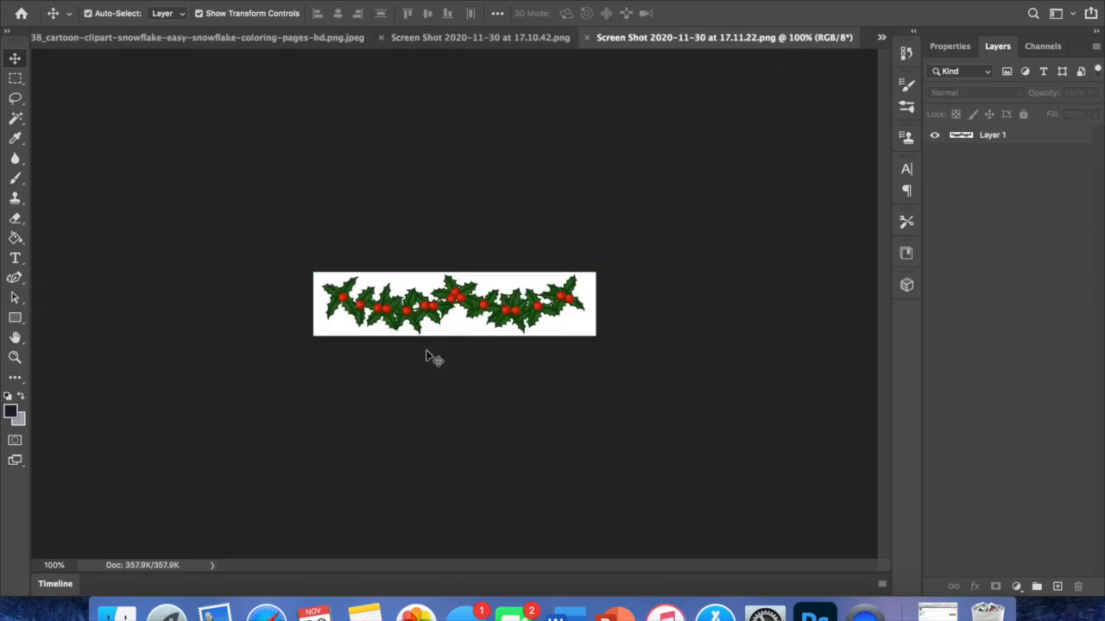
pyautogui.click(415, 320)
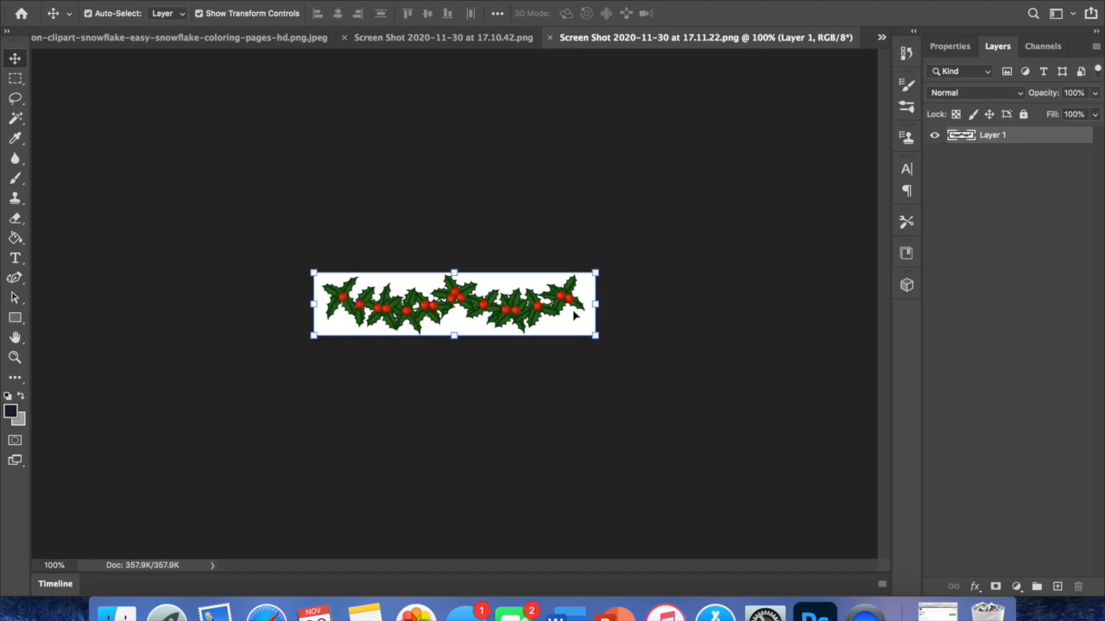
# - Delete the white background around the holly garland using the Magic Wand
pyautogui.click(16, 118)
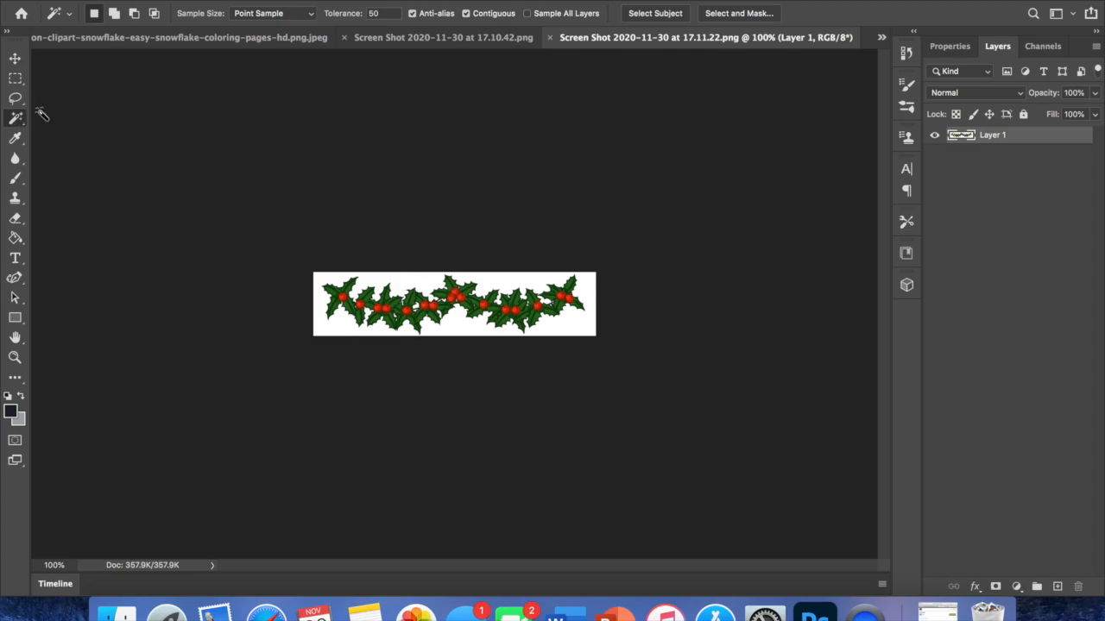
pyautogui.click(428, 290)
pyautogui.press('Delete')
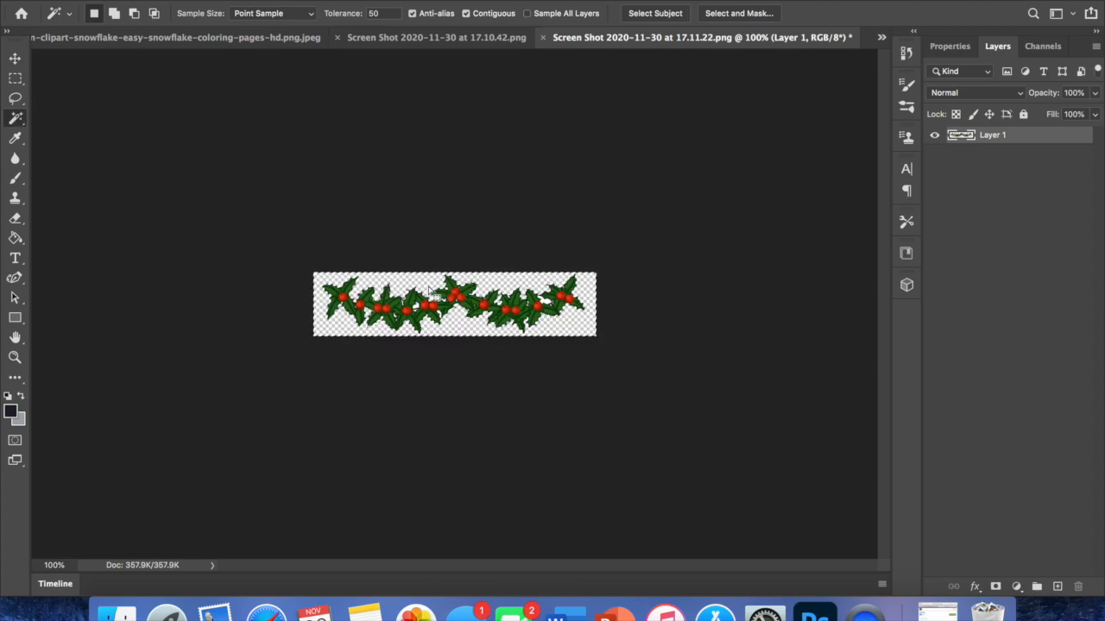
# - Delete the leftover white patches enclosed between the holly leaves and clear the selection
pyautogui.scroll(6, 428, 291)
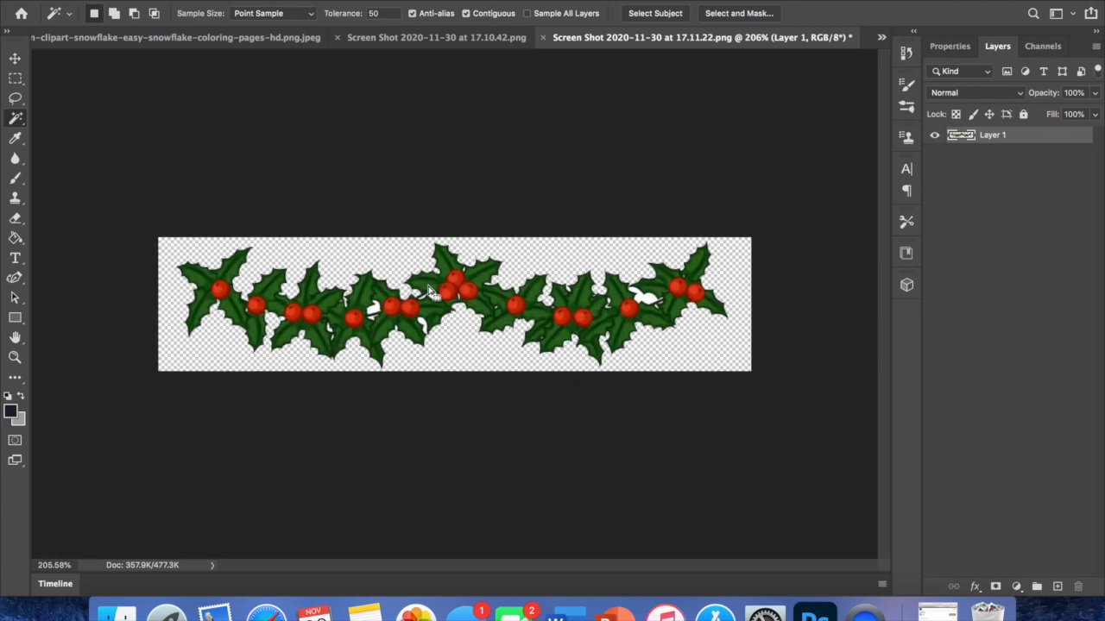
pyautogui.click(397, 335)
pyautogui.press('Delete')
pyautogui.click(306, 324)
pyautogui.press('super+d')
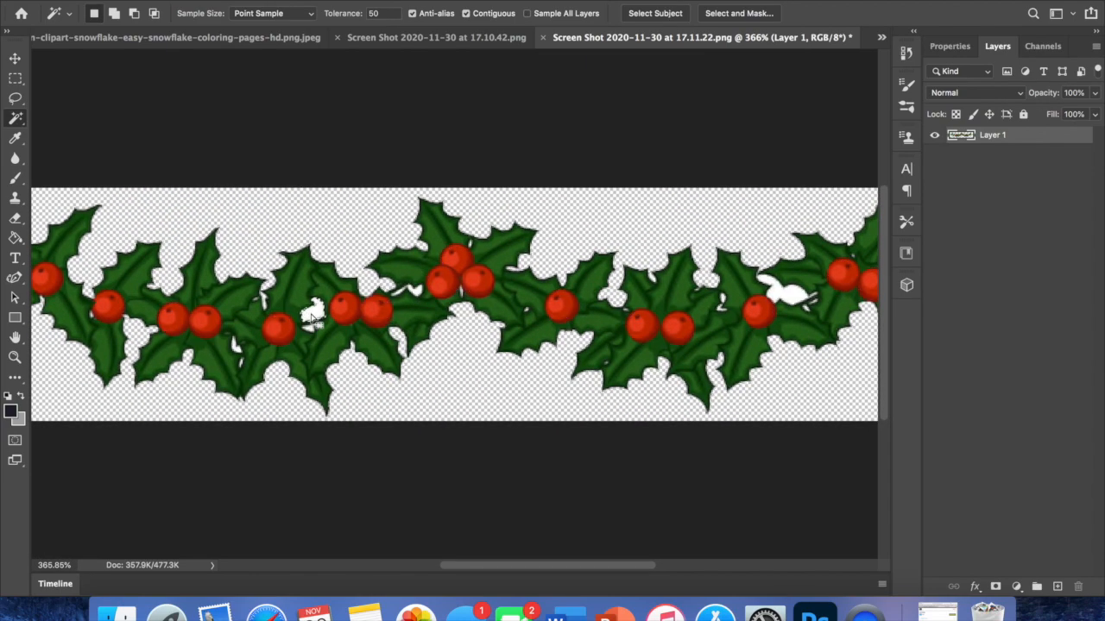
pyautogui.press('super+d')
pyautogui.click(310, 330)
pyautogui.press('Delete')
pyautogui.press('super+d')
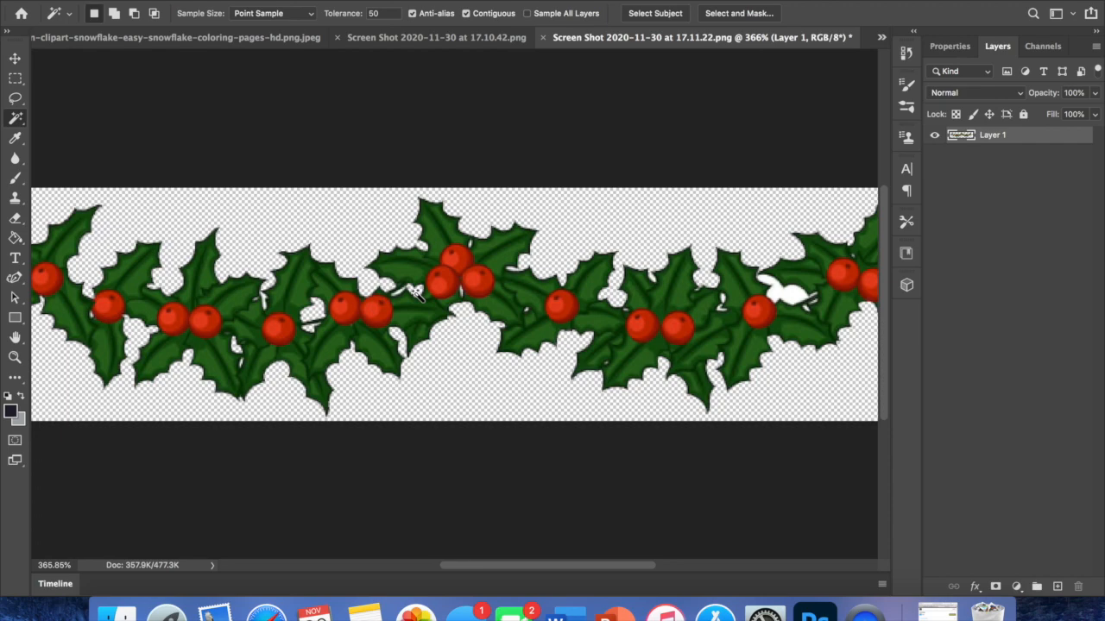
pyautogui.hscroll(-5, 416, 294)
pyautogui.hscroll(6, 516, 358)
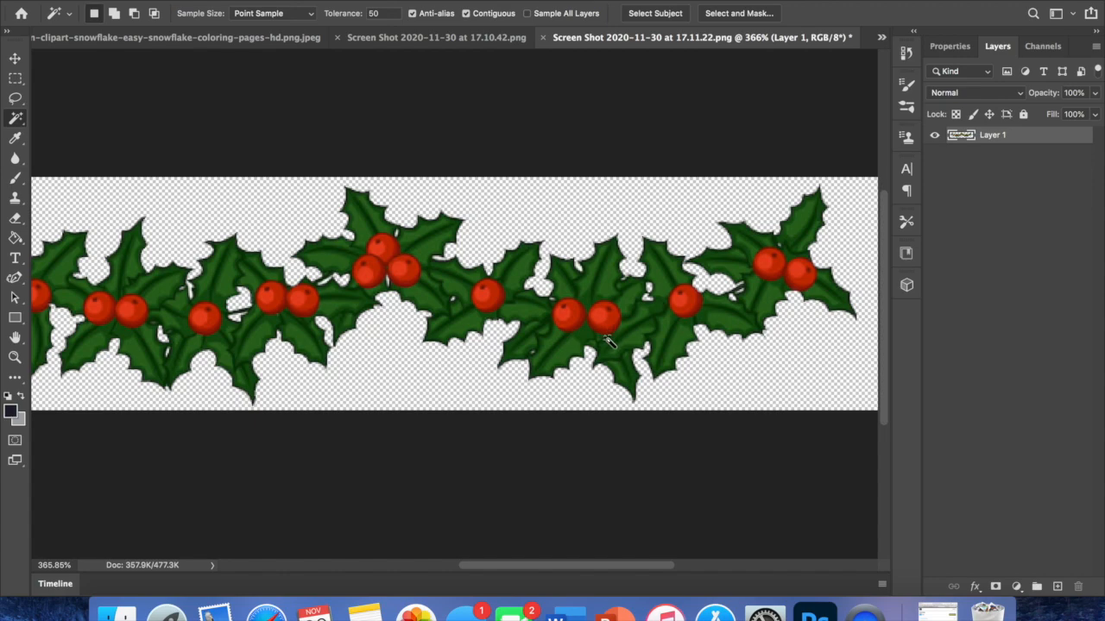
# - Select the cut-out holly garland with the Move tool and switch back to the red tee.psd template
pyautogui.scroll(-5, 609, 336)
pyautogui.click(14, 59)
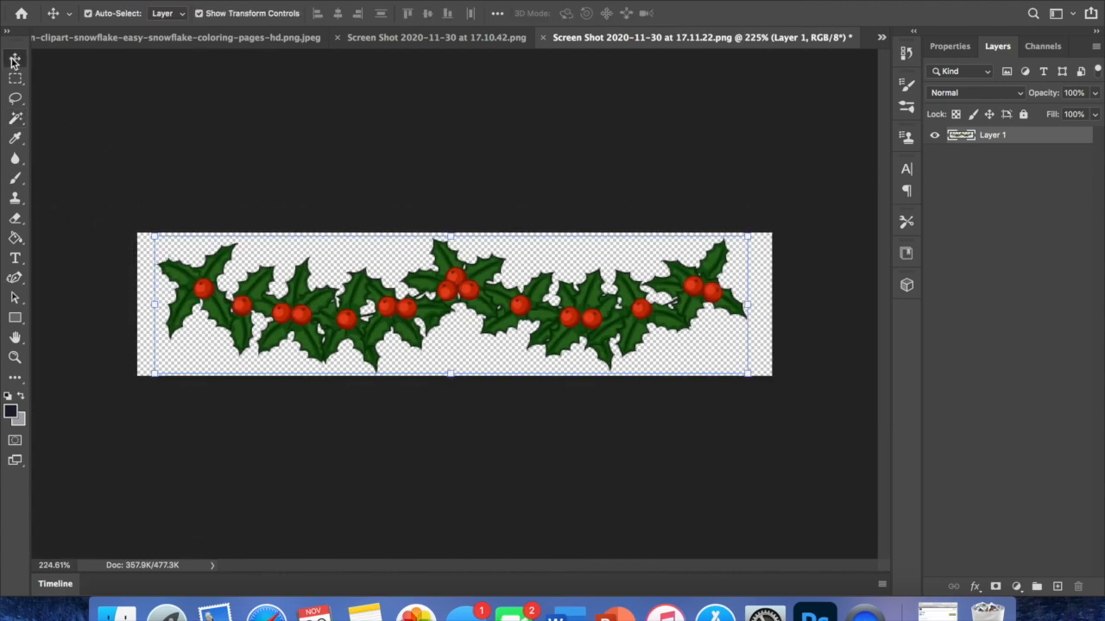
pyautogui.click(356, 310)
pyautogui.click(881, 37)
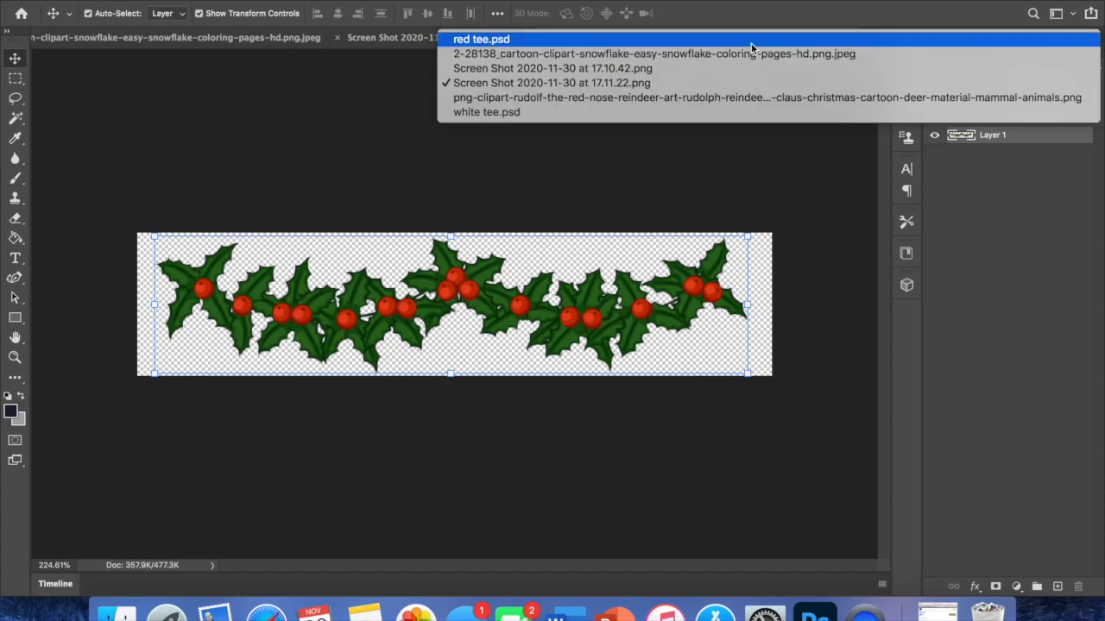
pyautogui.click(742, 26)
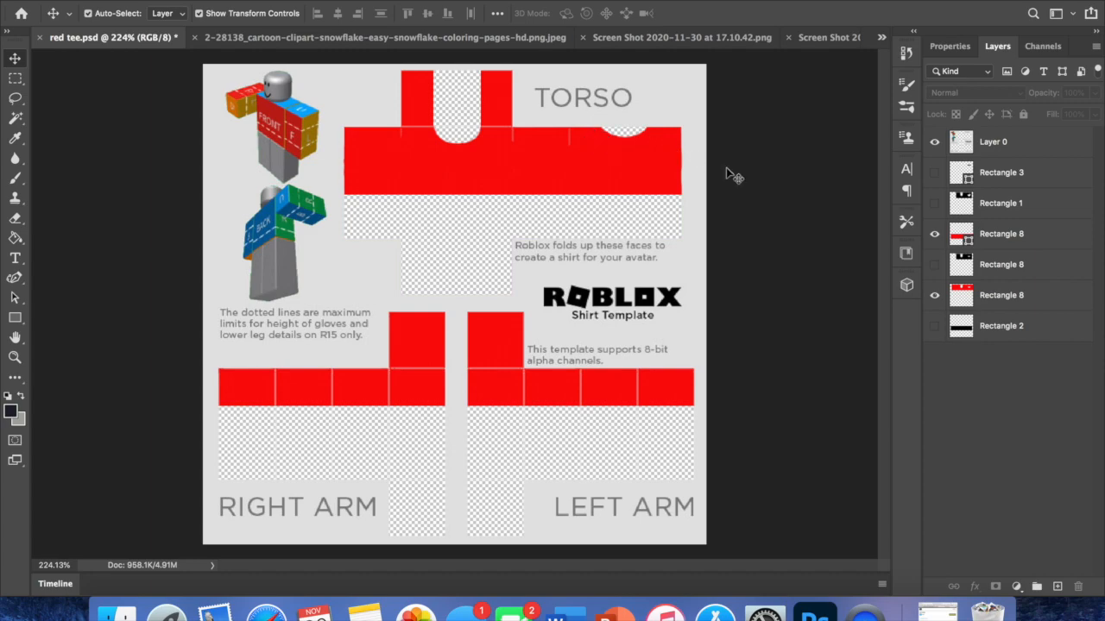
# - Paste the holly garland into the template, place it over the torso and scale it down to 55.66%
pyautogui.press('super+v')
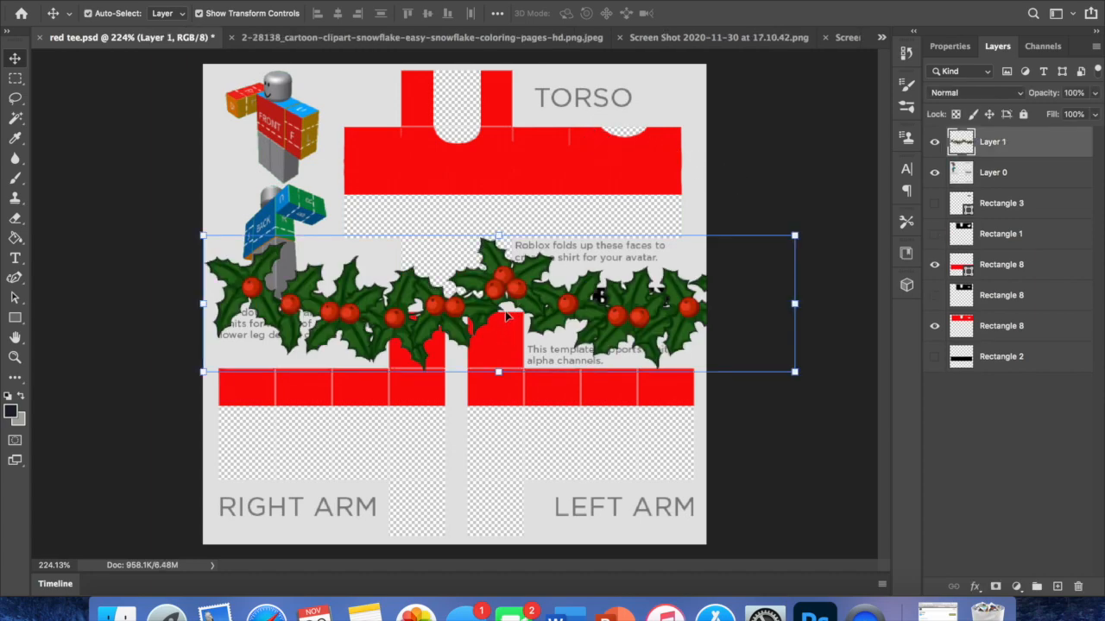
pyautogui.moveTo(500, 288); pyautogui.dragTo(514, 151)
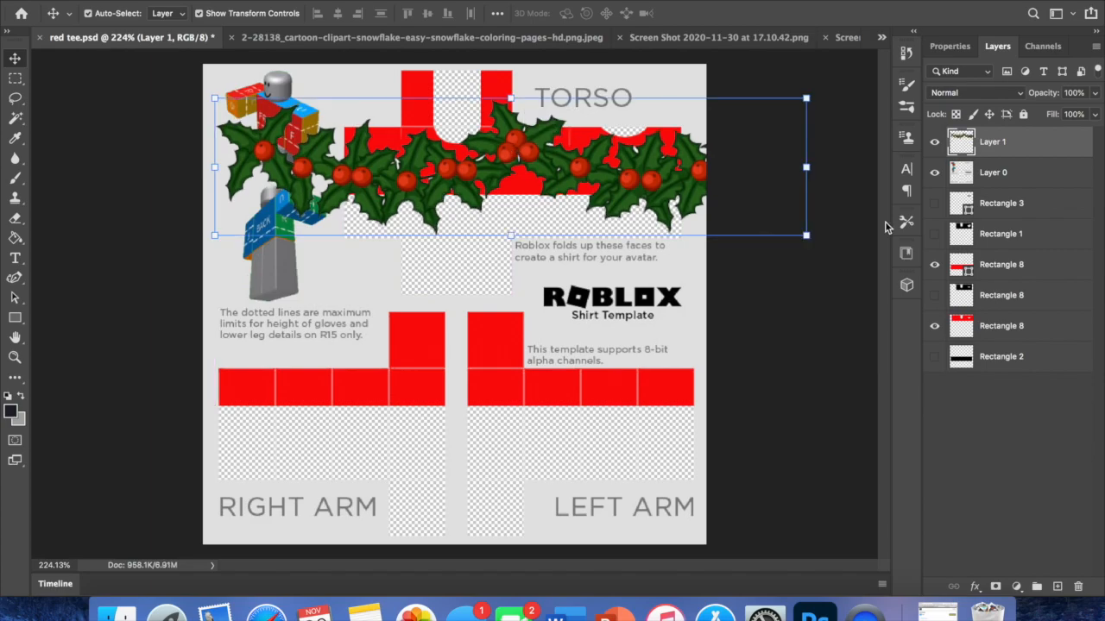
pyautogui.moveTo(215, 97); pyautogui.dragTo(476, 160)
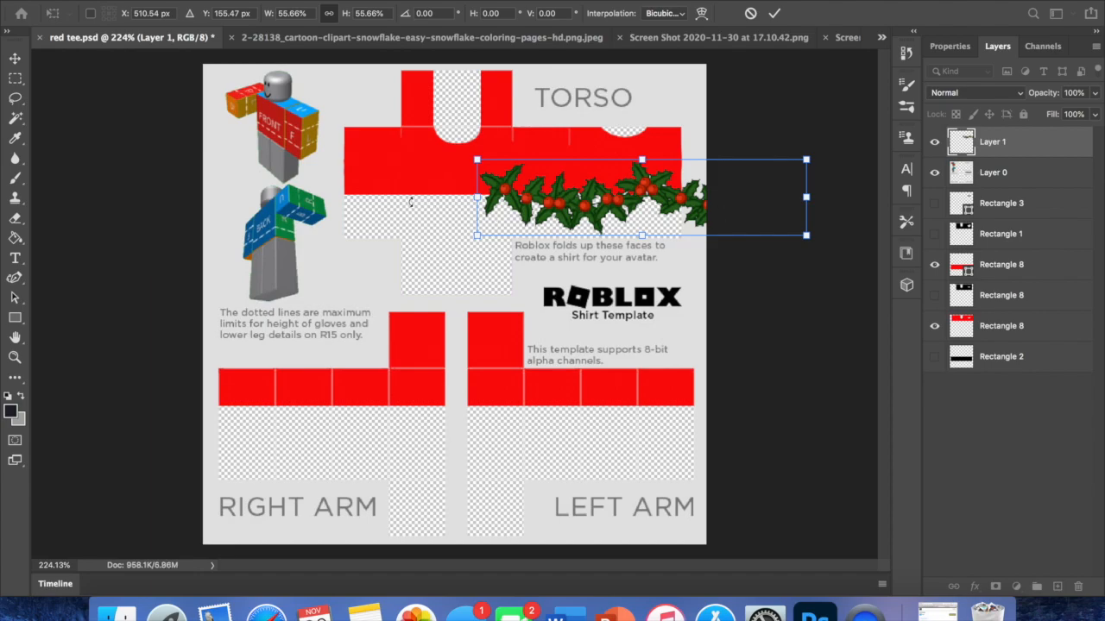
pyautogui.press('Return')
# - Shrink the garland further and place it along the red torso's lower edge, starting at the torso's left side
pyautogui.scroll(4, 446, 285)
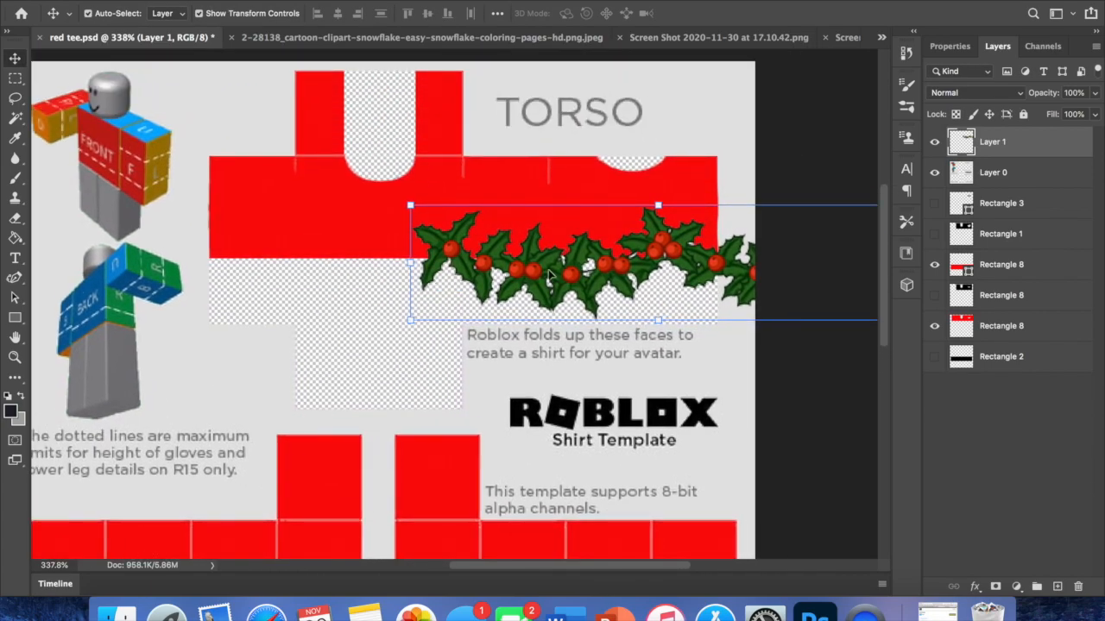
pyautogui.moveTo(549, 275); pyautogui.dragTo(313, 267)
pyautogui.moveTo(196, 189); pyautogui.dragTo(350, 226)
pyautogui.moveTo(441, 294); pyautogui.dragTo(289, 275)
pyautogui.press('Return')
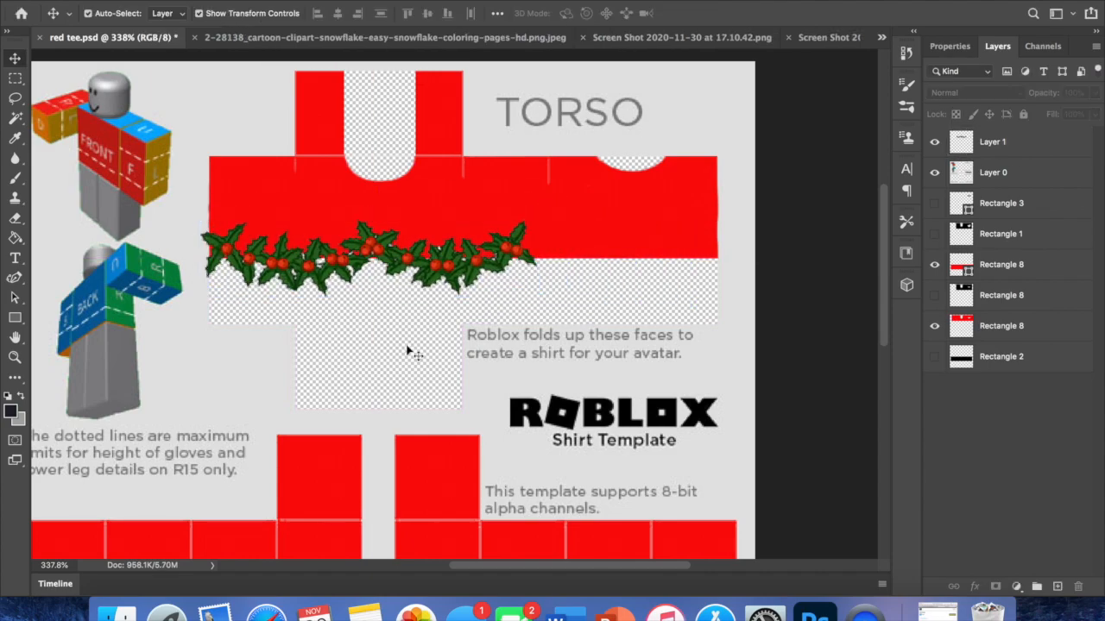
# - Examine the placed garland closely for leftover white patches, with the Magic Wand active on Layer 1
pyautogui.hotkey('ctrl', '+')
pyautogui.scroll(1, 408, 353)
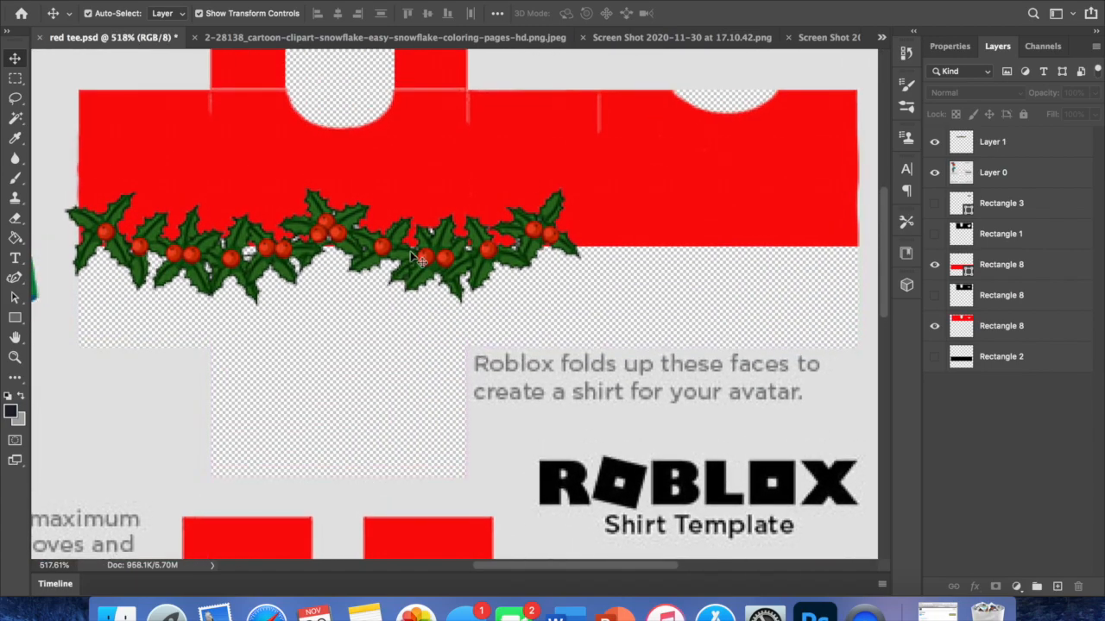
pyautogui.scroll(3, 412, 257)
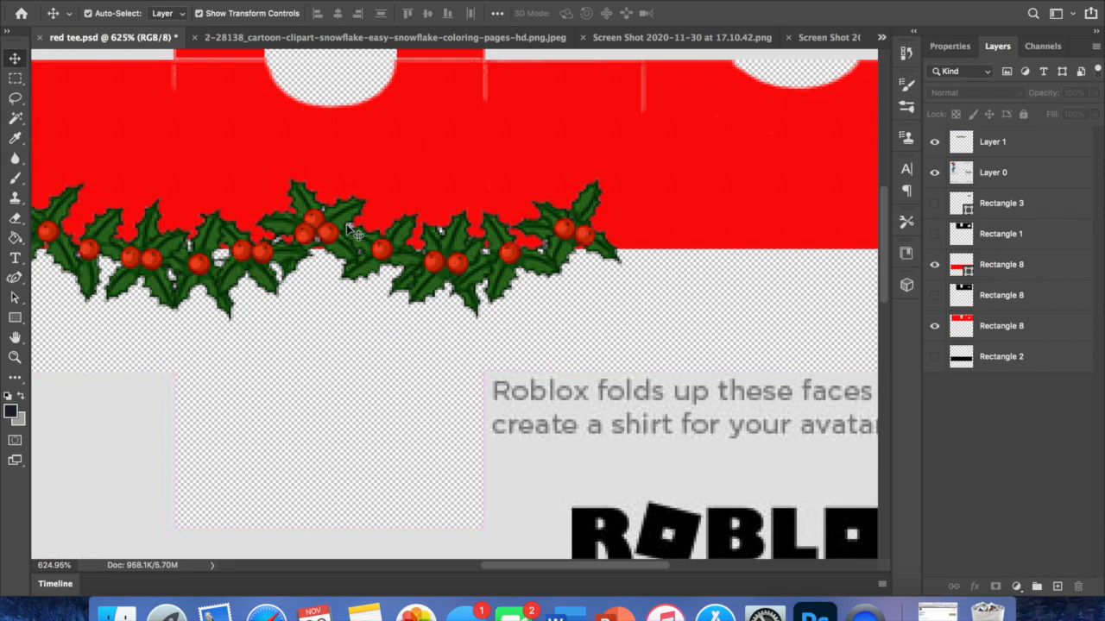
pyautogui.press('w')
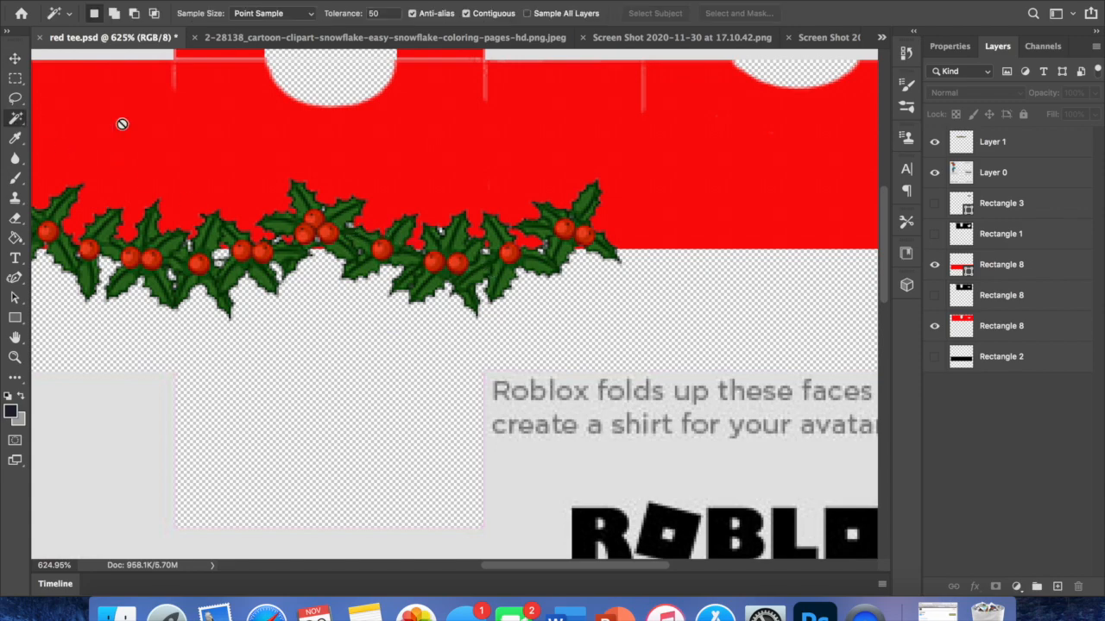
pyautogui.click(997, 141)
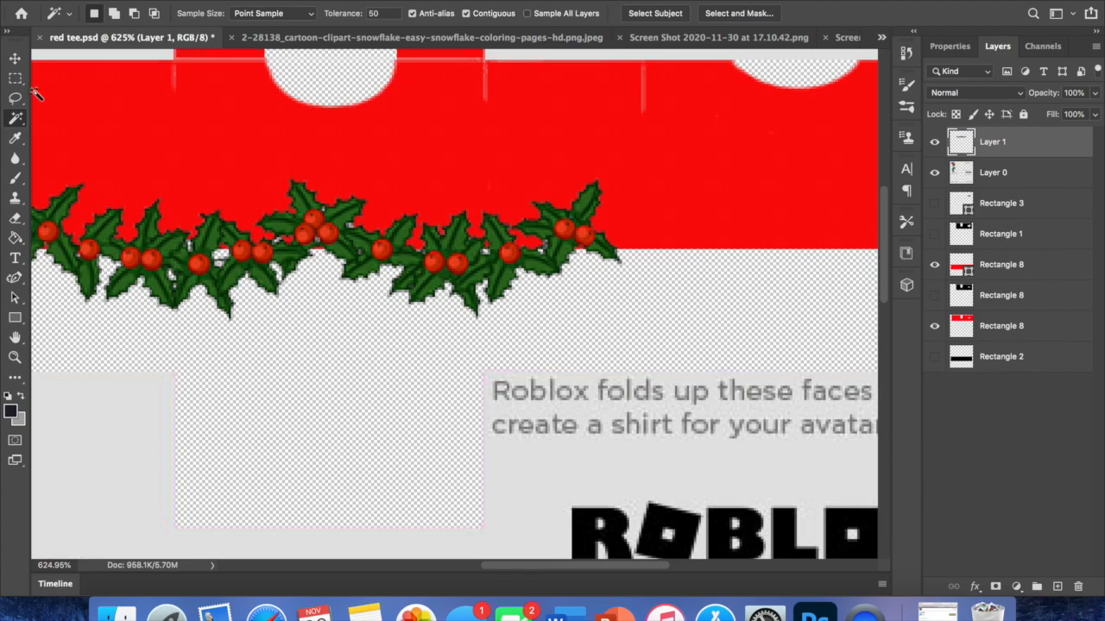
# - Duplicate the resized garland and place the copy beside the original along the rest of the torso's lower edge
pyautogui.click(15, 59)
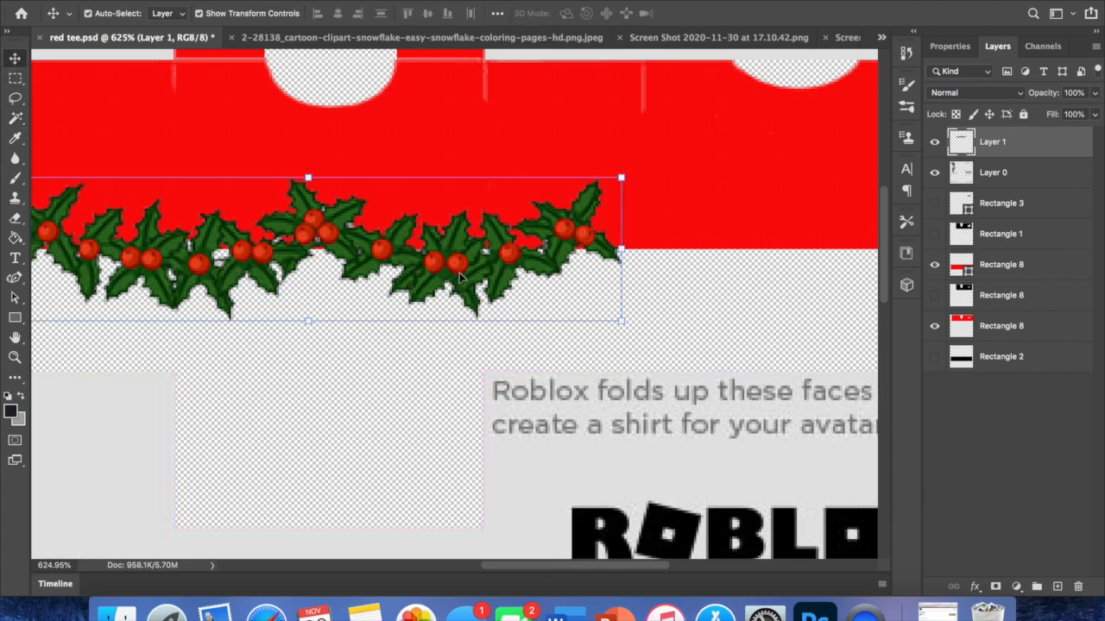
pyautogui.scroll(-3, 460, 276)
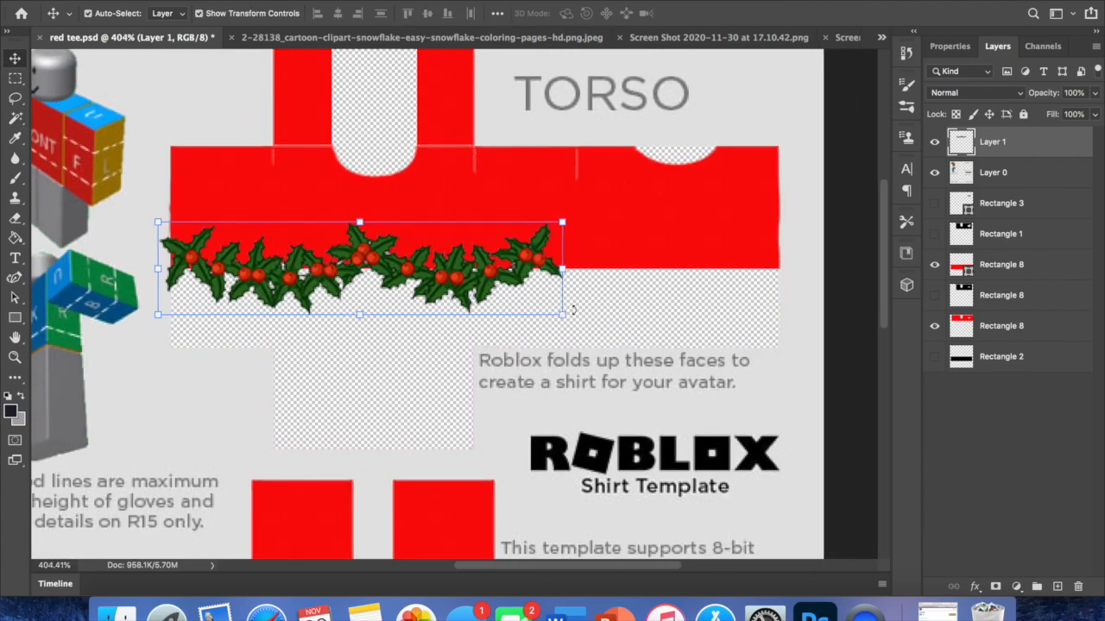
pyautogui.click(572, 311)
pyautogui.press('Return')
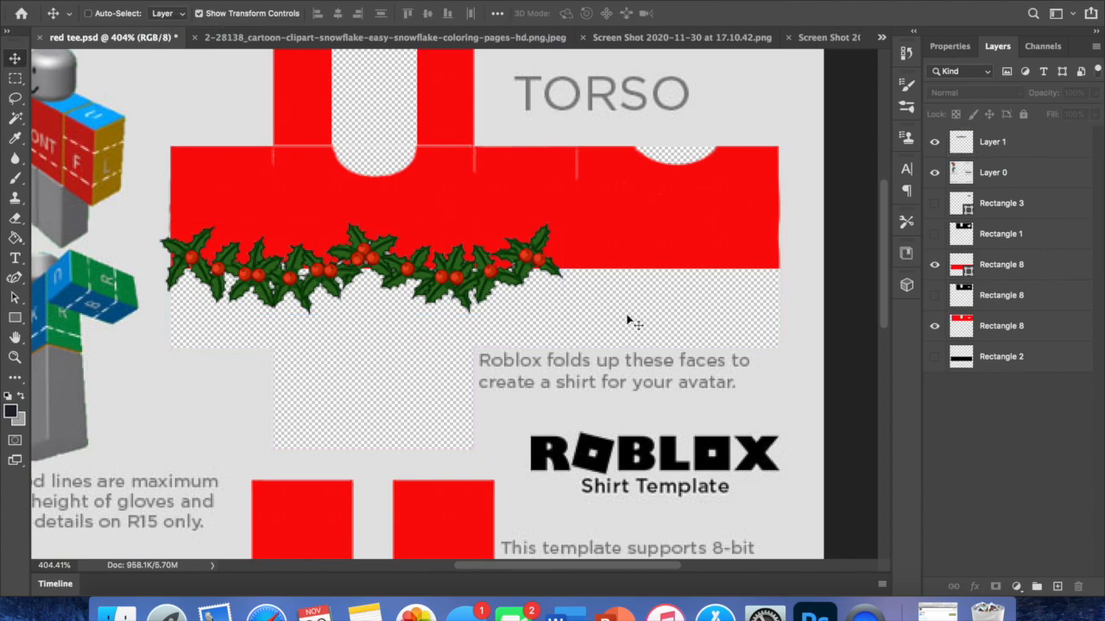
pyautogui.press('super+v')
pyautogui.moveTo(388, 285); pyautogui.dragTo(713, 251)
pyautogui.hscroll(5, 518, 365)
pyautogui.scroll(1, 518, 366)
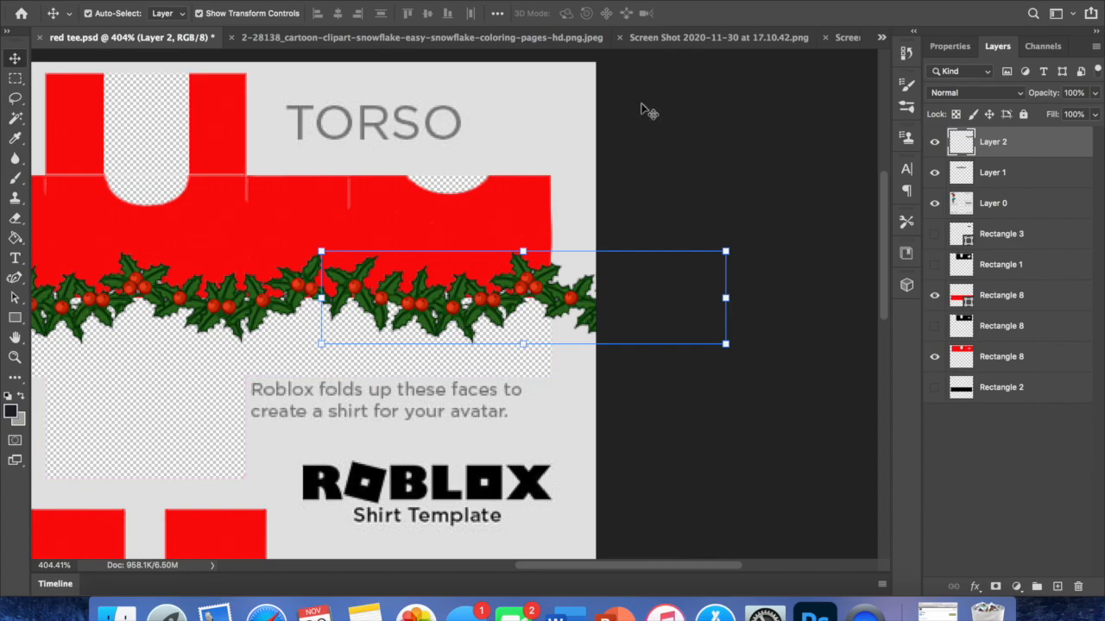
# - Flip the garland copy horizontally and align it so it joins the first garland's end
pyautogui.click(949, 47)
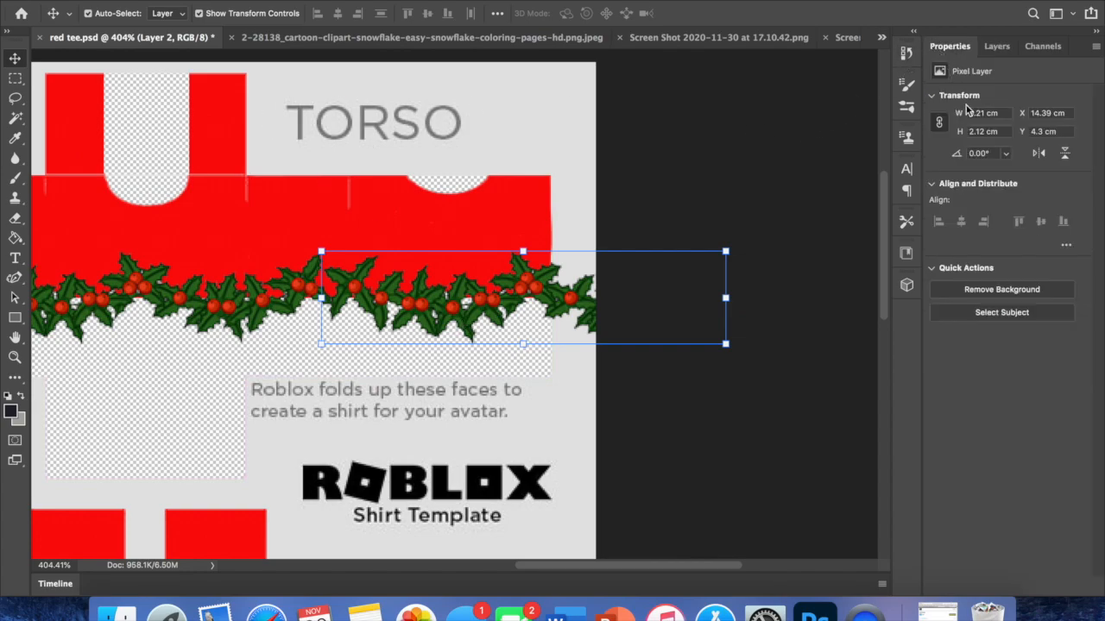
pyautogui.click(1037, 154)
pyautogui.click(997, 47)
pyautogui.moveTo(418, 301); pyautogui.dragTo(347, 296)
pyautogui.hscroll(-5, 363, 362)
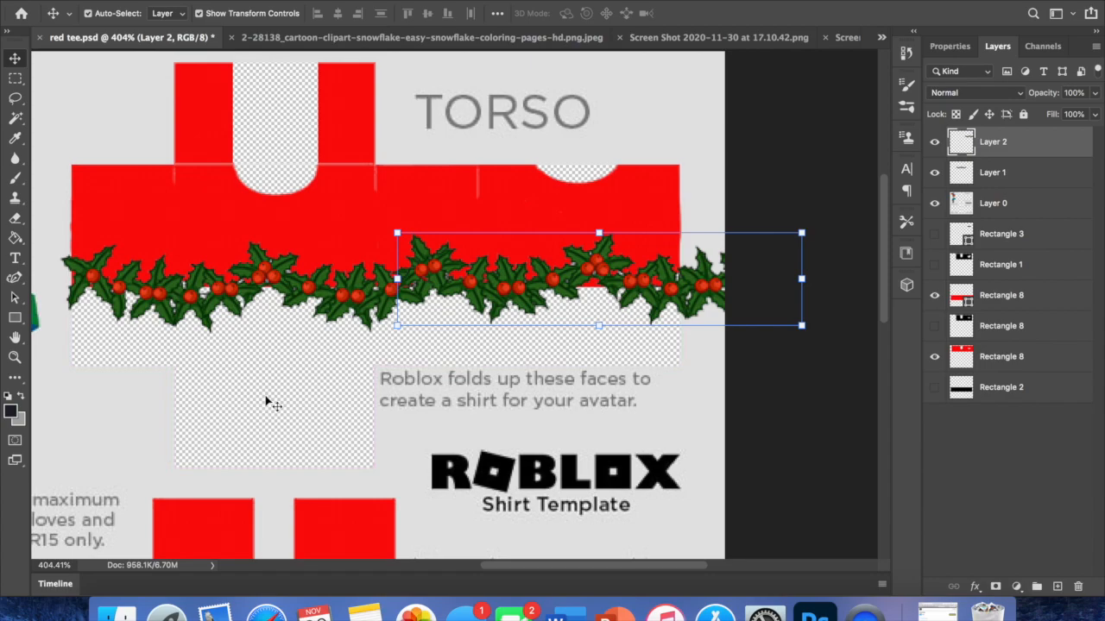
pyautogui.click(495, 314)
pyautogui.moveTo(505, 288); pyautogui.dragTo(505, 295)
pyautogui.click(293, 430)
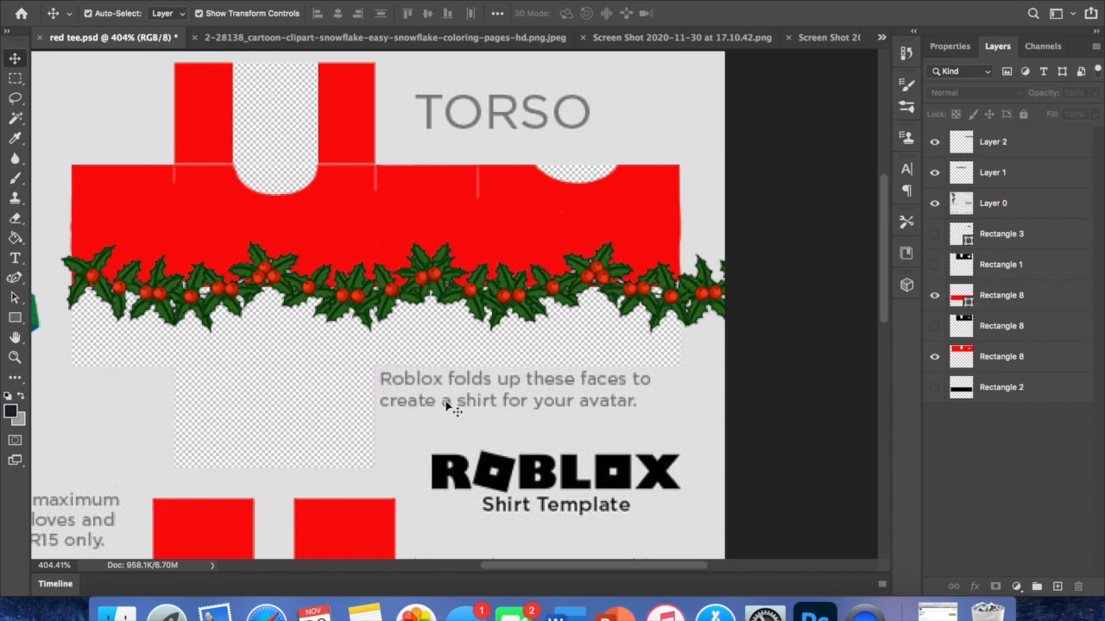
# - Delete the part of the Layer 2 garland that overhangs the torso's right edge, using a rectangular selection
pyautogui.click(14, 79)
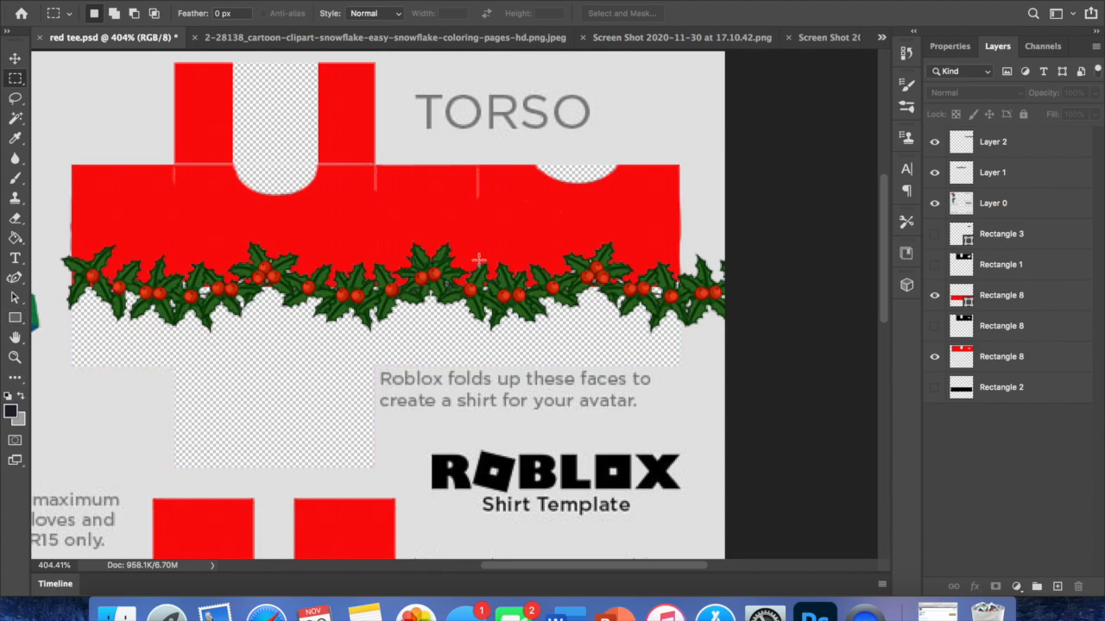
pyautogui.moveTo(679, 162); pyautogui.dragTo(734, 366)
pyautogui.click(1000, 143)
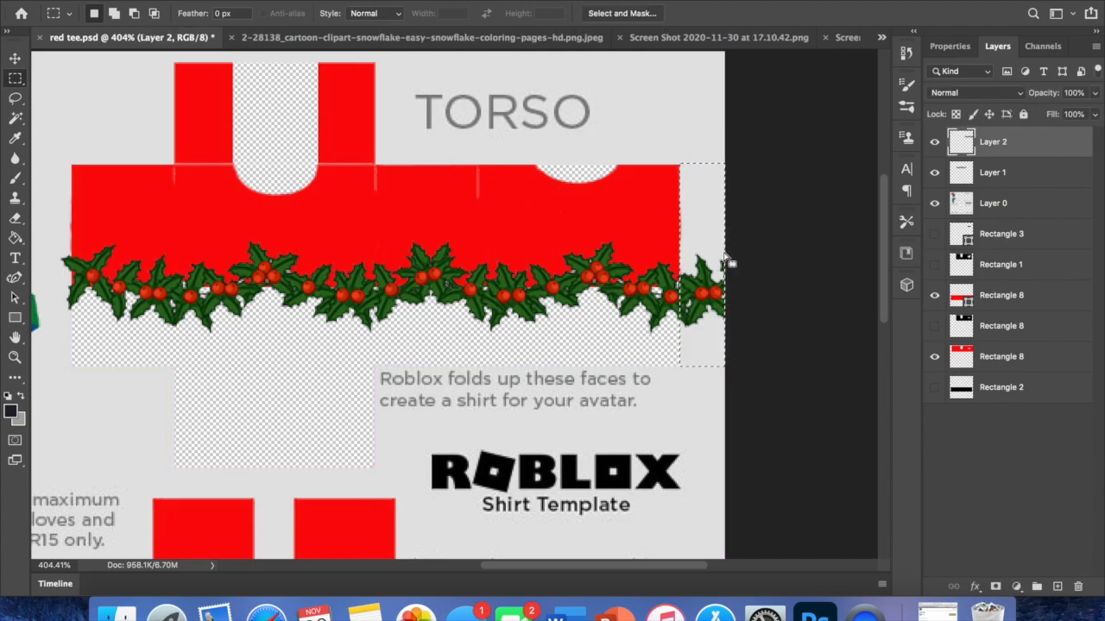
pyautogui.press('Delete')
pyautogui.click(704, 293)
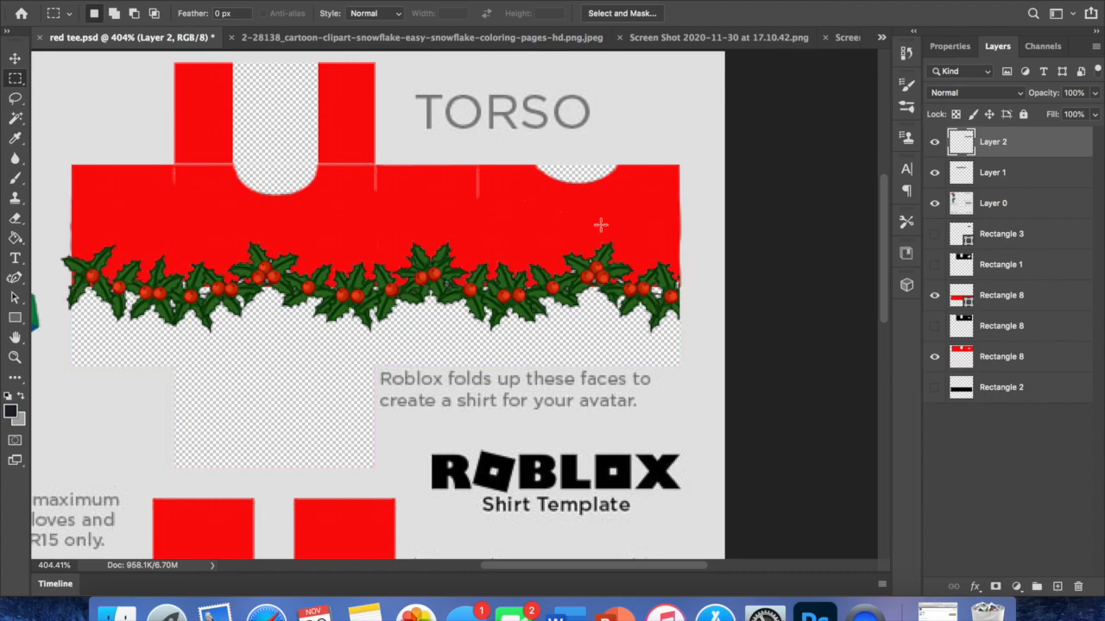
# - Trim the Layer 1 garland along the red area's lower edge and the torso's left edge with rectangular selections
pyautogui.click(982, 174)
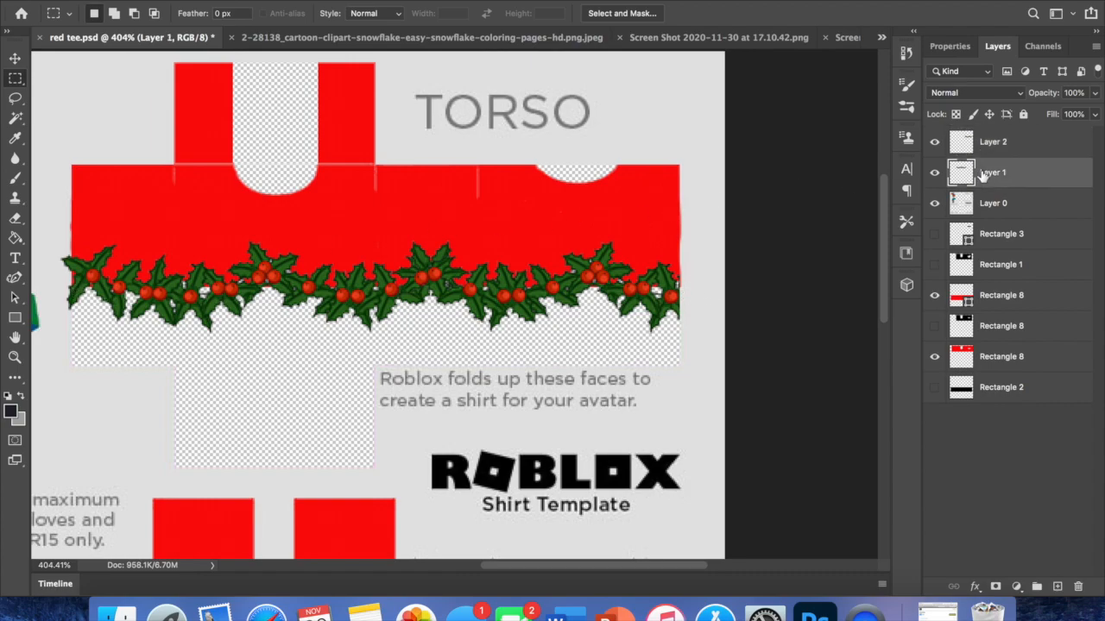
pyautogui.moveTo(63, 284); pyautogui.dragTo(347, 350)
pyautogui.click(127, 308)
pyautogui.moveTo(65, 287); pyautogui.dragTo(539, 371)
pyautogui.press('Delete')
pyautogui.press('super+d')
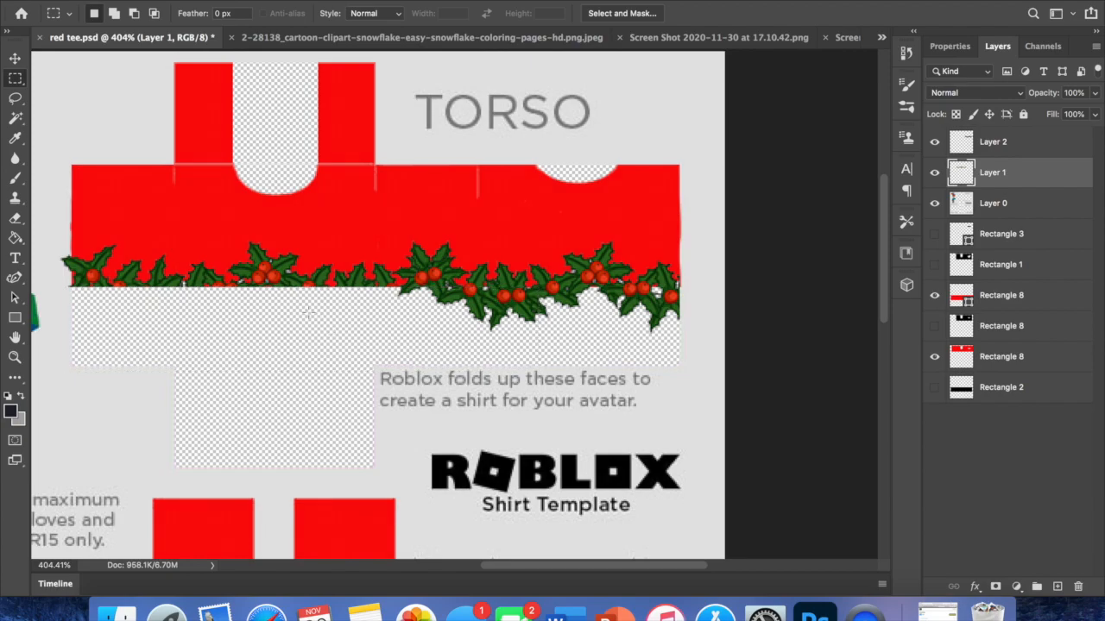
pyautogui.hscroll(-2, 125, 250)
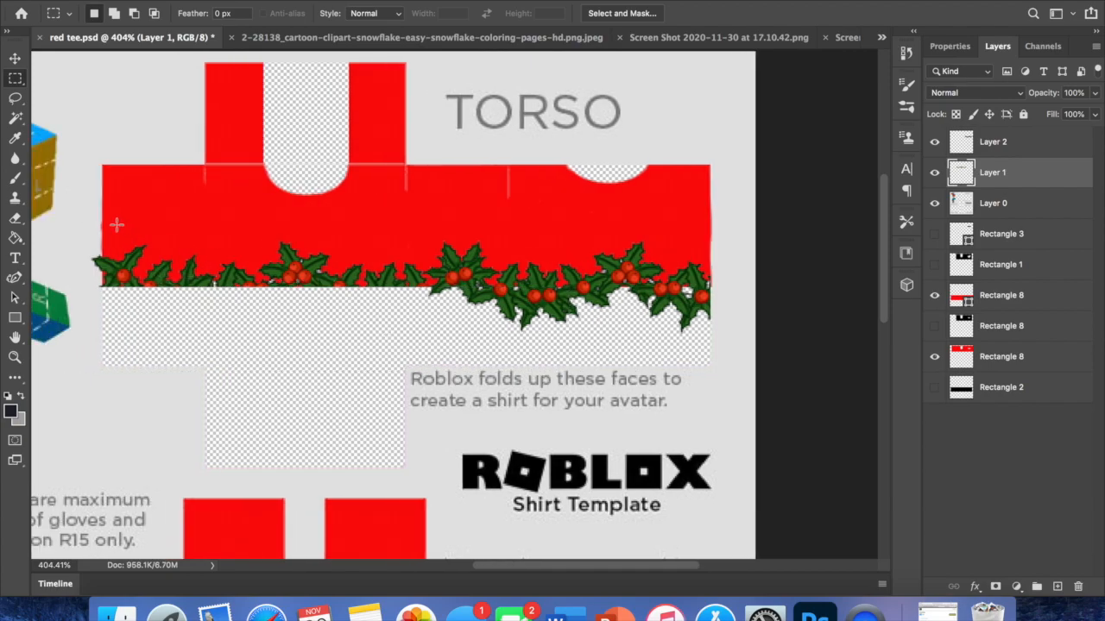
pyautogui.moveTo(79, 162); pyautogui.dragTo(102, 300)
# - Delete the part of the Layer 2 garland hanging below the red torso area and clear the selection
pyautogui.hscroll(3, 102, 300)
pyautogui.click(994, 145)
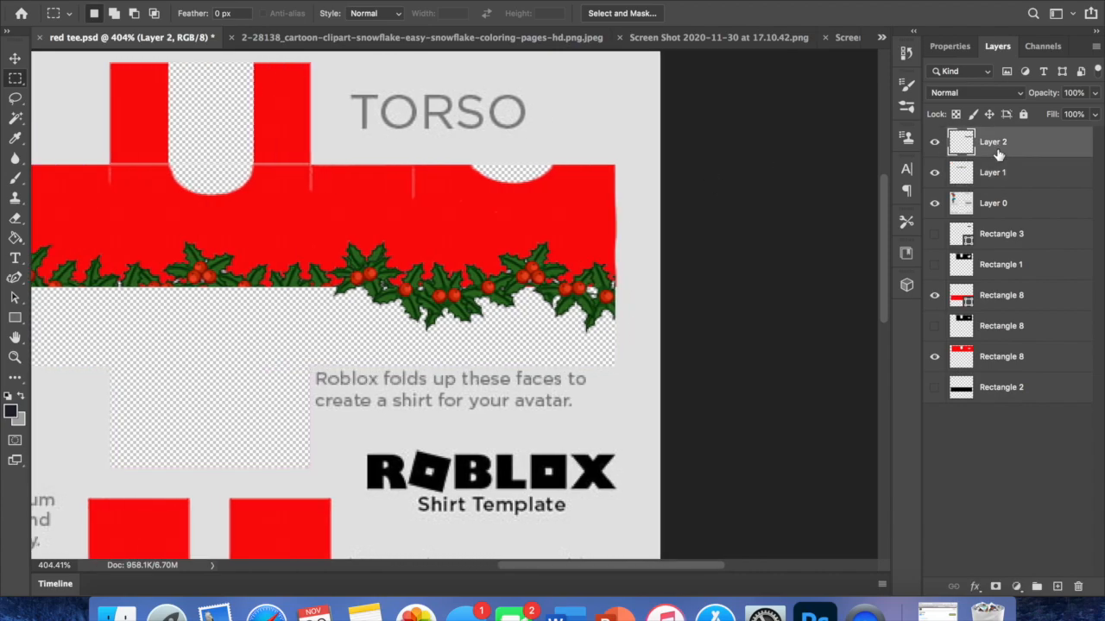
pyautogui.moveTo(316, 289); pyautogui.dragTo(654, 341)
pyautogui.press('Delete')
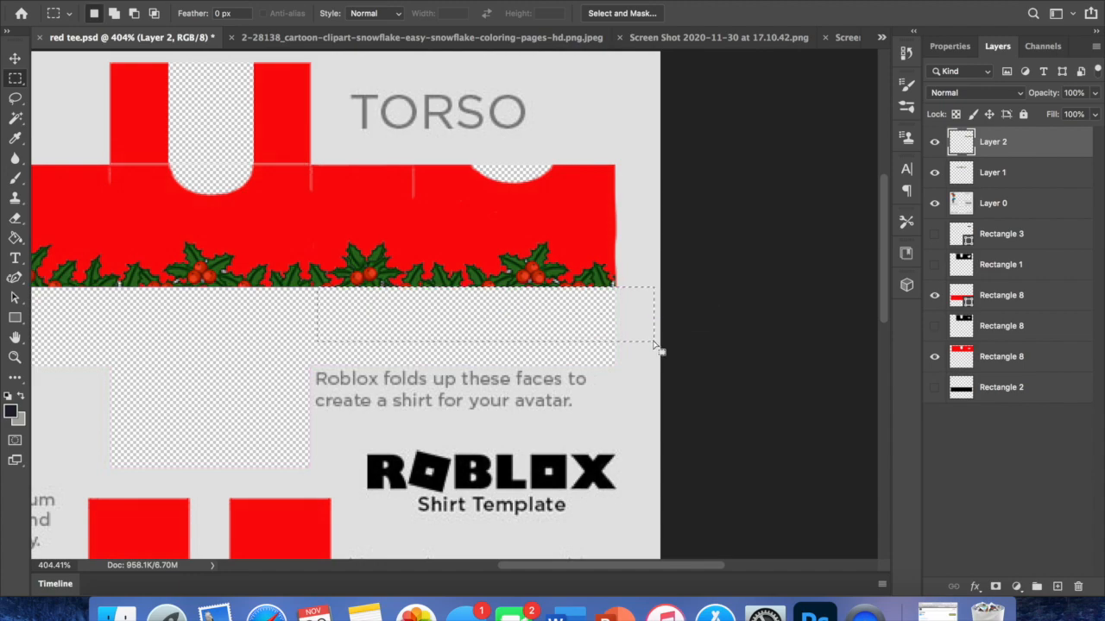
pyautogui.click(548, 319)
pyautogui.click(15, 60)
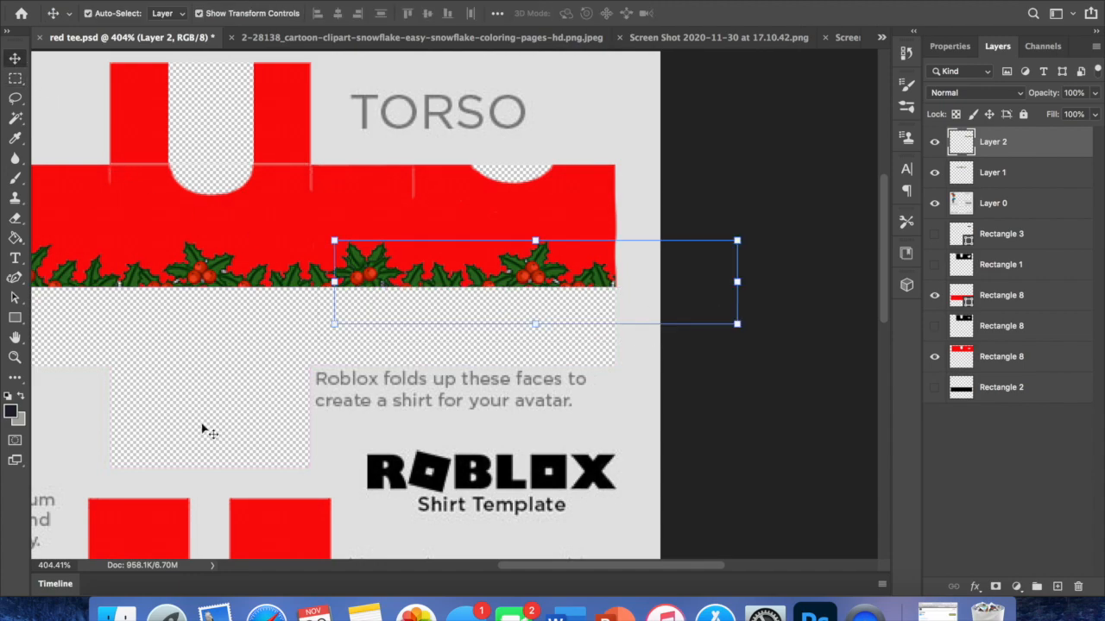
pyautogui.click(203, 429)
pyautogui.scroll(-2, 202, 434)
pyautogui.hscroll(-1, 204, 434)
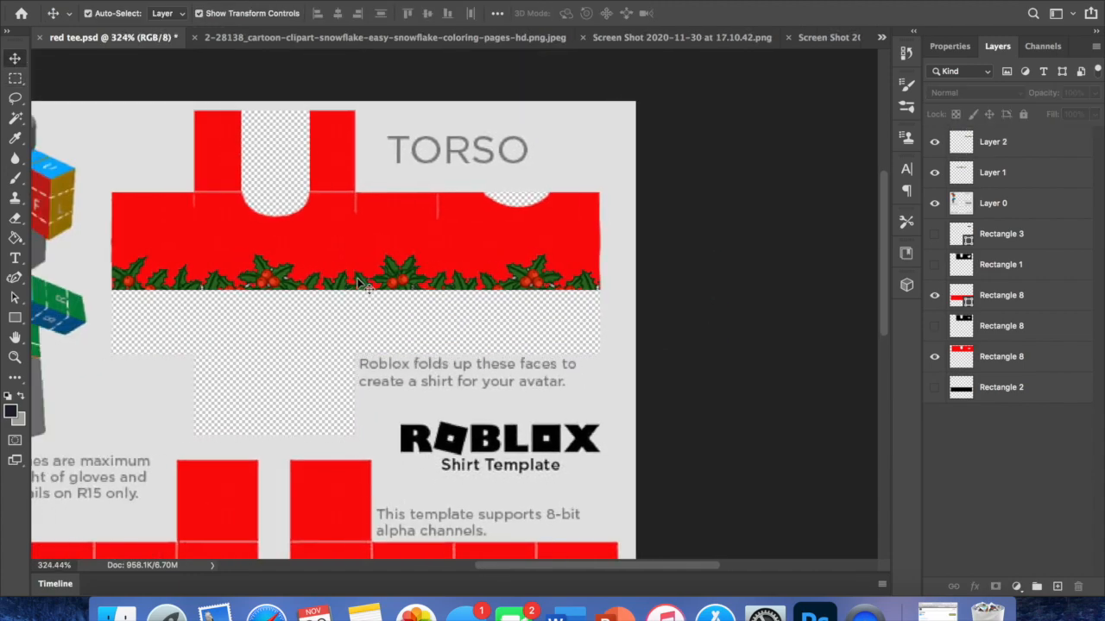
# - Set the Eraser to size 1 and erase the leftover white specks between the leaves on Layer 1
pyautogui.scroll(2, 254, 313)
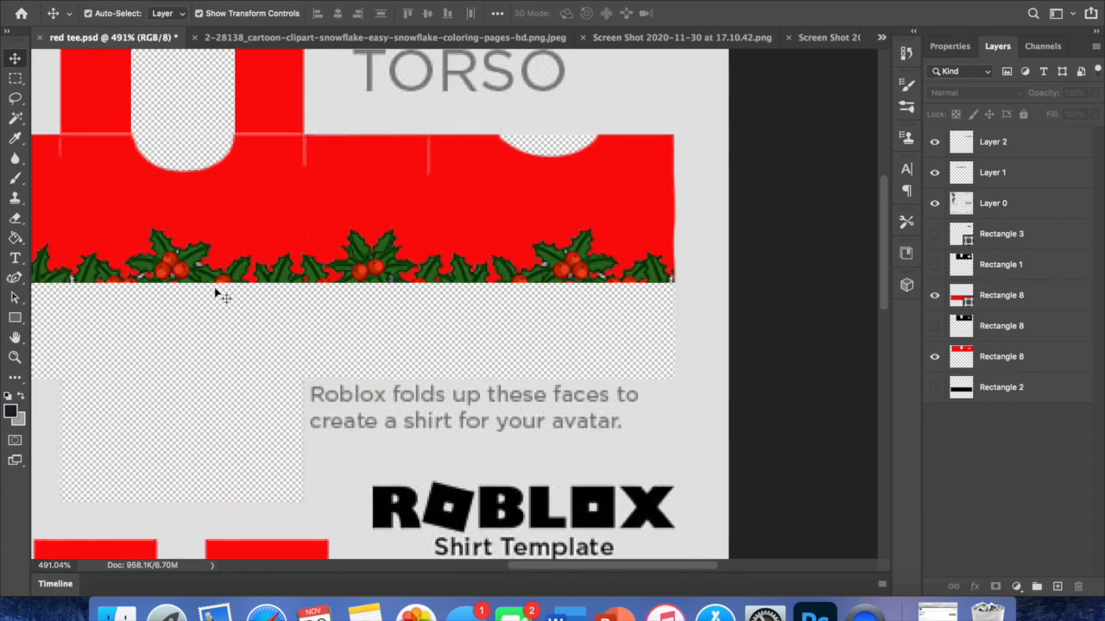
pyautogui.press('e')
pyautogui.scroll(3, 207, 268)
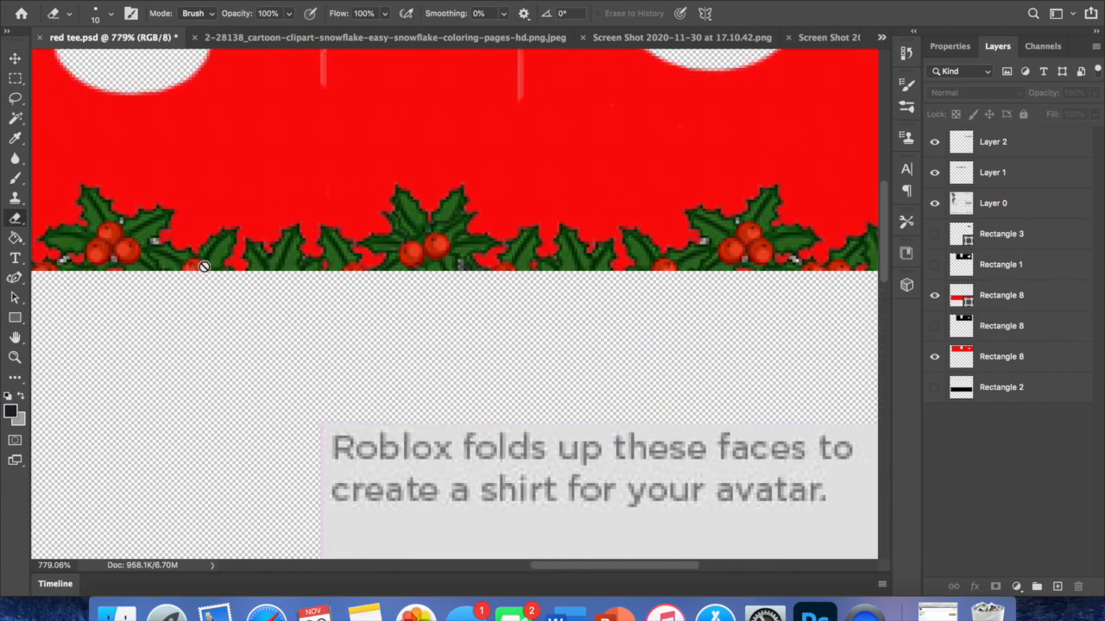
pyautogui.click(994, 173)
pyautogui.scroll(3, 455, 304)
pyautogui.click(110, 14)
pyautogui.moveTo(98, 58); pyautogui.dragTo(91, 59)
pyautogui.click(185, 207)
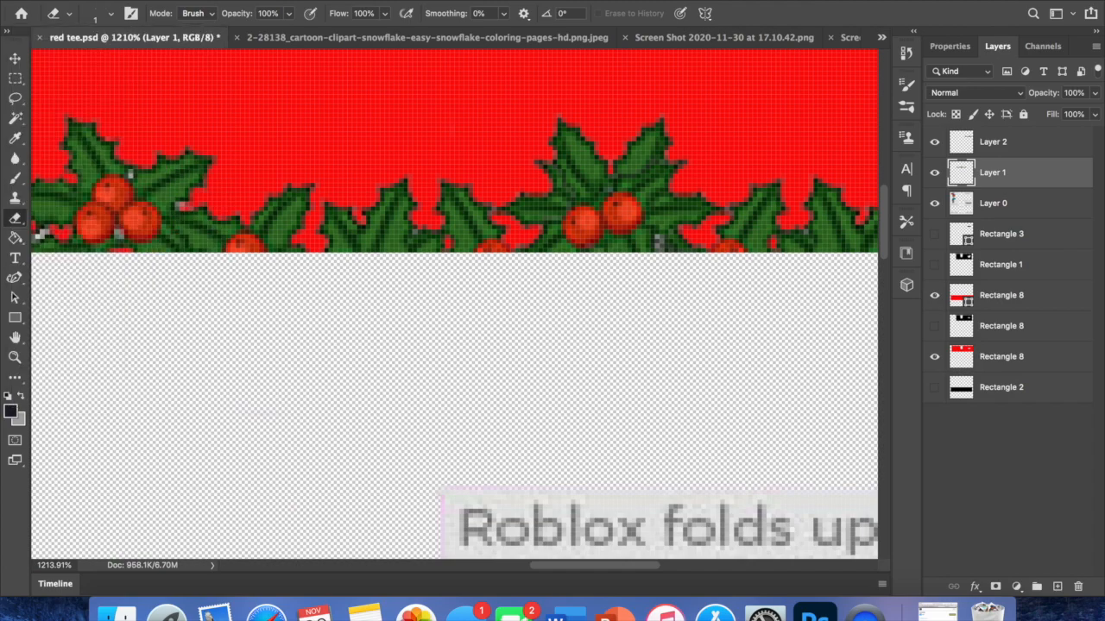
pyautogui.hscroll(-3, 185, 207)
pyautogui.click(188, 265)
pyautogui.hscroll(10, 455, 303)
# - Erase the leftover white specks from the Layer 2 garland and deselect the layer with the Move tool
pyautogui.click(992, 142)
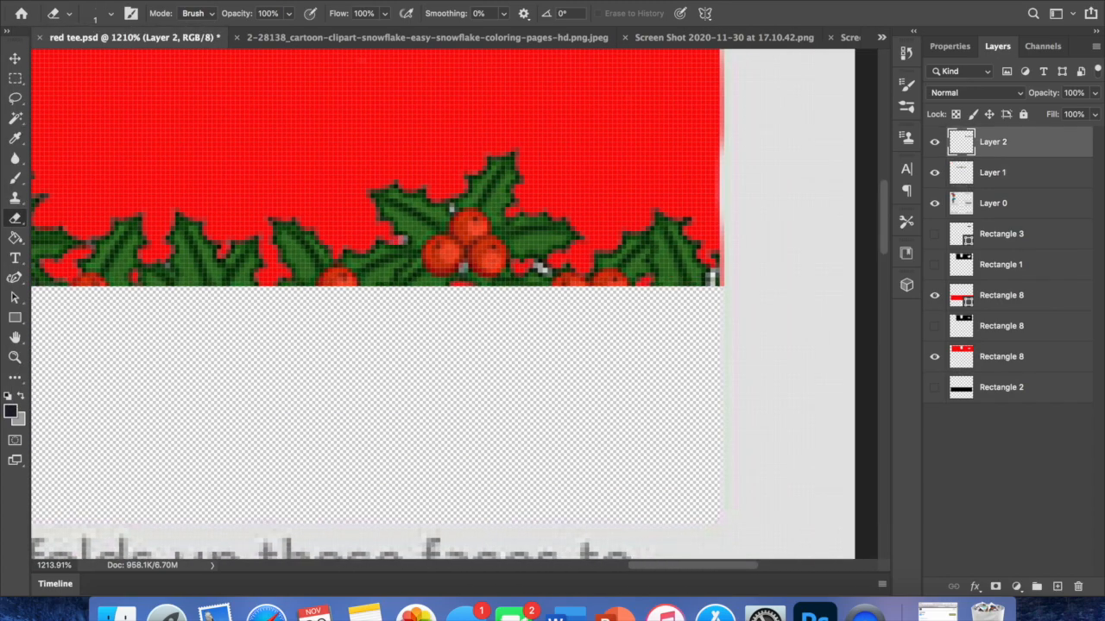
pyautogui.scroll(-5, 454, 304)
pyautogui.click(15, 59)
pyautogui.click(192, 372)
pyautogui.hscroll(-2, 191, 372)
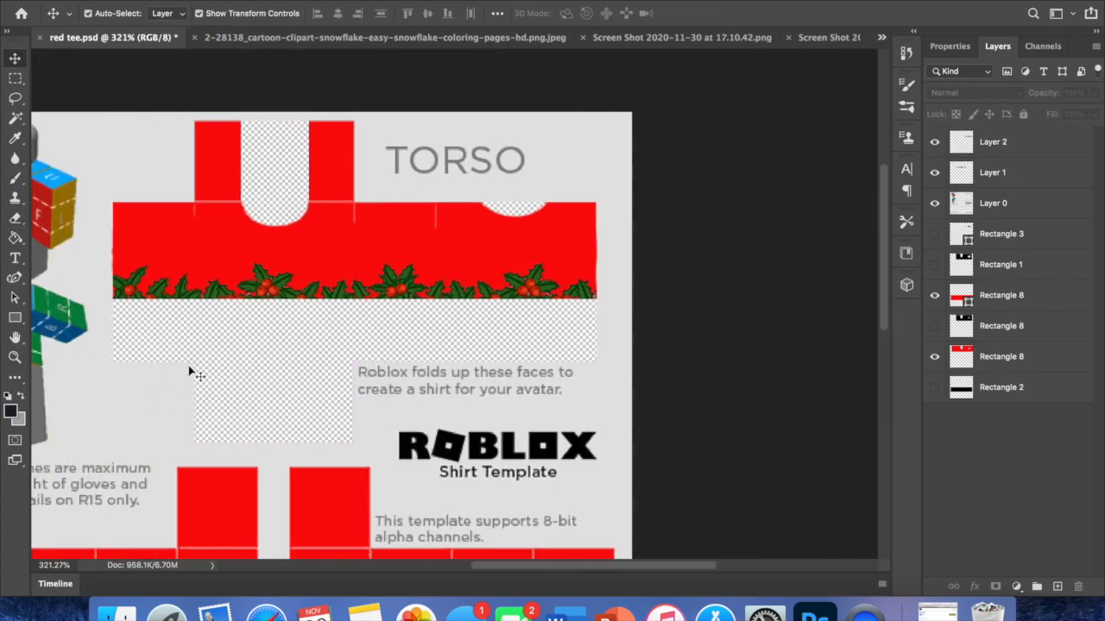
# - Copy the trimmed Layer 1 garland, paste it and place the copy along the right arm's red lower edge
pyautogui.hscroll(-3, 235, 371)
pyautogui.scroll(-2, 235, 371)
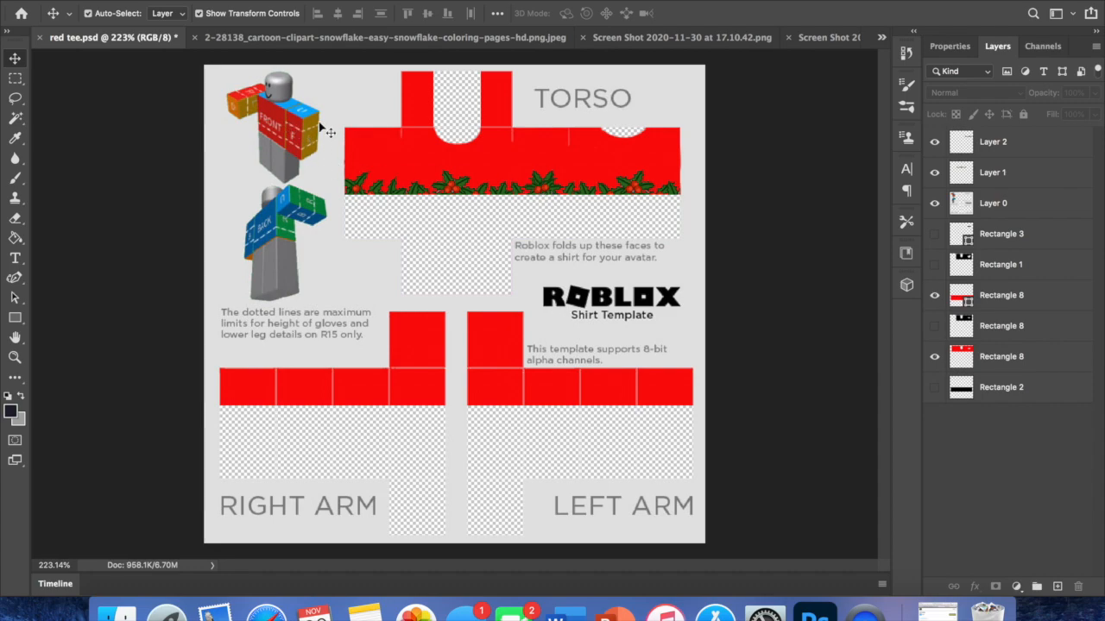
pyautogui.click(377, 189)
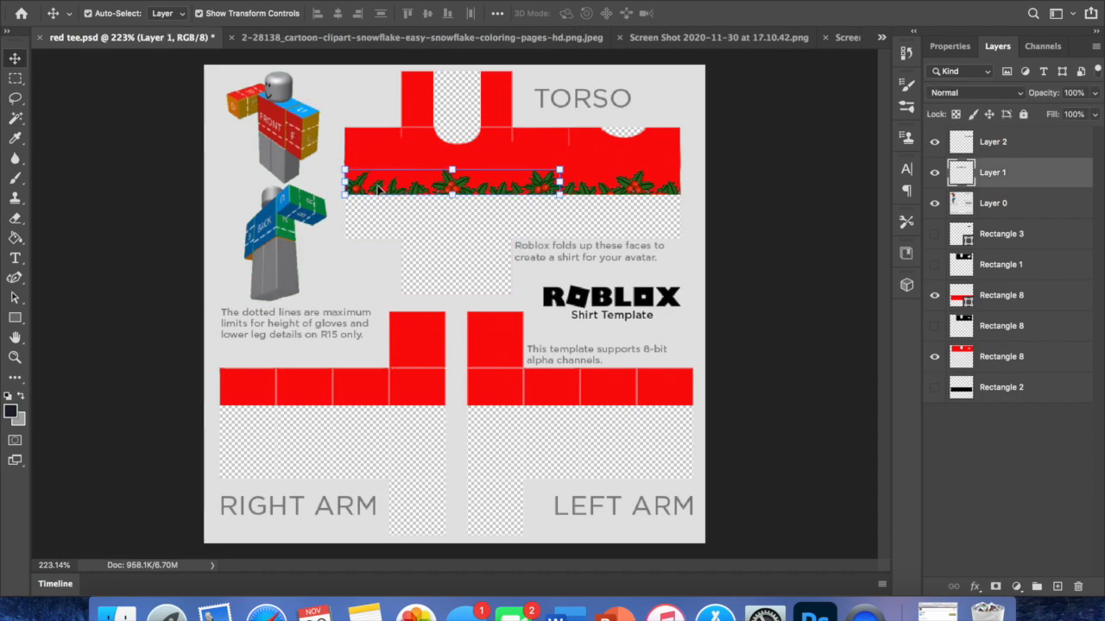
pyautogui.press('super+c')
pyautogui.click(307, 461)
pyautogui.press('super+v')
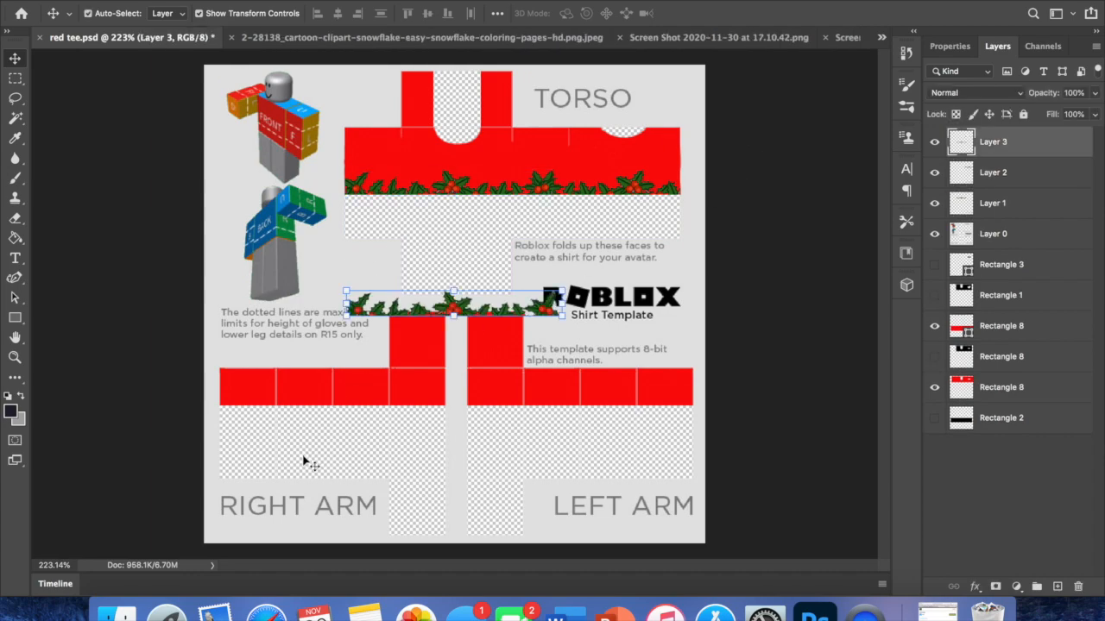
pyautogui.moveTo(412, 321); pyautogui.dragTo(293, 408)
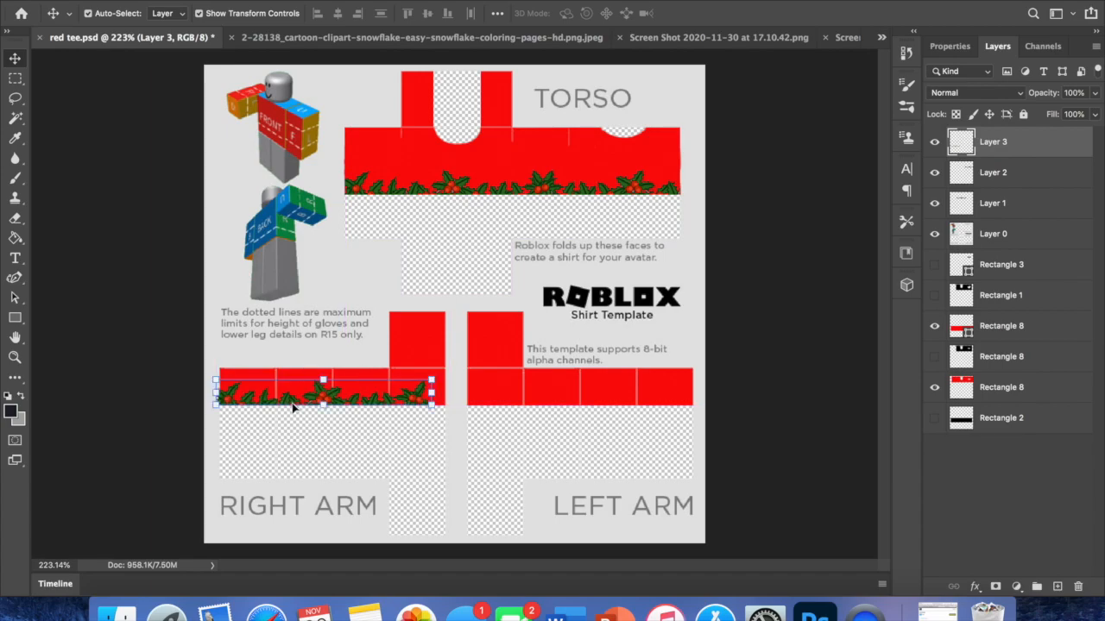
# - Align the Layer 3 garland with the right arm's red edge and stretch its width to about 104% to span the whole sleeve
pyautogui.scroll(7, 294, 409)
pyautogui.scroll(-4, 293, 409)
pyautogui.hscroll(-5, 293, 408)
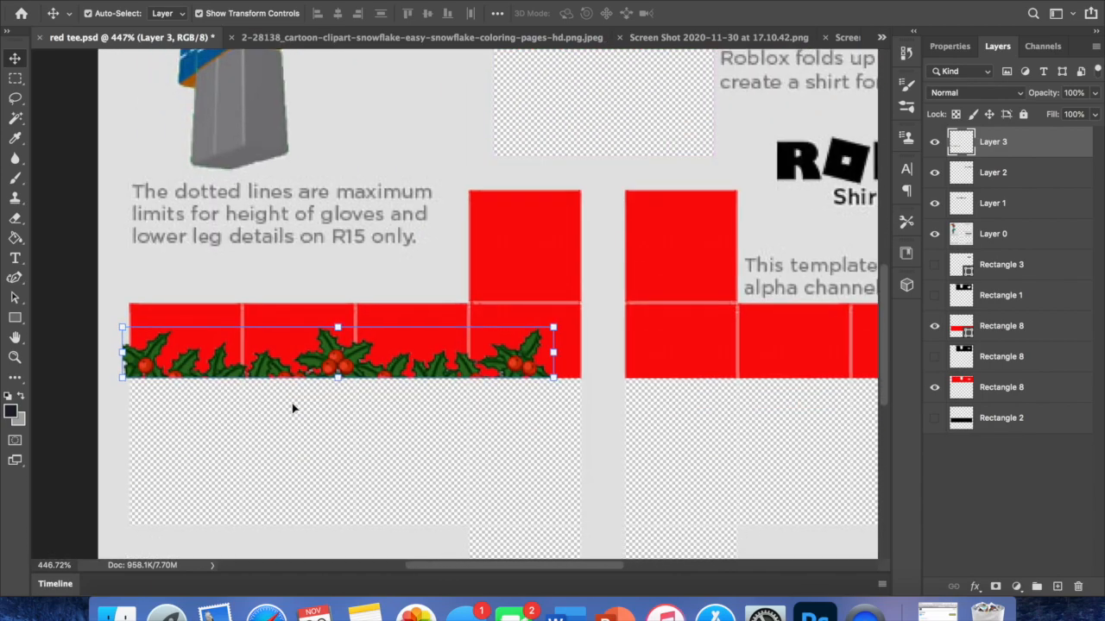
pyautogui.moveTo(282, 319); pyautogui.dragTo(291, 321)
pyautogui.hscroll(8, 390, 382)
pyautogui.scroll(3, 390, 382)
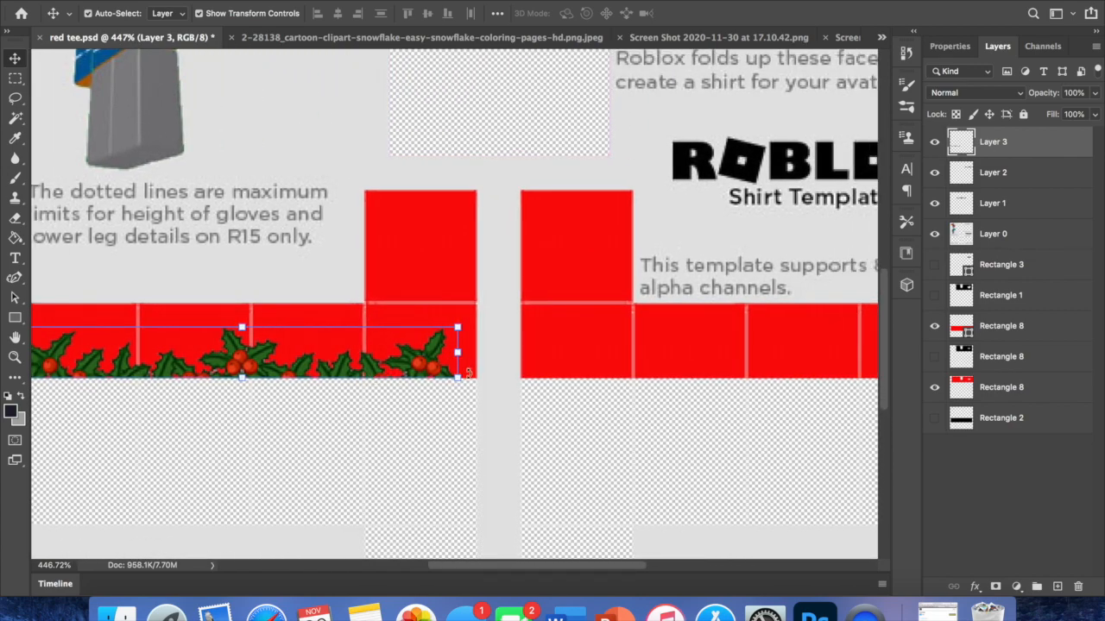
pyautogui.moveTo(458, 329); pyautogui.dragTo(477, 329)
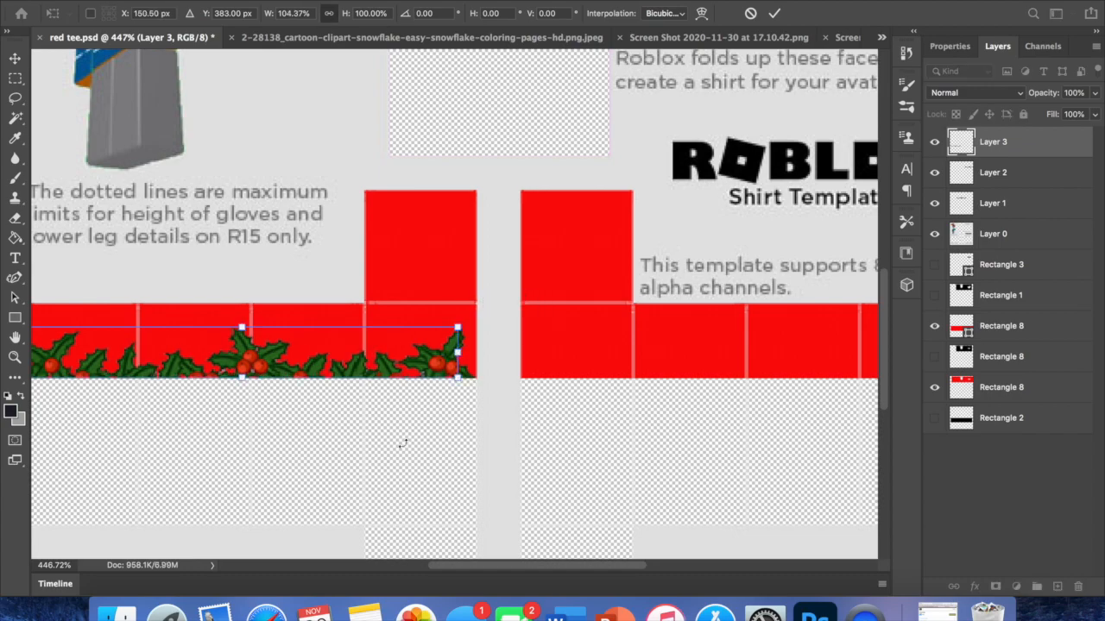
pyautogui.press('Return')
# - Try to trim the left arm's red lower edge with a pasted copy of the Layer 2 garland
pyautogui.hscroll(-6, 406, 449)
pyautogui.scroll(-6, 402, 449)
pyautogui.hscroll(6, 403, 448)
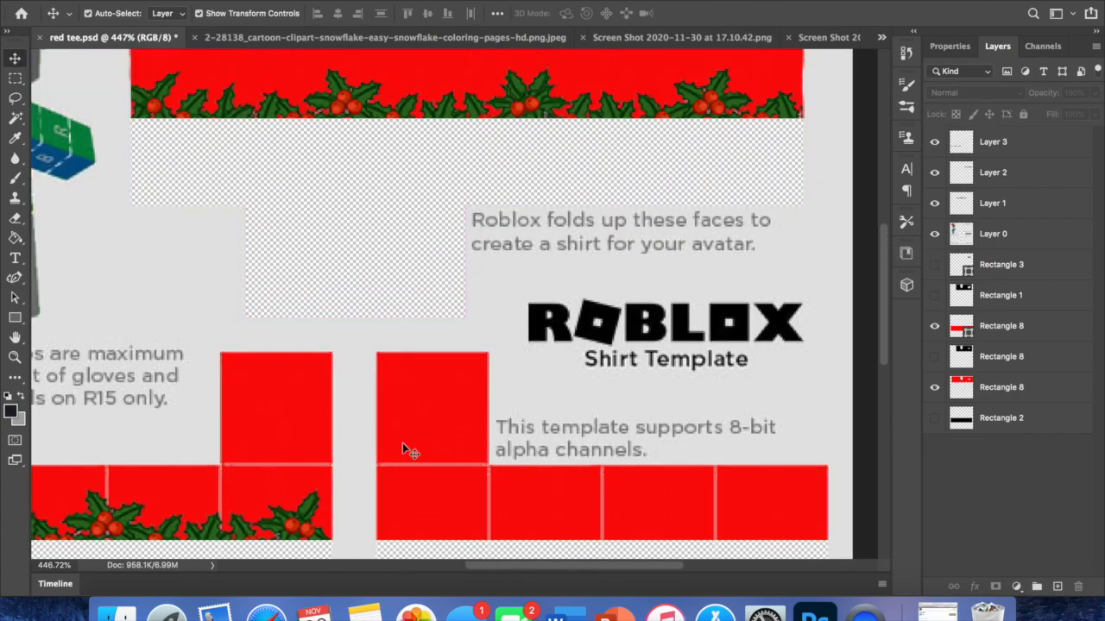
pyautogui.hscroll(1, 402, 449)
pyautogui.scroll(1, 402, 448)
pyautogui.click(575, 151)
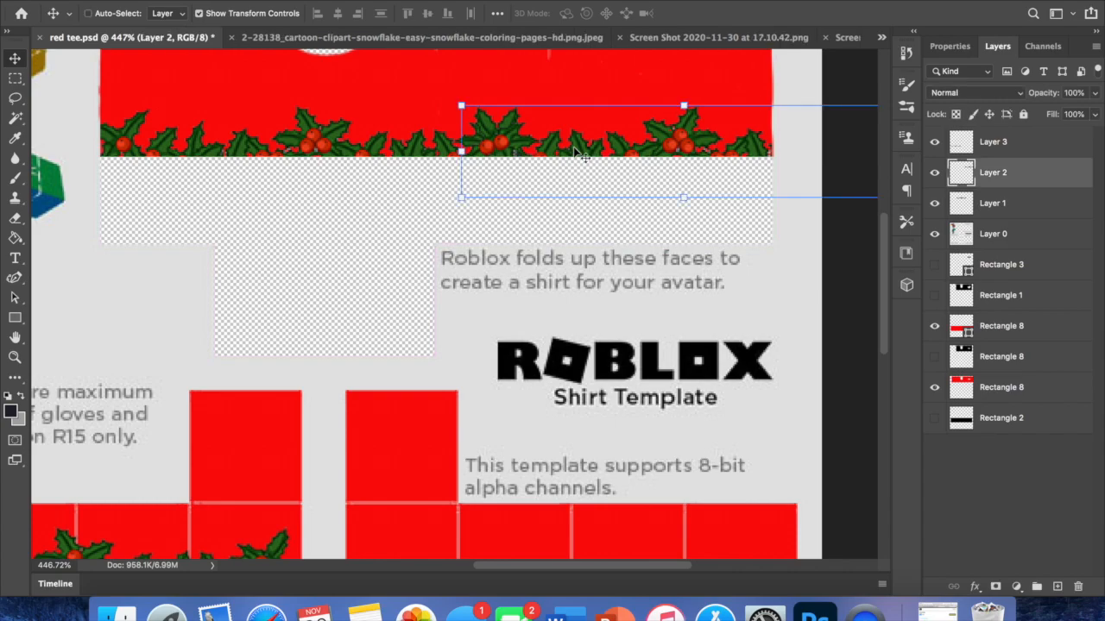
pyautogui.scroll(-8, 532, 333)
pyautogui.press('super+v')
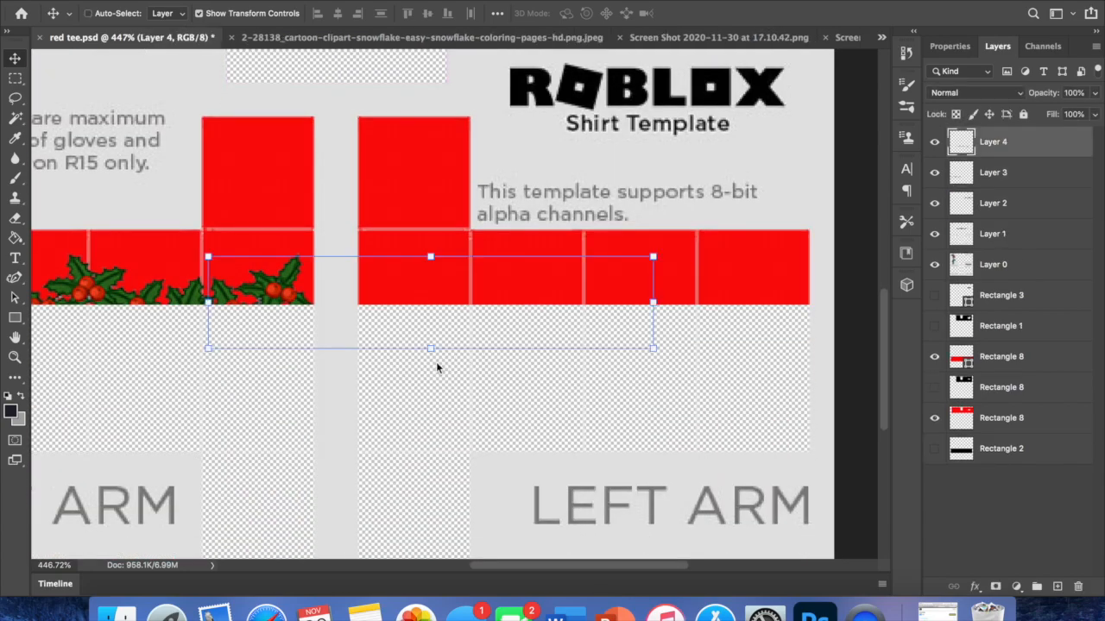
pyautogui.moveTo(426, 298); pyautogui.dragTo(573, 296)
pyautogui.hscroll(5, 604, 328)
pyautogui.scroll(1, 604, 328)
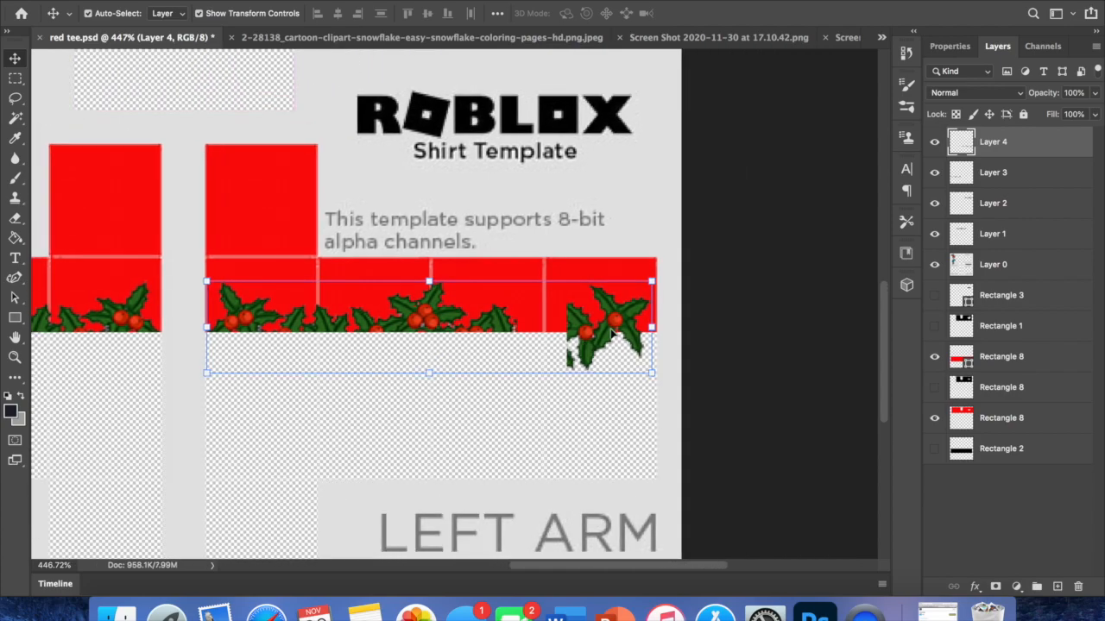
pyautogui.moveTo(294, 323); pyautogui.dragTo(295, 321)
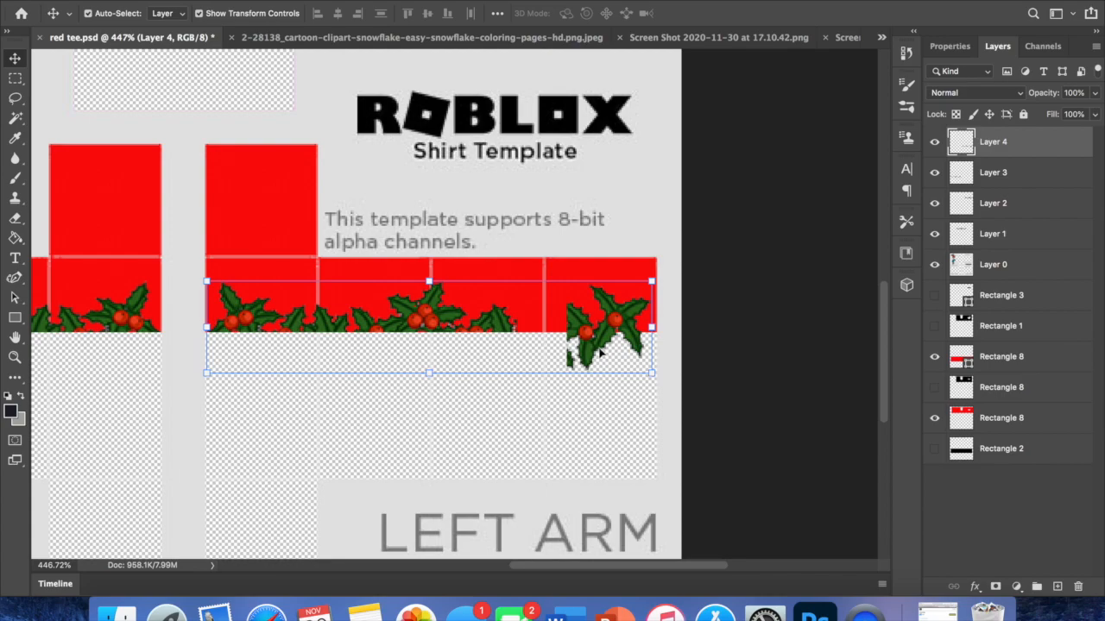
pyautogui.click(732, 361)
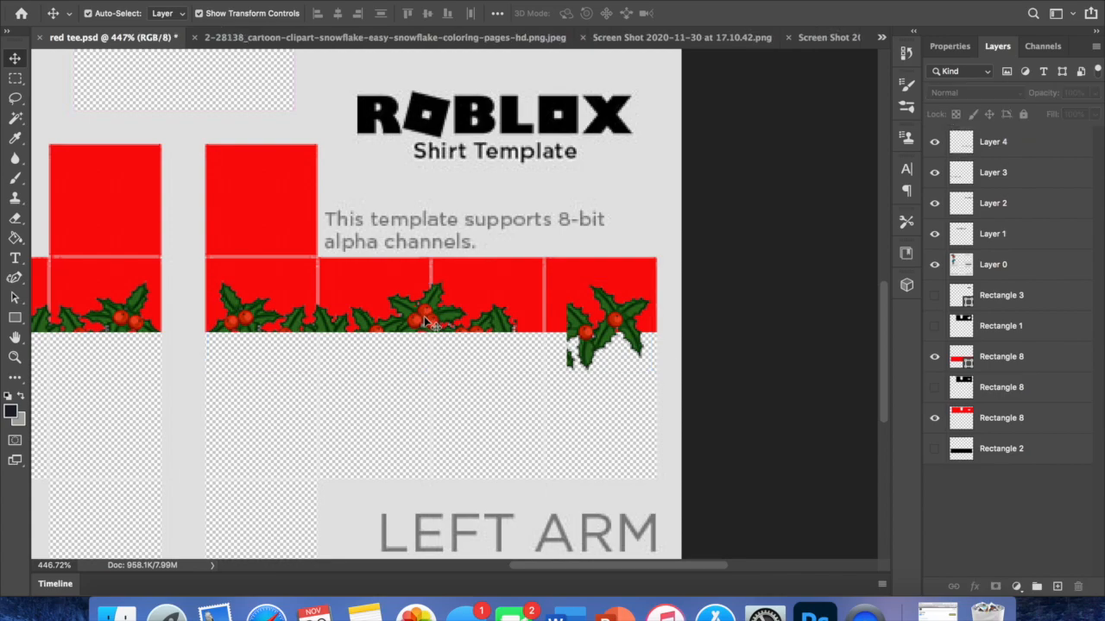
# - Replace the Layer 4 garland on the left arm with a copy of the Layer 3 garland, aligned to the red lower edge
pyautogui.hscroll(-2, 175, 356)
pyautogui.scroll(-1, 175, 356)
pyautogui.click(158, 313)
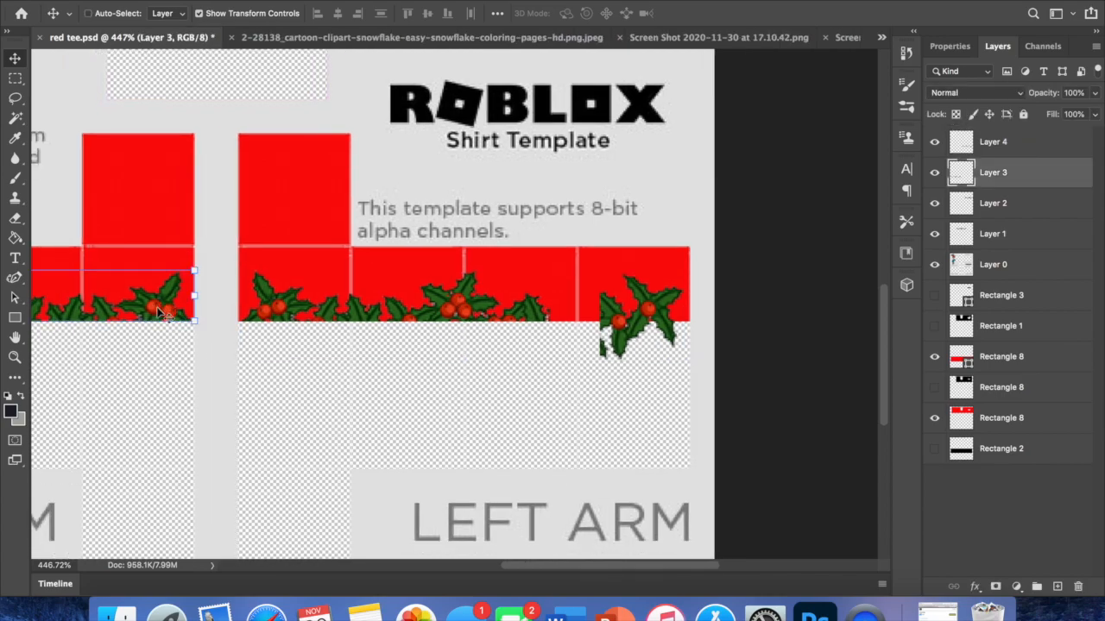
pyautogui.click(352, 375)
pyautogui.hotkey('ctrl', 'v')
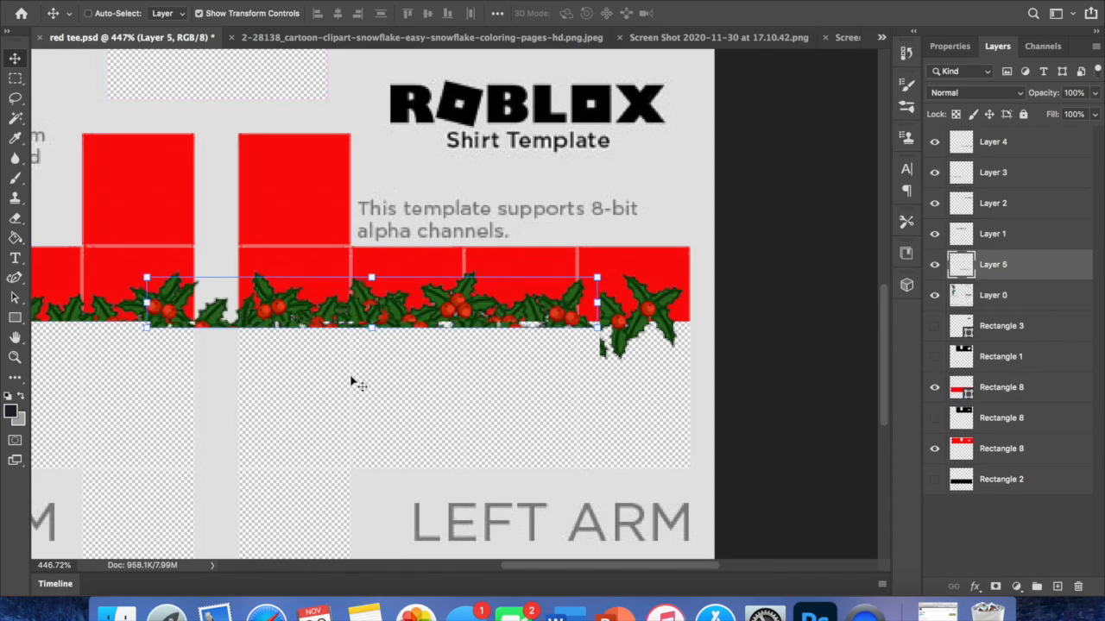
pyautogui.moveTo(391, 321); pyautogui.dragTo(402, 384)
pyautogui.press('Delete')
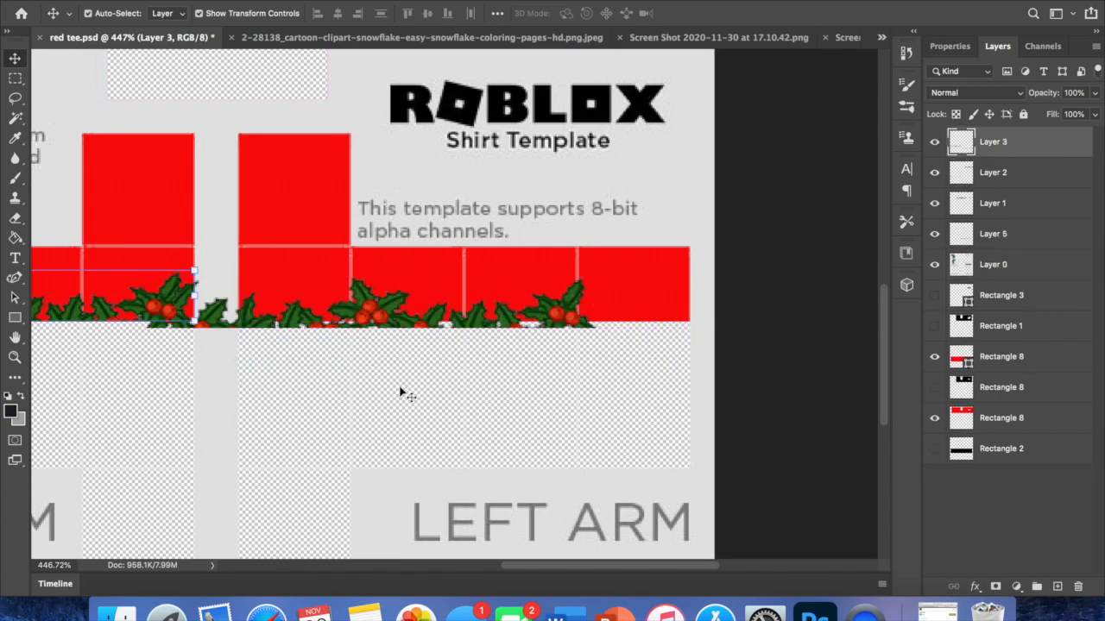
pyautogui.moveTo(395, 319); pyautogui.dragTo(473, 302)
# - Flip the left arm's garland horizontally and deselect it
pyautogui.click(949, 46)
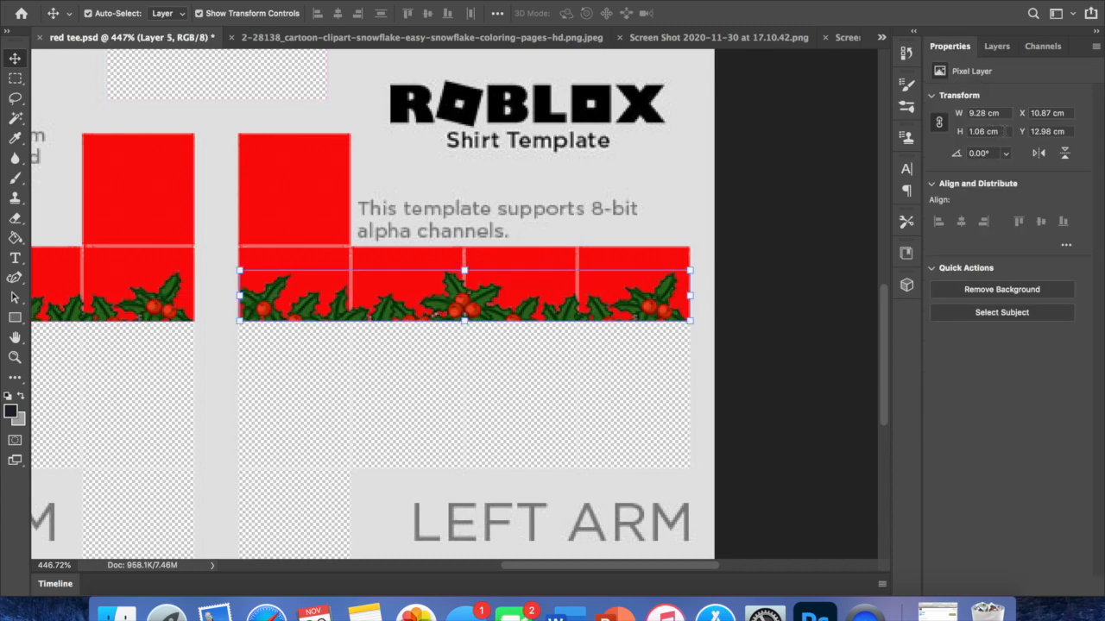
pyautogui.click(1041, 154)
pyautogui.click(759, 369)
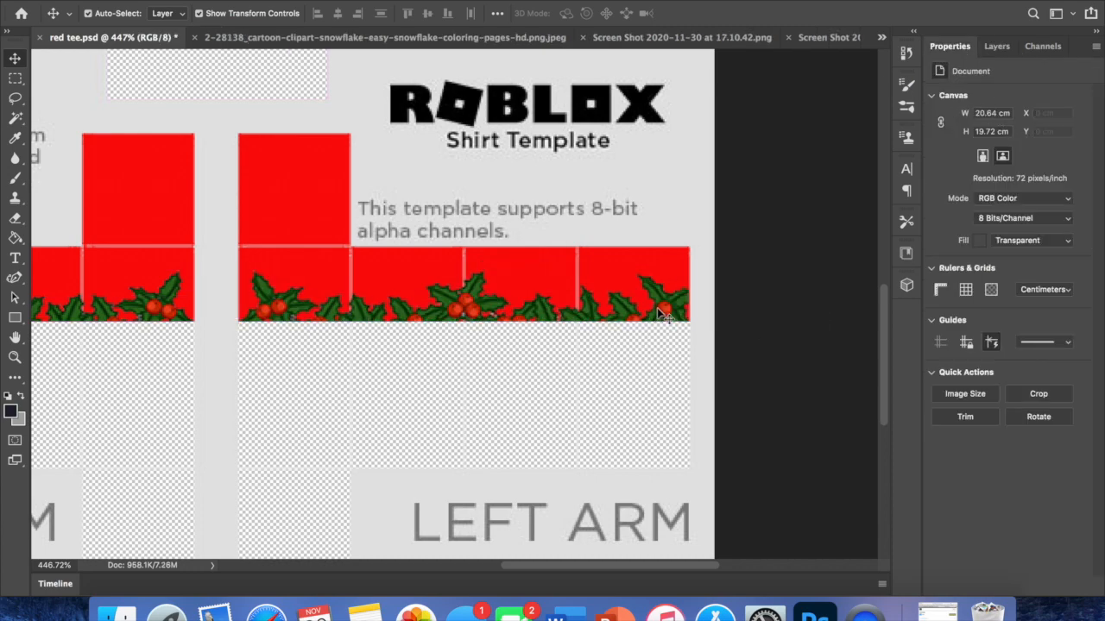
pyautogui.moveTo(659, 312); pyautogui.dragTo(661, 311)
pyautogui.scroll(-5, 571, 430)
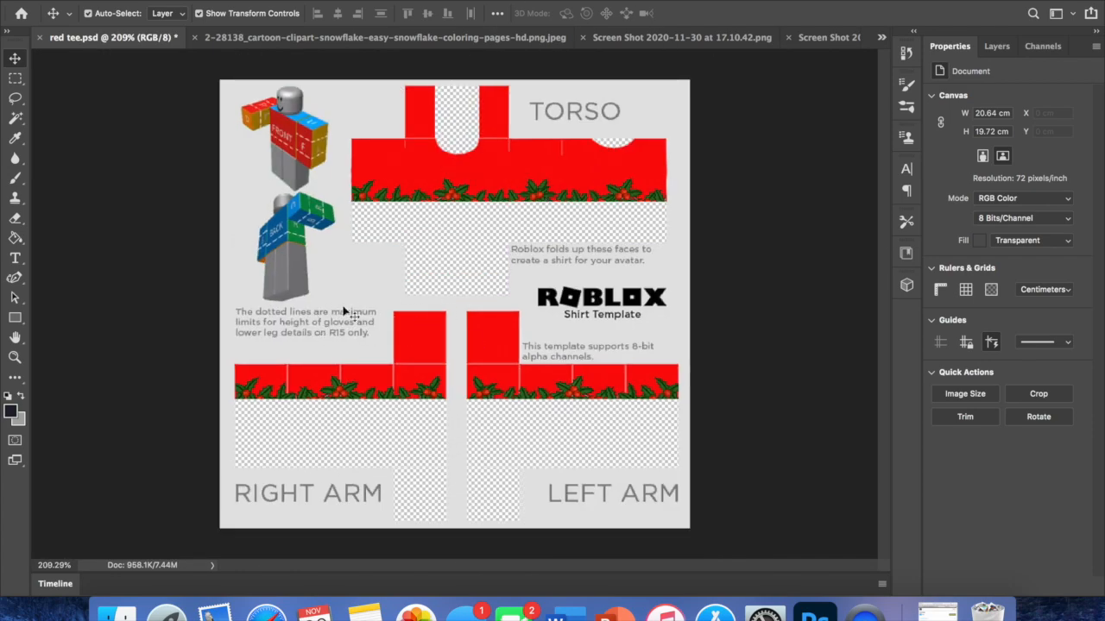
# - Save the shirt as wreath tshirt.psd and also as a PNG with the large file size option
pyautogui.click(117, 1)
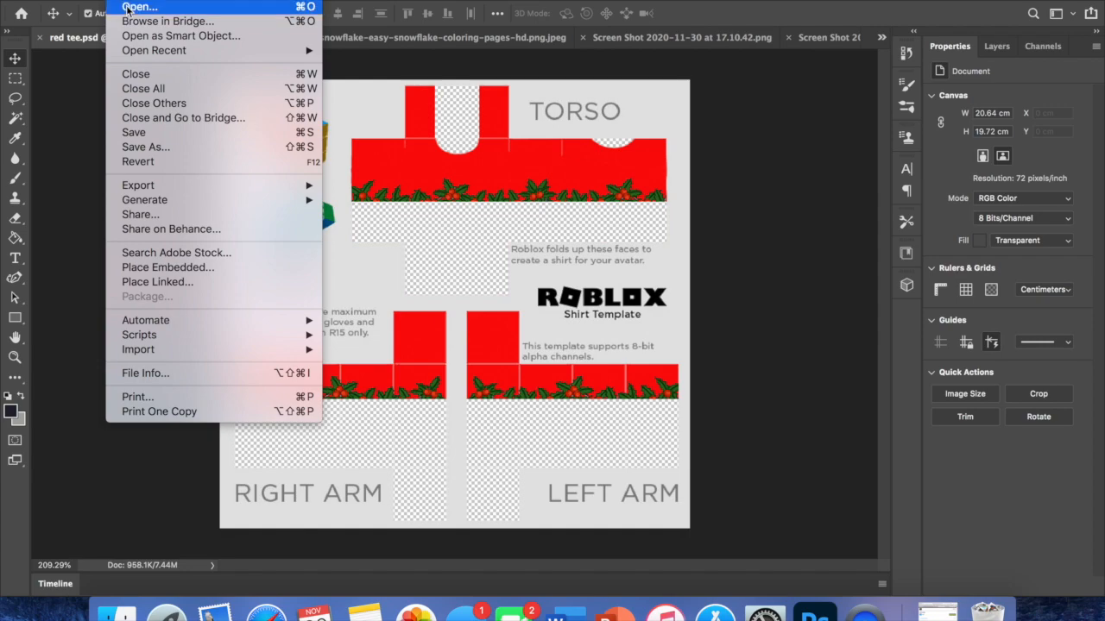
pyautogui.click(168, 137)
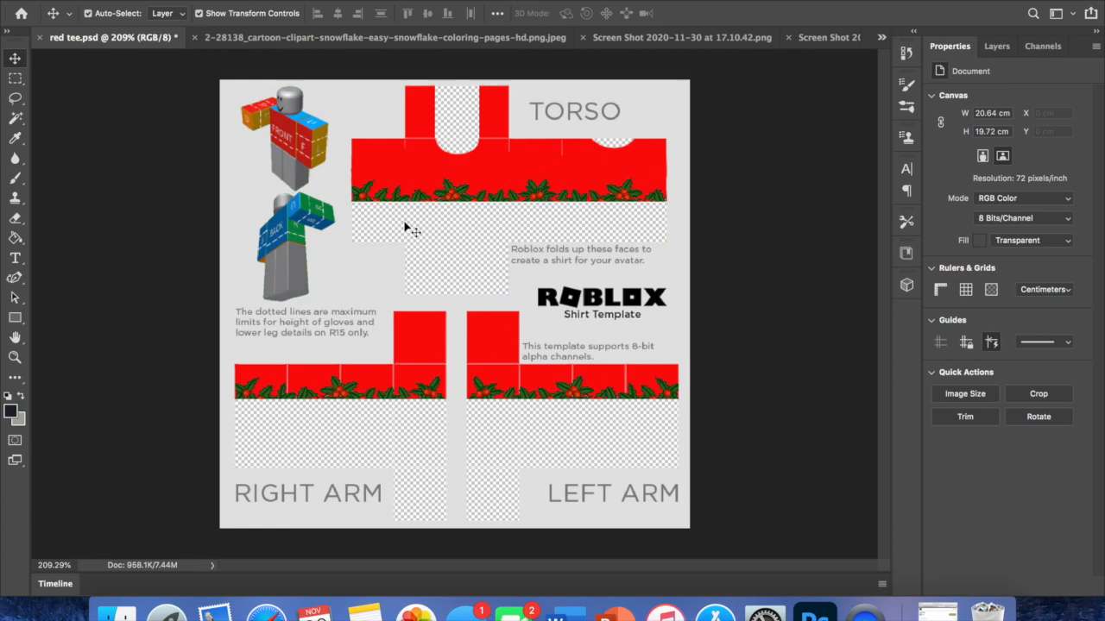
pyautogui.click(118, 1)
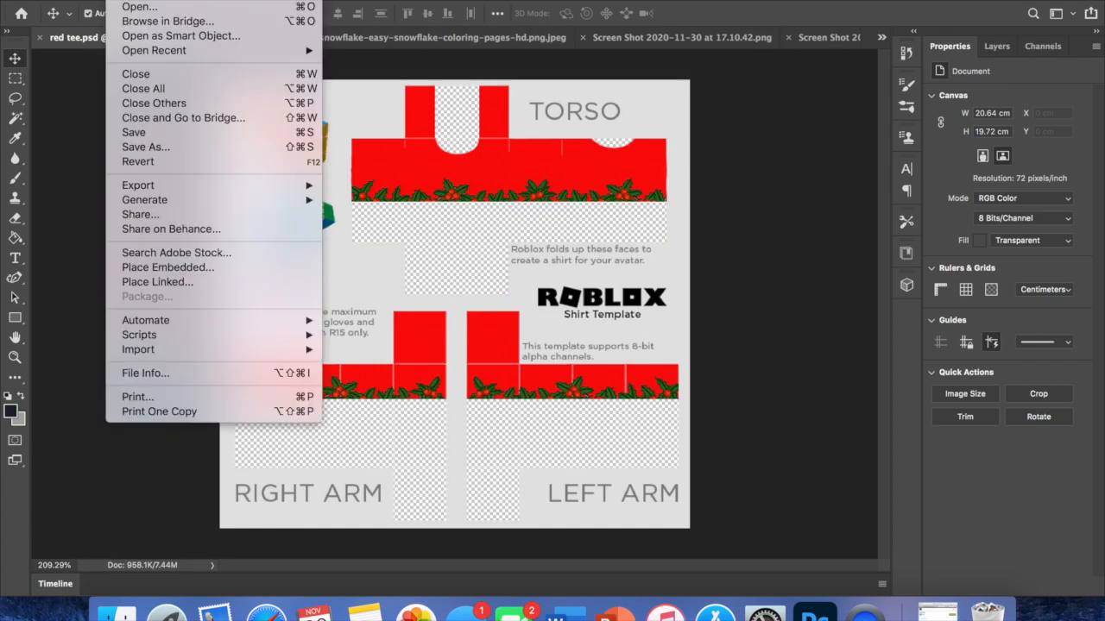
pyautogui.click(140, 133)
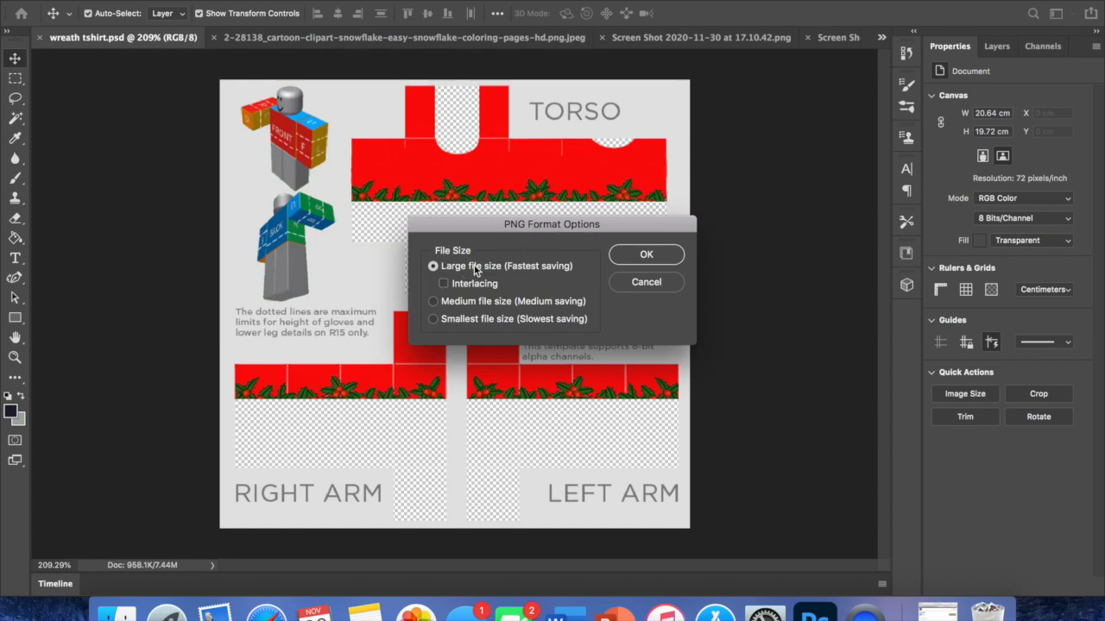
pyautogui.click(630, 251)
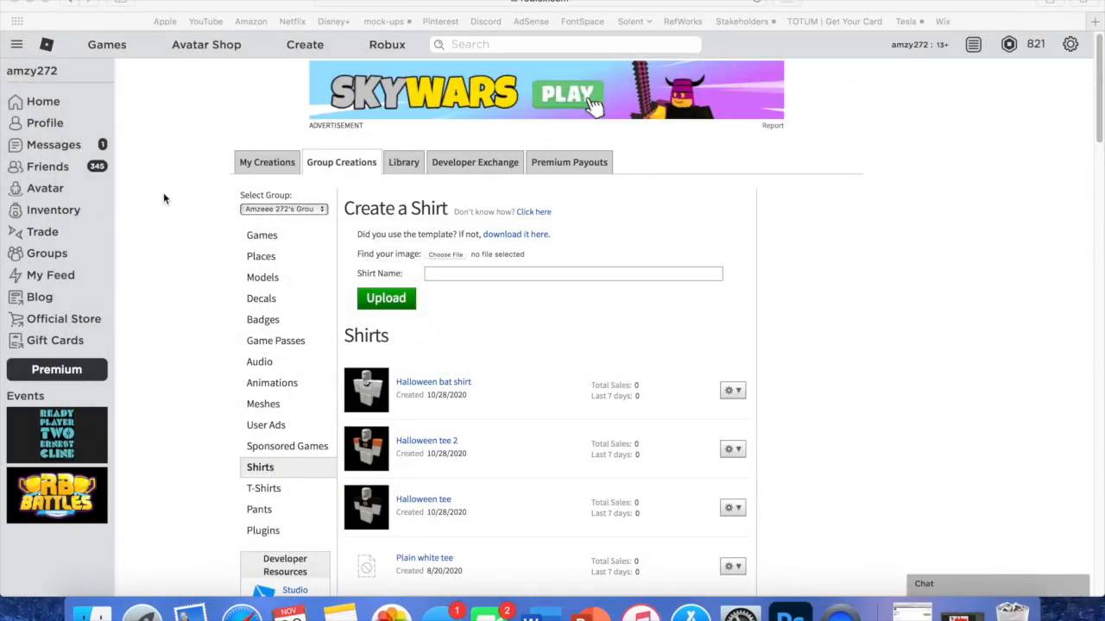
# - On the Roblox group creations page, upload wreath tshirt.png as a shirt named "Red wreath shirt"
pyautogui.click(47, 2)
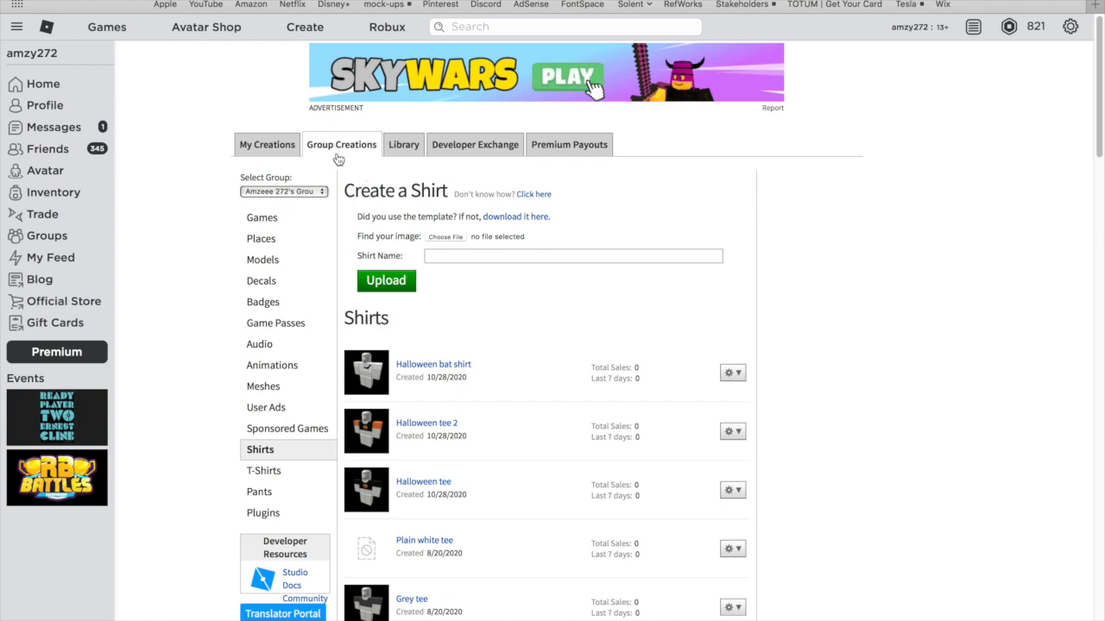
pyautogui.click(397, 283)
pyautogui.click(445, 237)
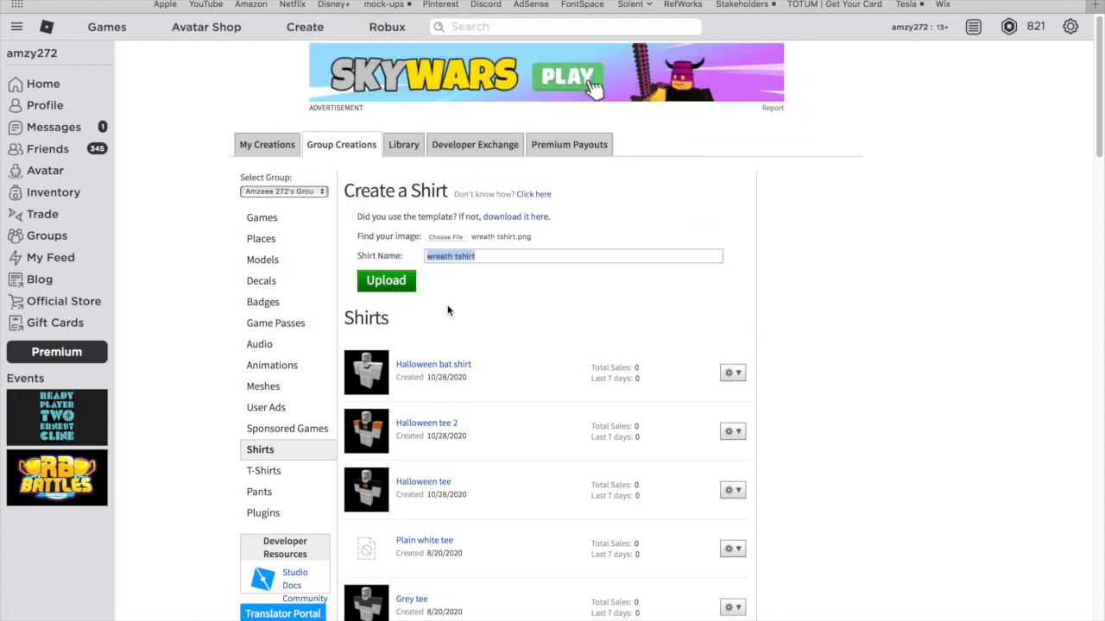
pyautogui.click(490, 258)
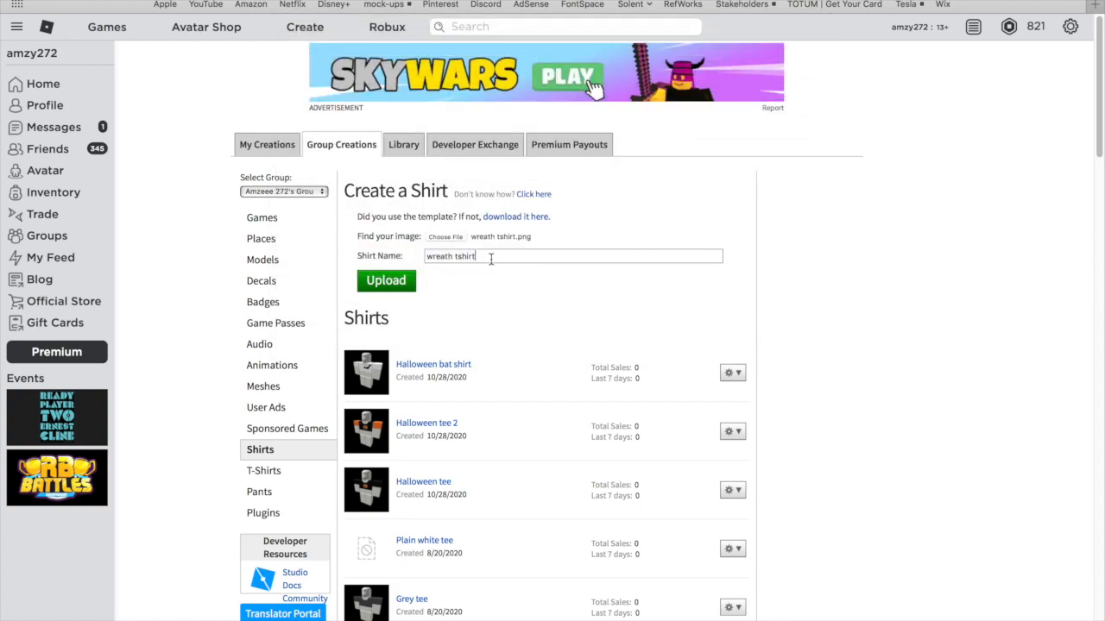
pyautogui.moveTo(490, 258); pyautogui.dragTo(406, 260)
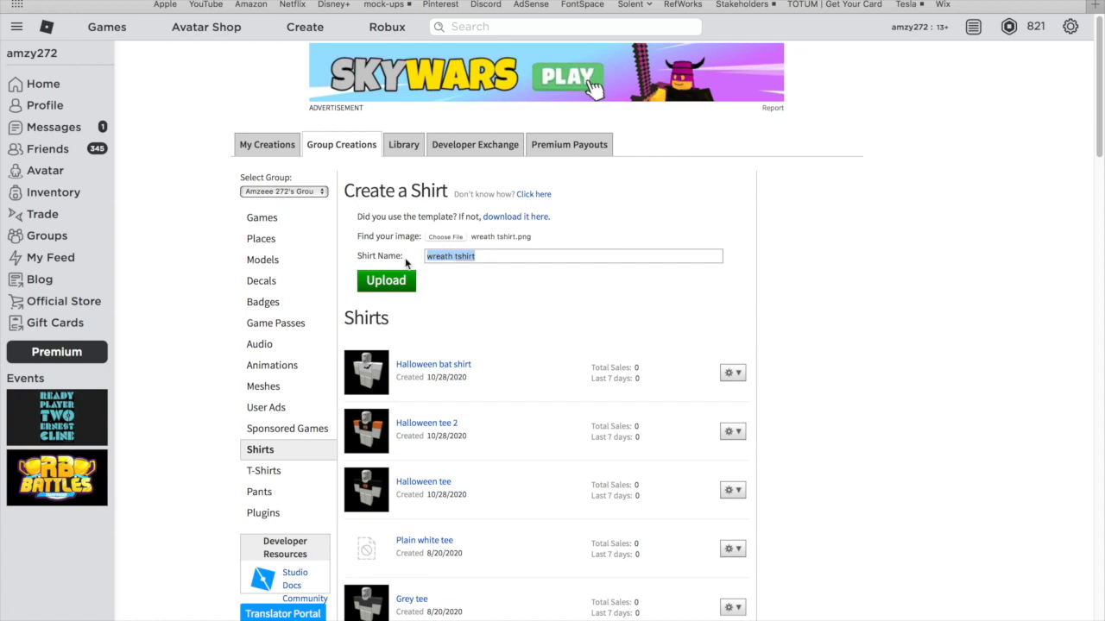
pyautogui.write('Red wreath shirt')
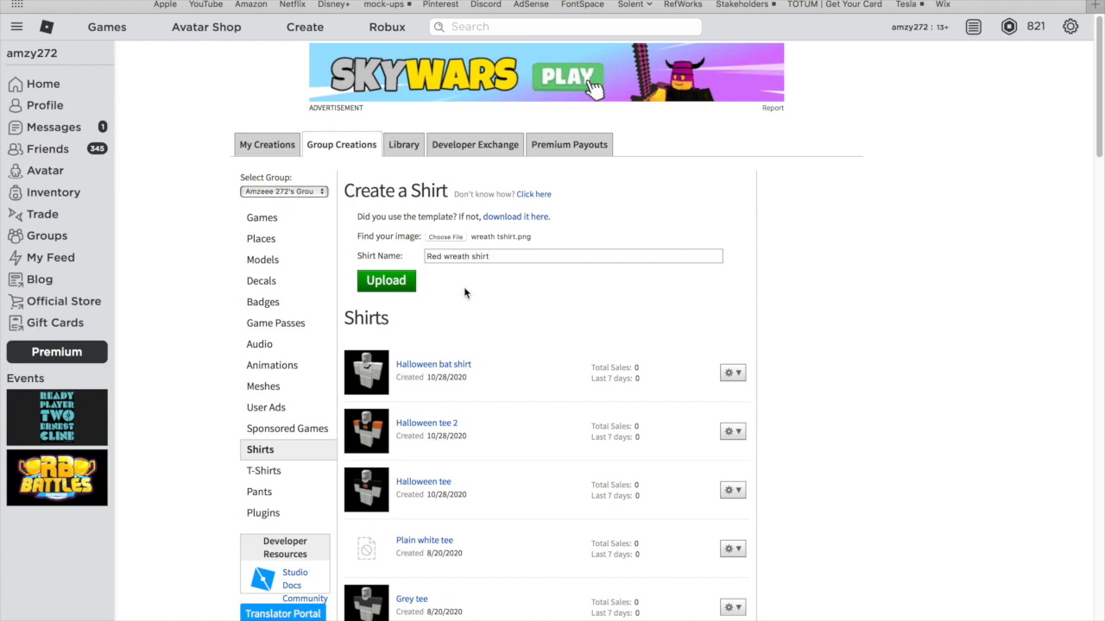
pyautogui.click(386, 281)
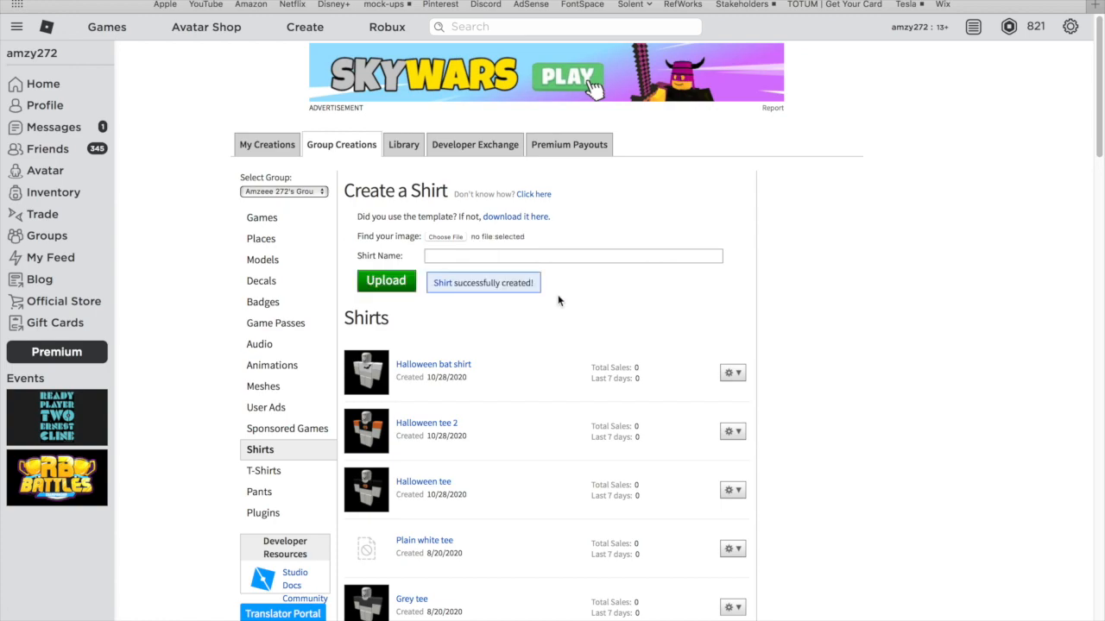
# - Open the Red wreath shirt's item page from the group's shirt list and go to its configuration page
pyautogui.scroll(-1, 557, 296)
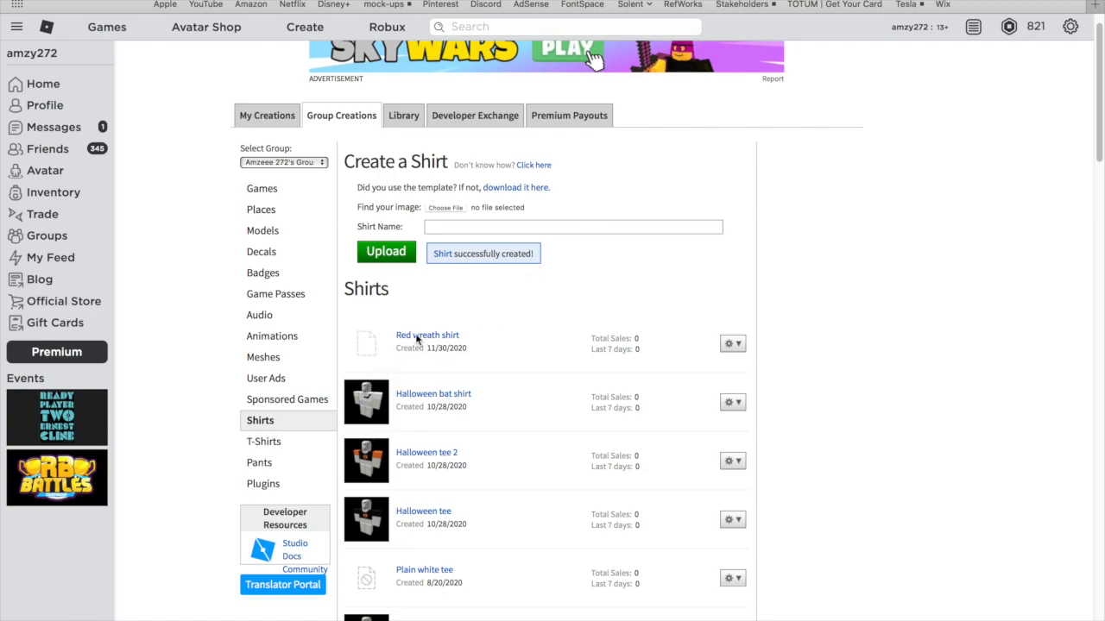
pyautogui.click(373, 344)
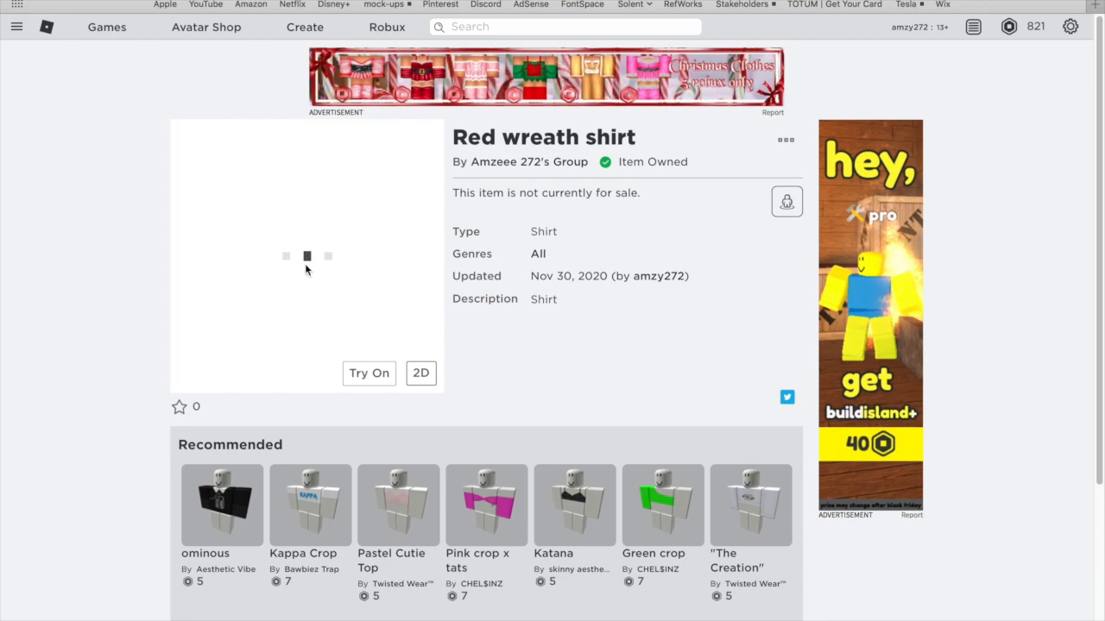
pyautogui.click(376, 380)
pyautogui.click(376, 380)
pyautogui.moveTo(452, 192); pyautogui.dragTo(633, 197)
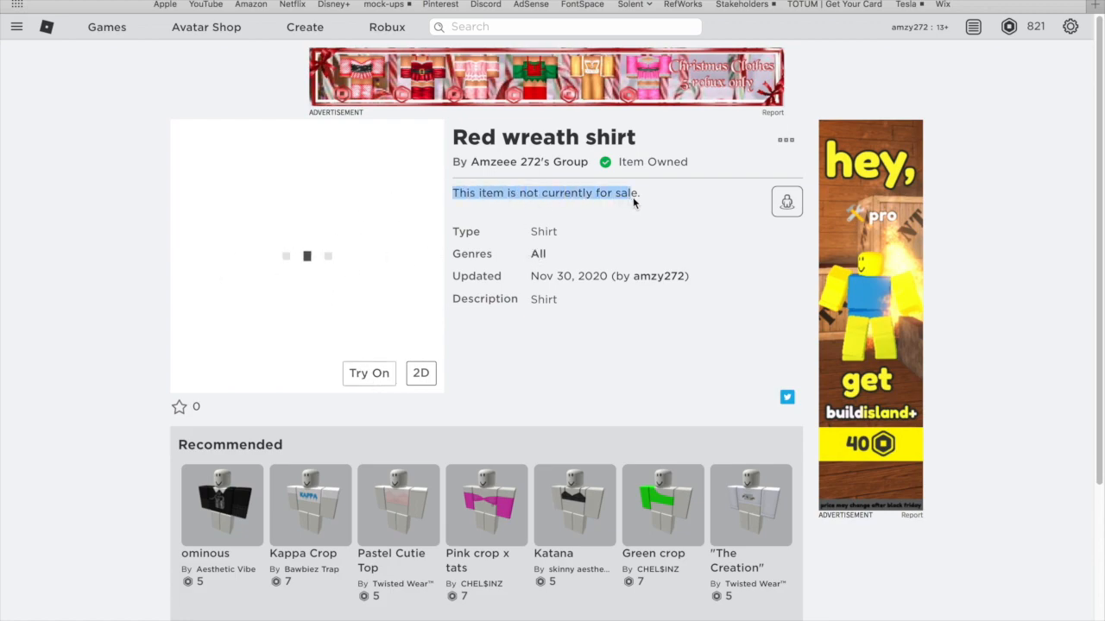
pyautogui.click(602, 247)
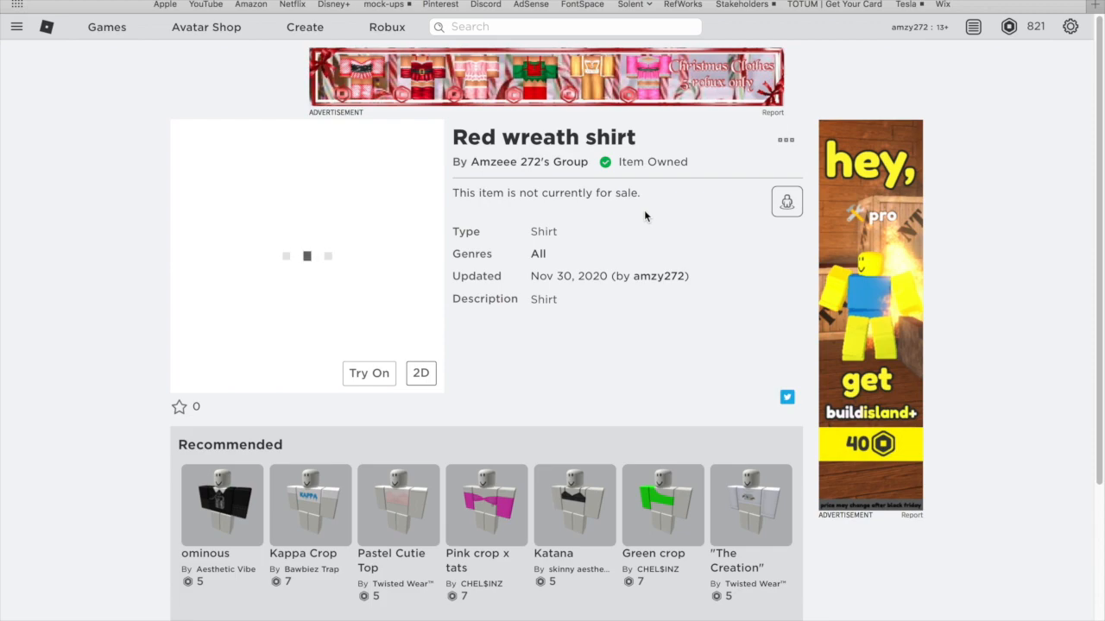
pyautogui.click(786, 143)
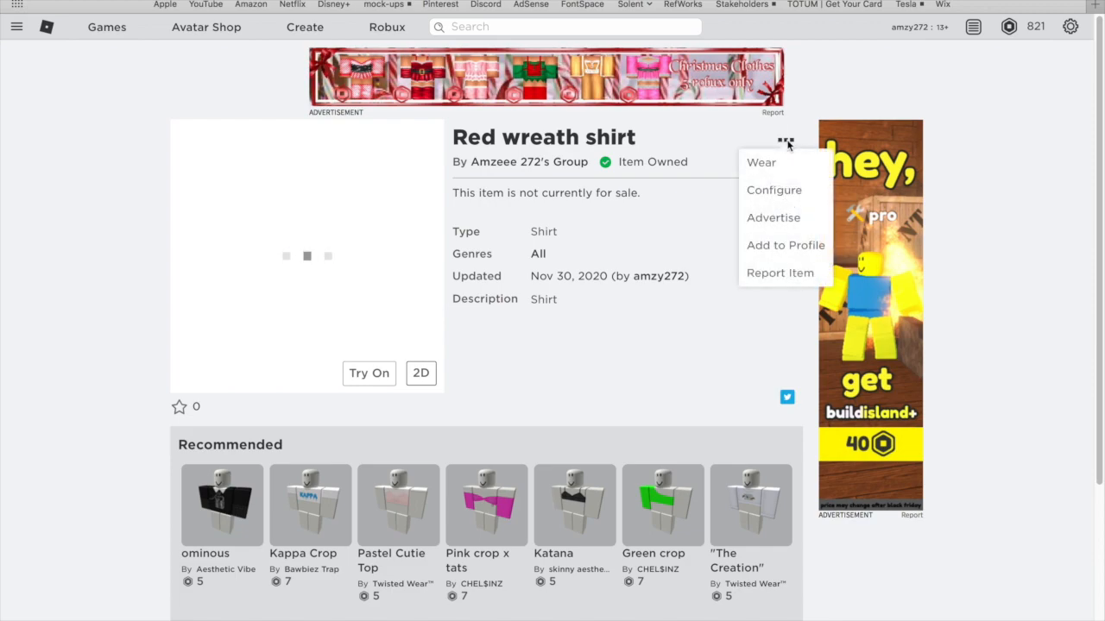
pyautogui.click(772, 191)
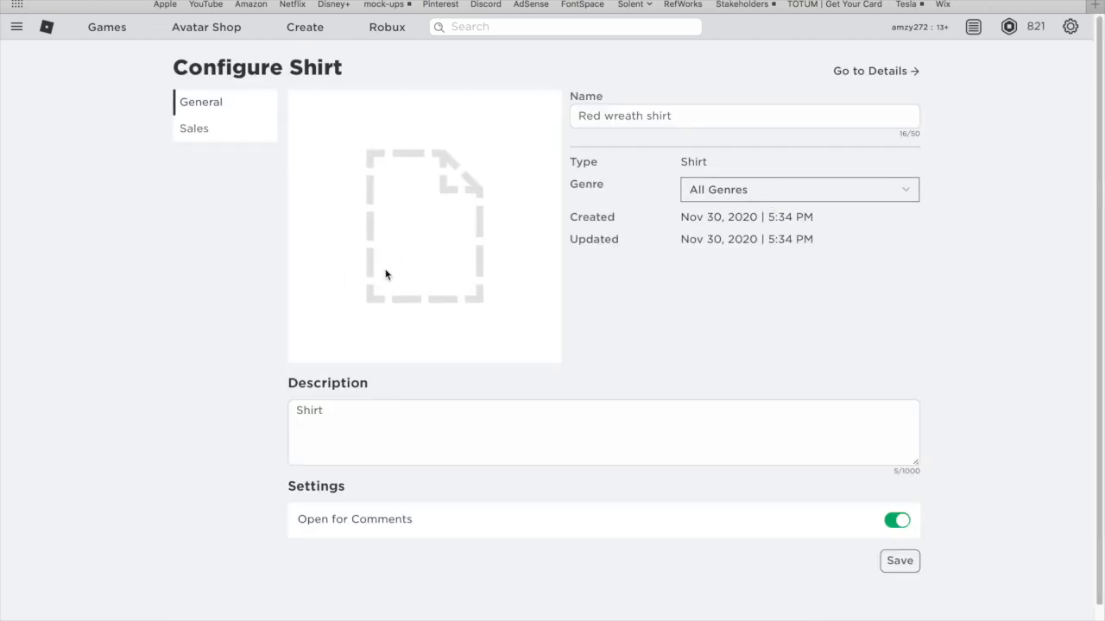
# - Replace the shirt's description with "Christmassy wreath shirt, perfect for the holidays!" and a separate line crediting the YouTube channel, and save it
pyautogui.click(677, 117)
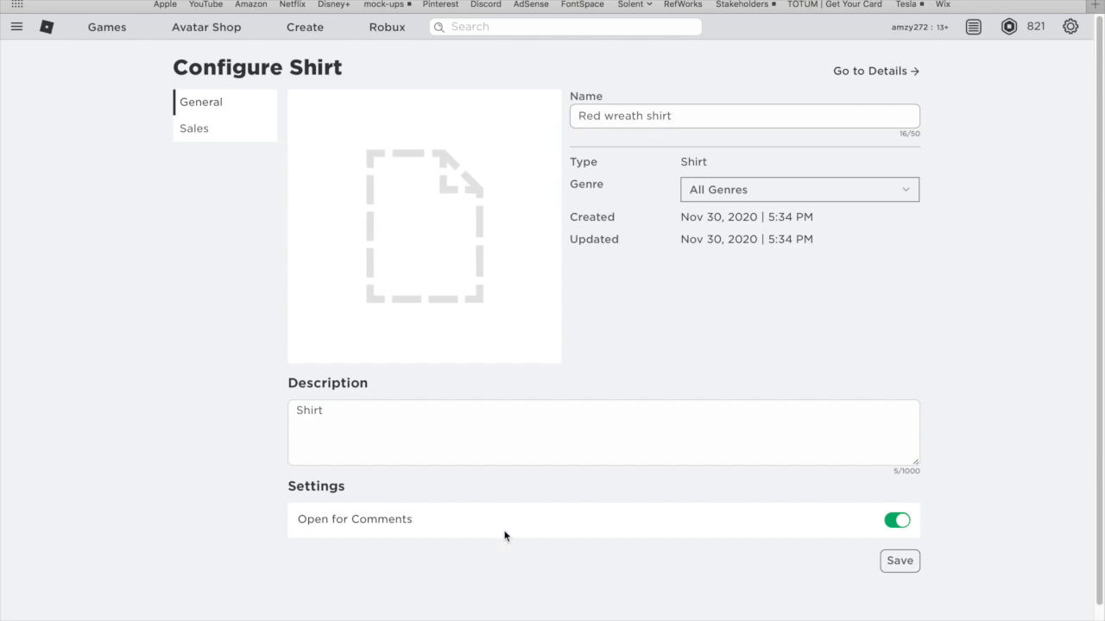
pyautogui.click(369, 428)
pyautogui.moveTo(358, 420); pyautogui.dragTo(285, 411)
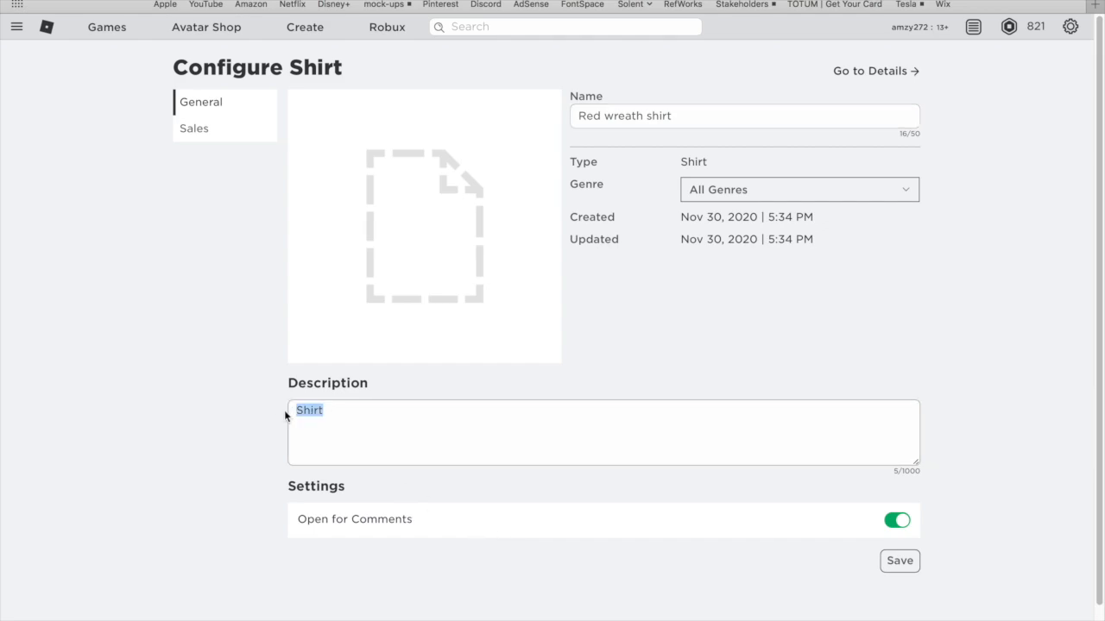
pyautogui.write('Christmassy wreath shirt, perfect for the hol')
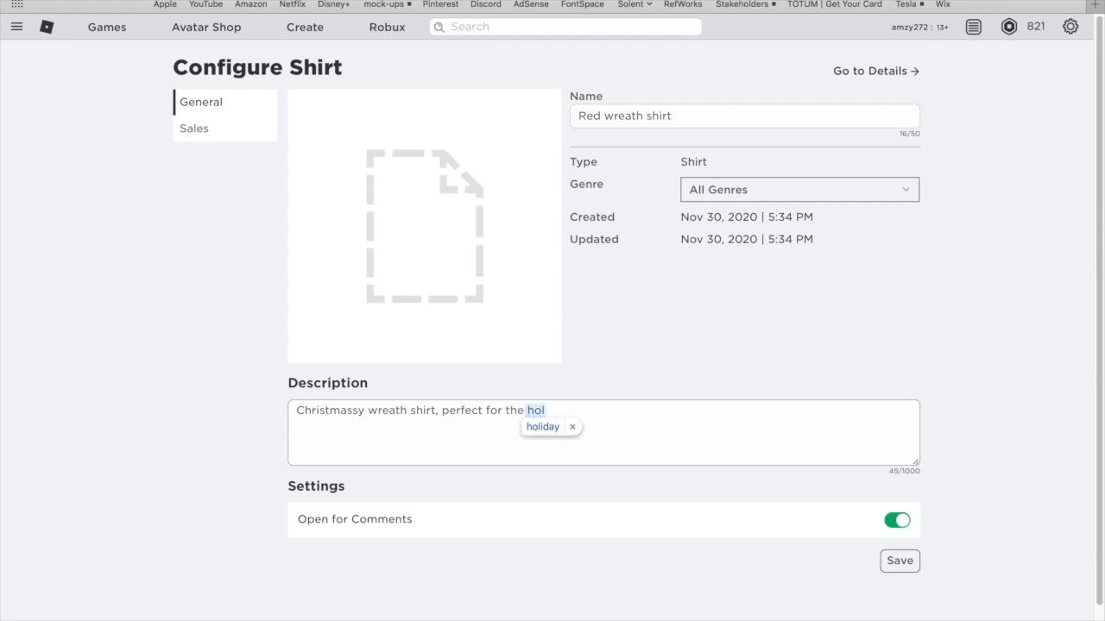
pyautogui.write('idays!  ')
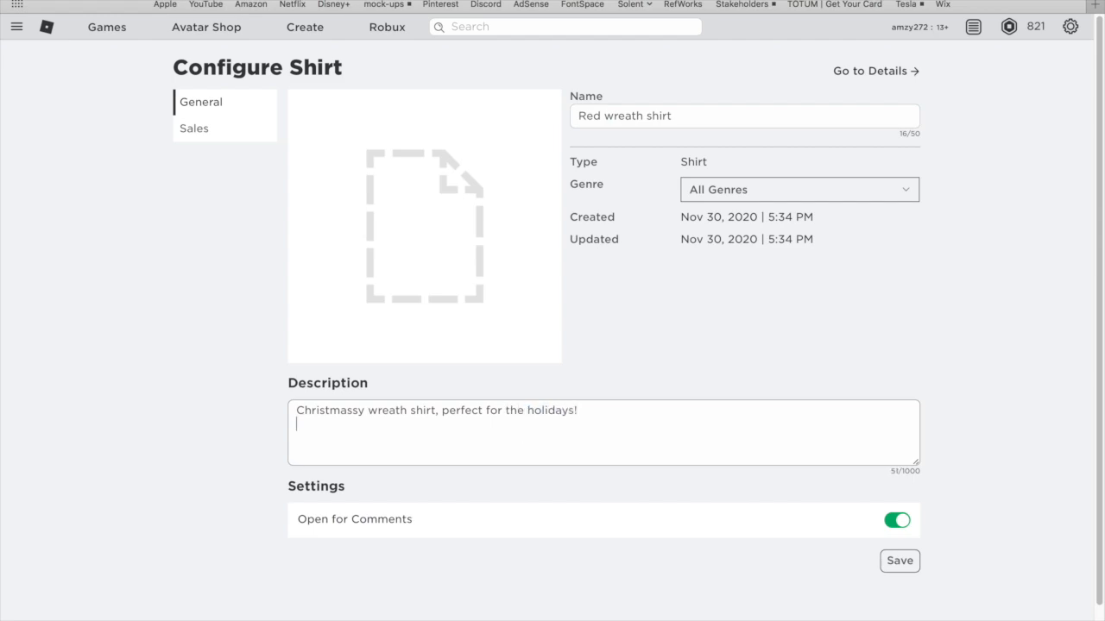
pyautogui.write('YT: Amzeee 272')
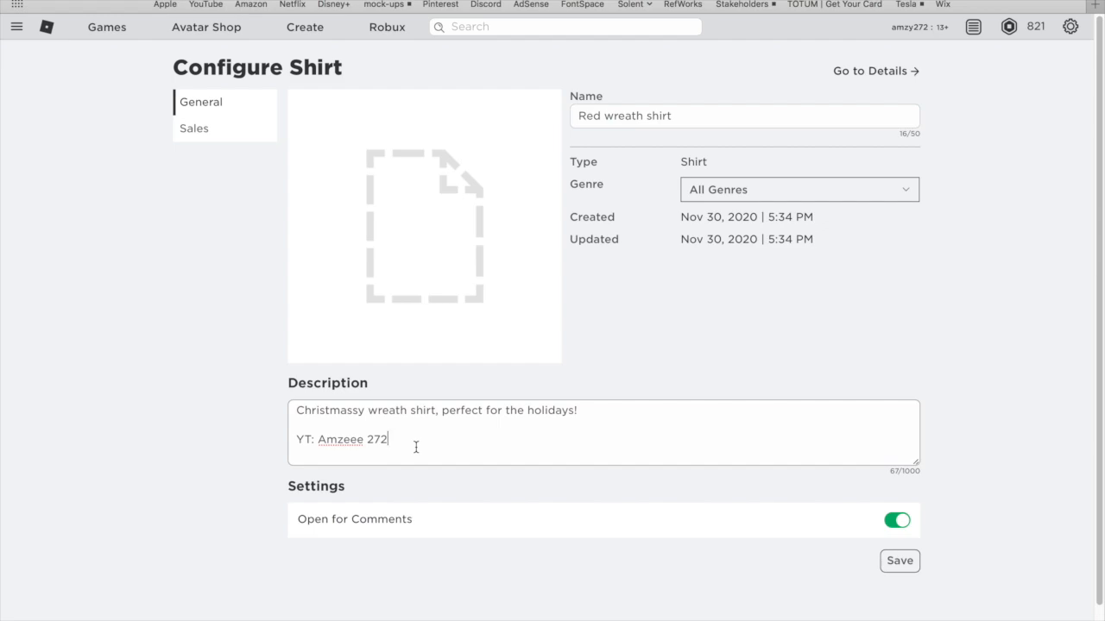
pyautogui.click(899, 562)
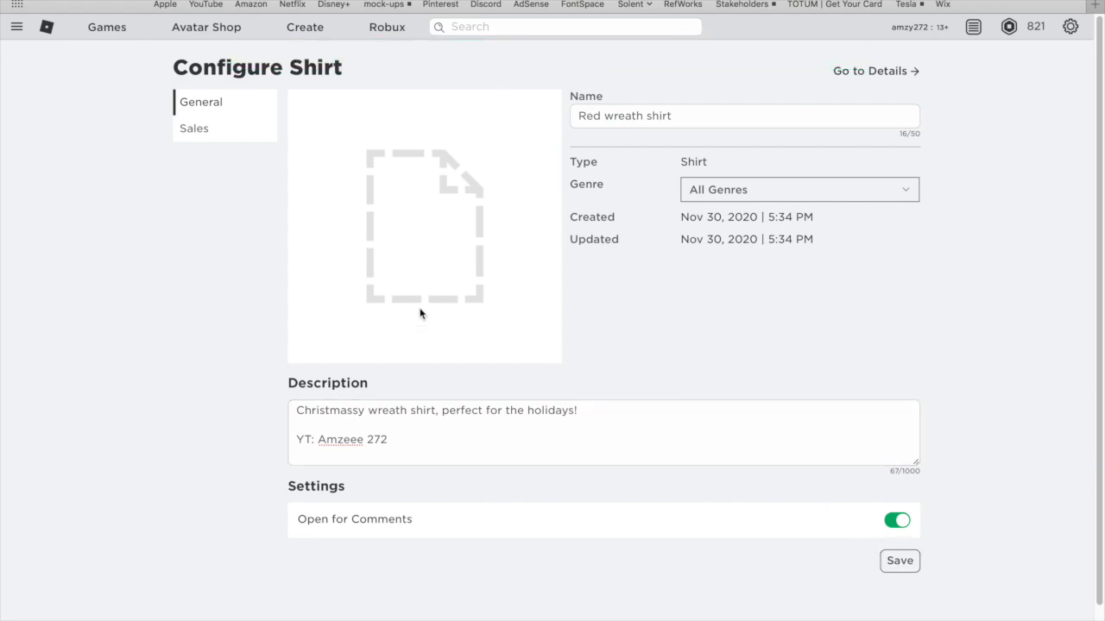
# - Put the Red wreath shirt up for sale in its sales settings
pyautogui.click(217, 134)
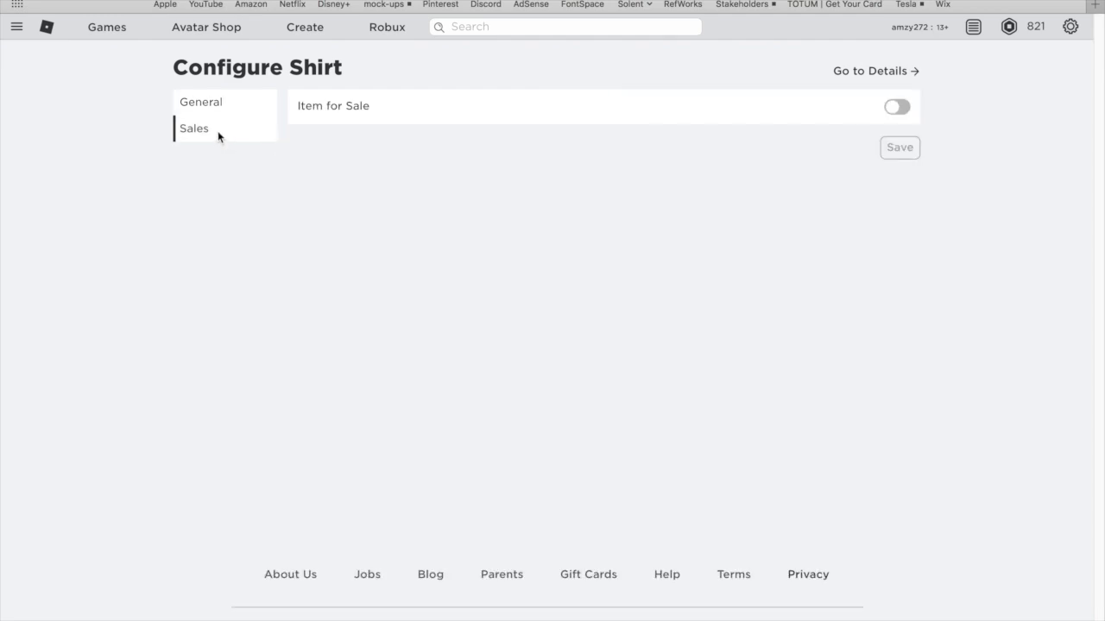
pyautogui.click(212, 103)
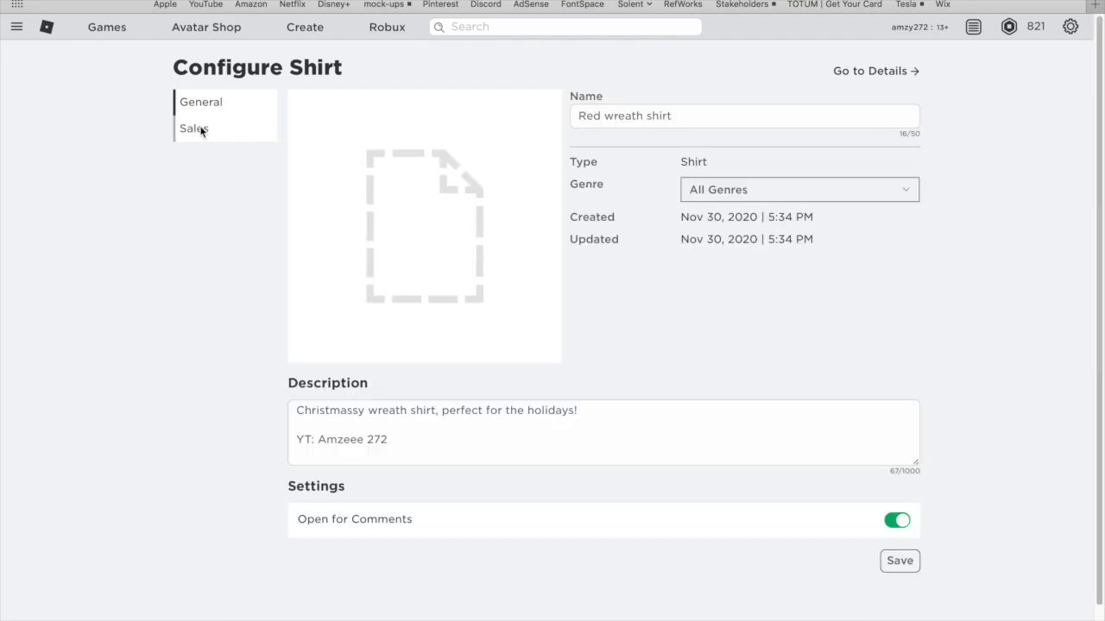
pyautogui.click(193, 131)
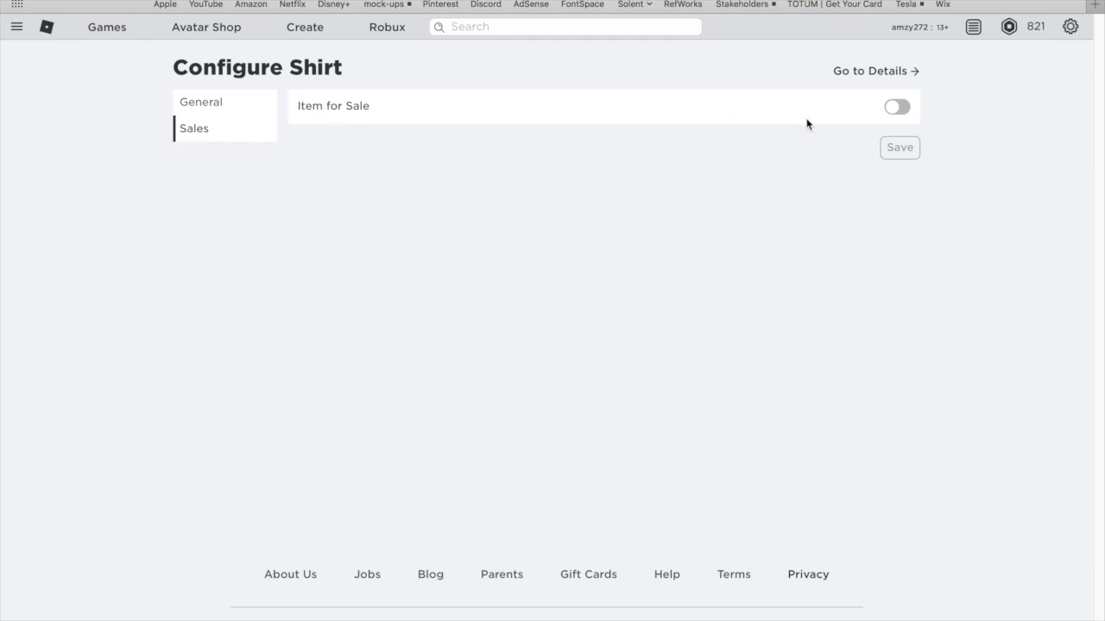
pyautogui.click(899, 107)
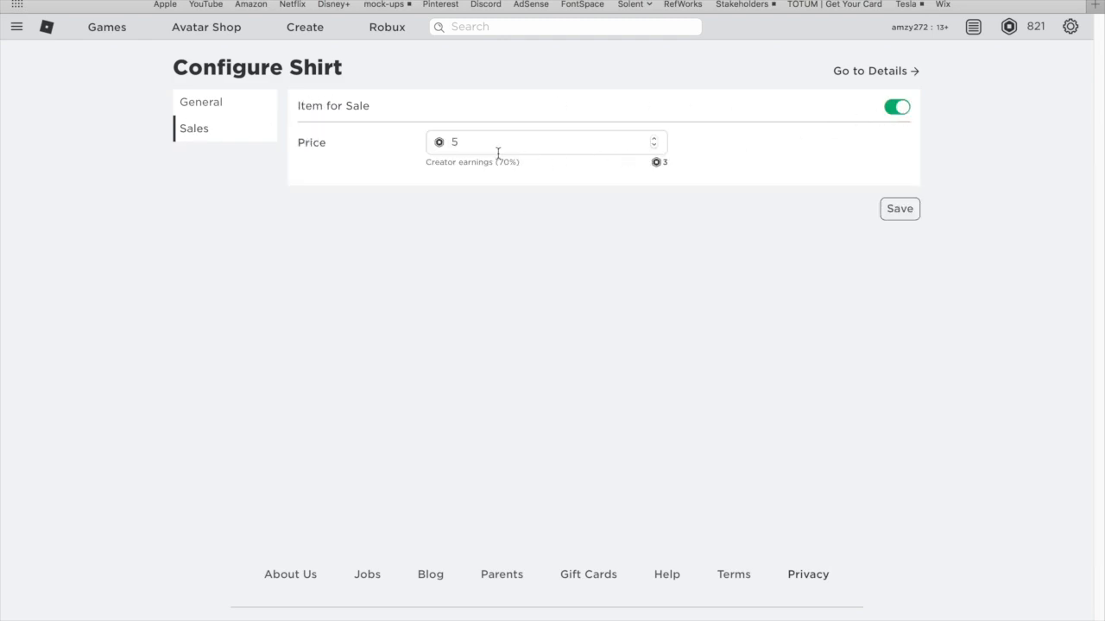
# - Try prices of 15 and 100 Robux for the shirt and clear the price
pyautogui.click(655, 150)
pyautogui.moveTo(429, 163); pyautogui.dragTo(527, 170)
pyautogui.click(528, 170)
pyautogui.click(655, 139)
pyautogui.click(655, 139)
pyautogui.click(655, 140)
pyautogui.click(655, 140)
pyautogui.click(655, 140)
pyautogui.click(655, 140)
pyautogui.click(655, 139)
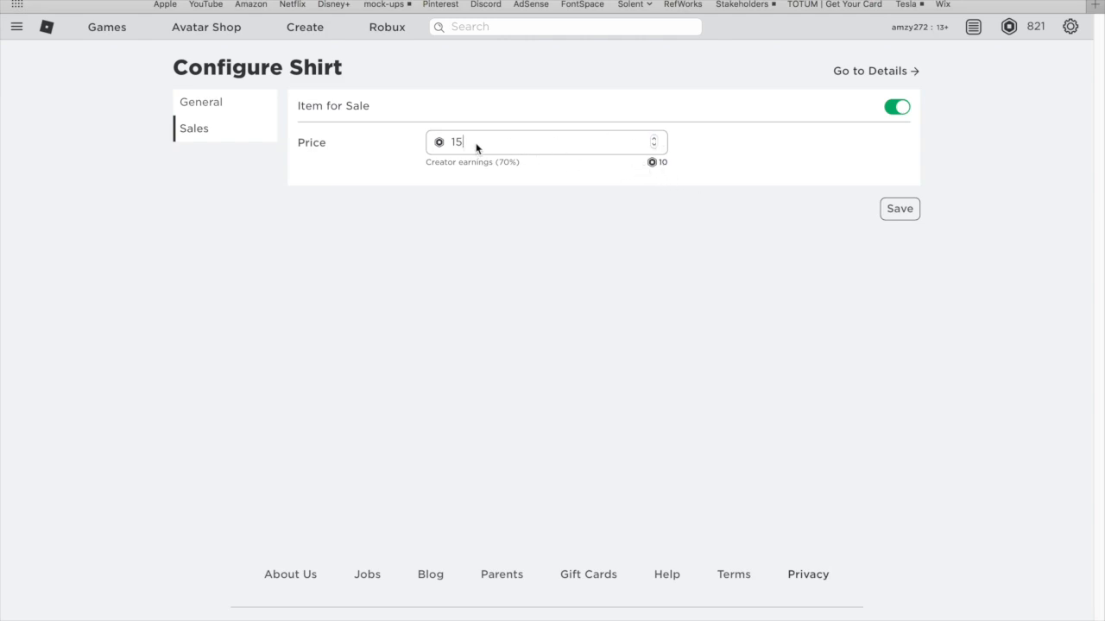
pyautogui.write('100')
pyautogui.doubleClick(452, 144)
pyautogui.press('BackSpace')
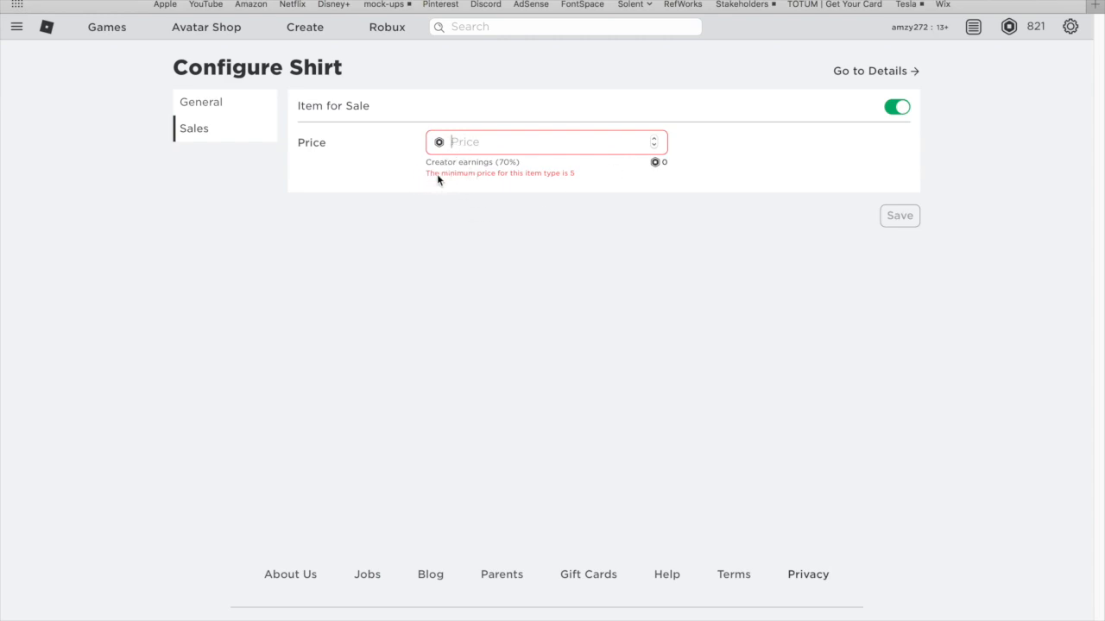
# - Set the shirt's price to 10 Robux and save the sales settings
pyautogui.click(652, 139)
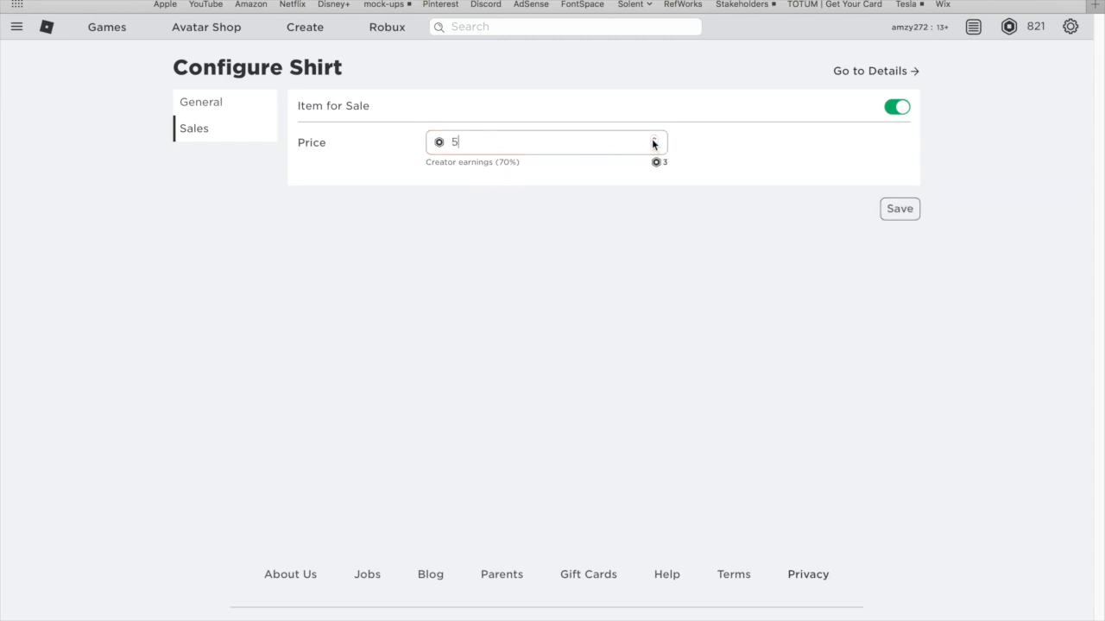
pyautogui.click(652, 139)
pyautogui.click(653, 138)
pyautogui.click(653, 140)
pyautogui.click(904, 209)
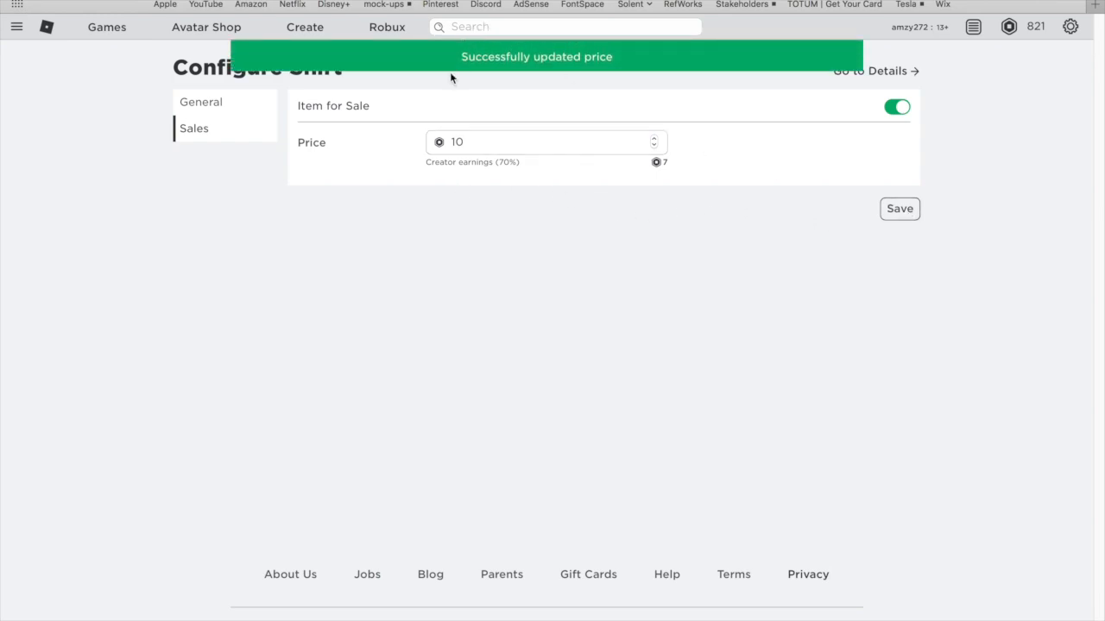
# - Go to the shirt's details page, check its listed price and try the shirt on in the avatar preview
pyautogui.click(867, 73)
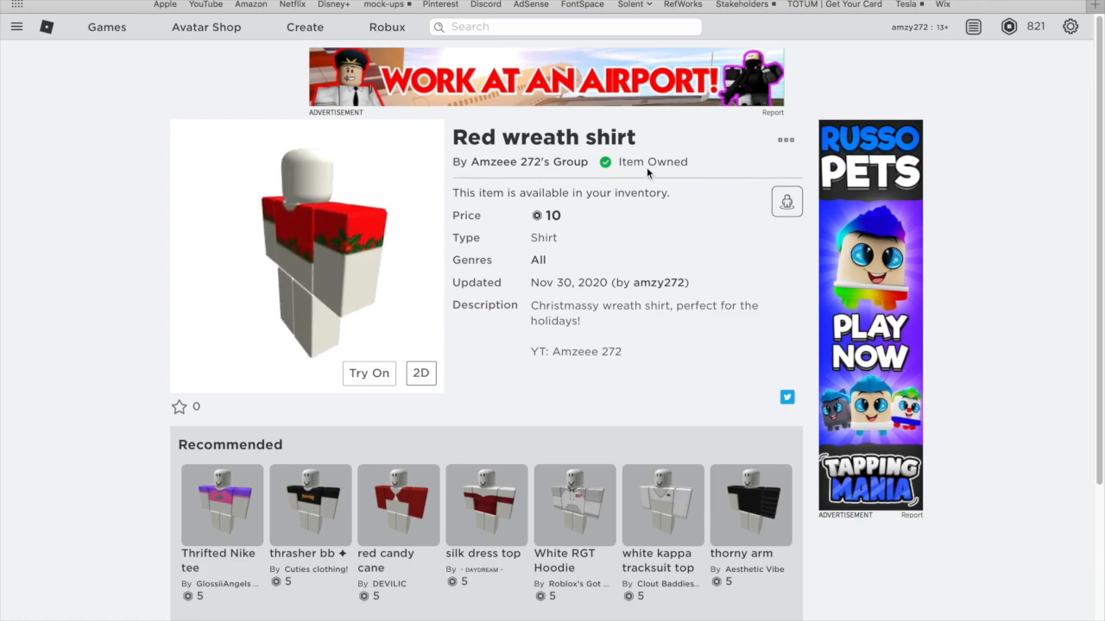
pyautogui.moveTo(533, 216); pyautogui.dragTo(565, 216)
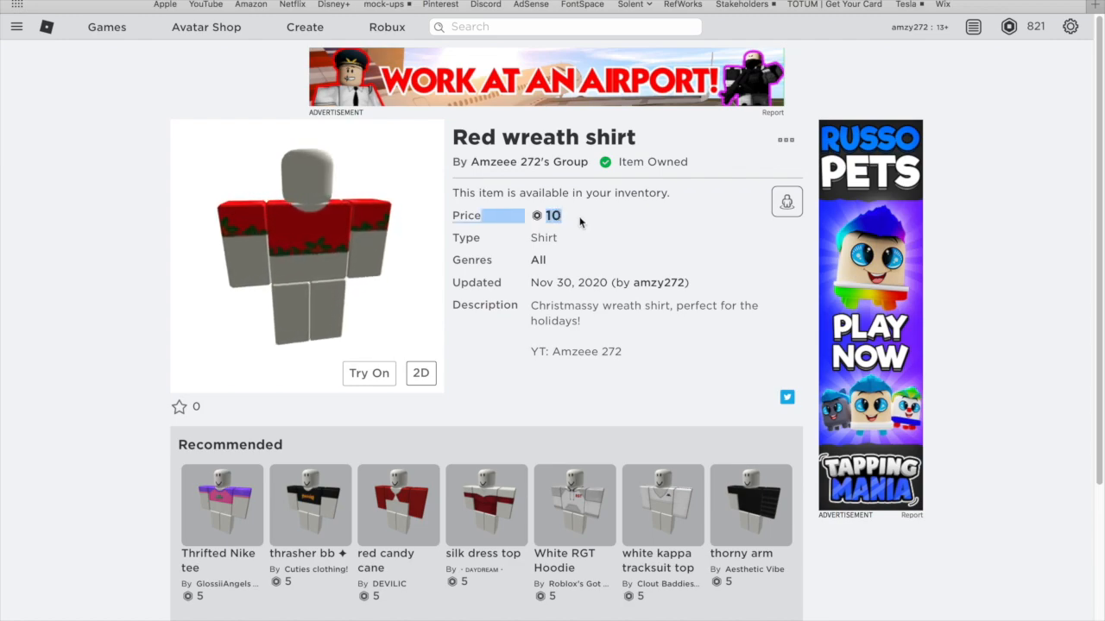
pyautogui.click(580, 221)
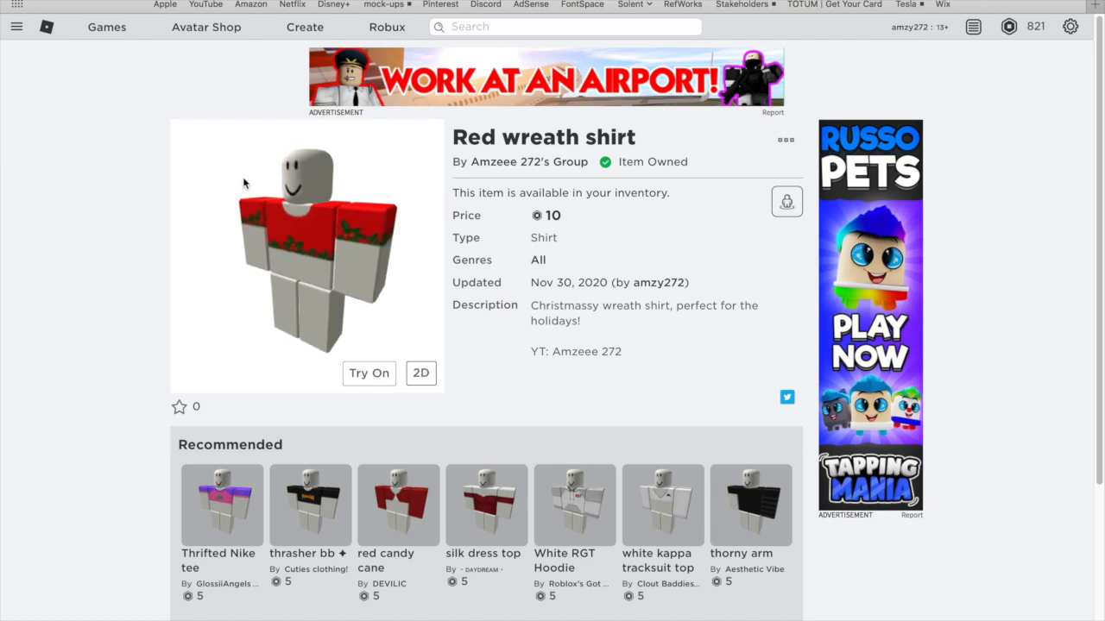
pyautogui.click(366, 374)
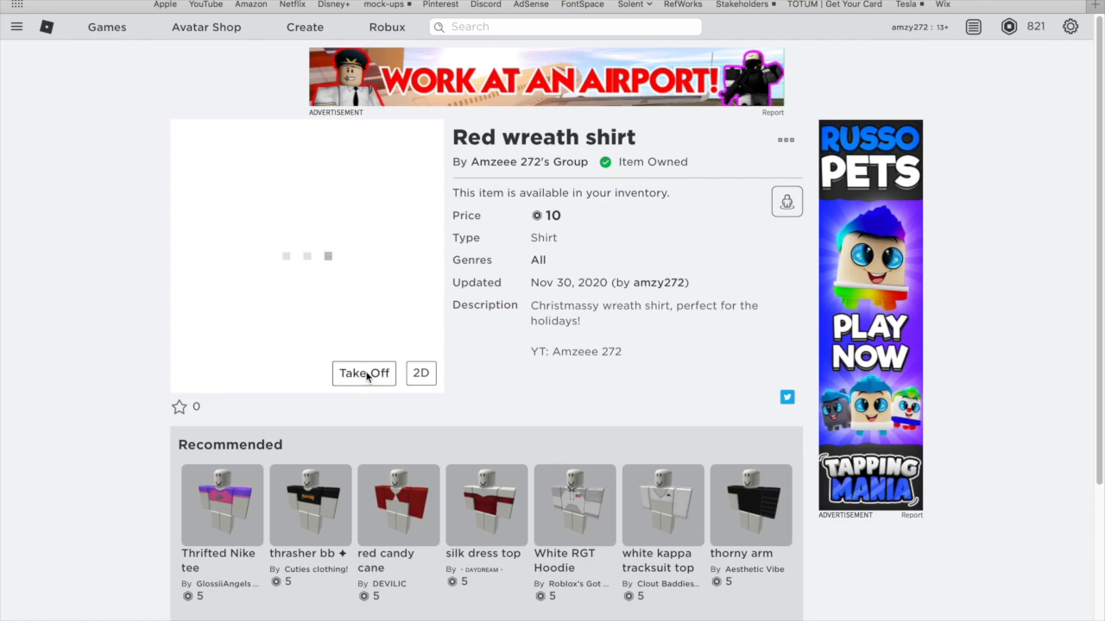